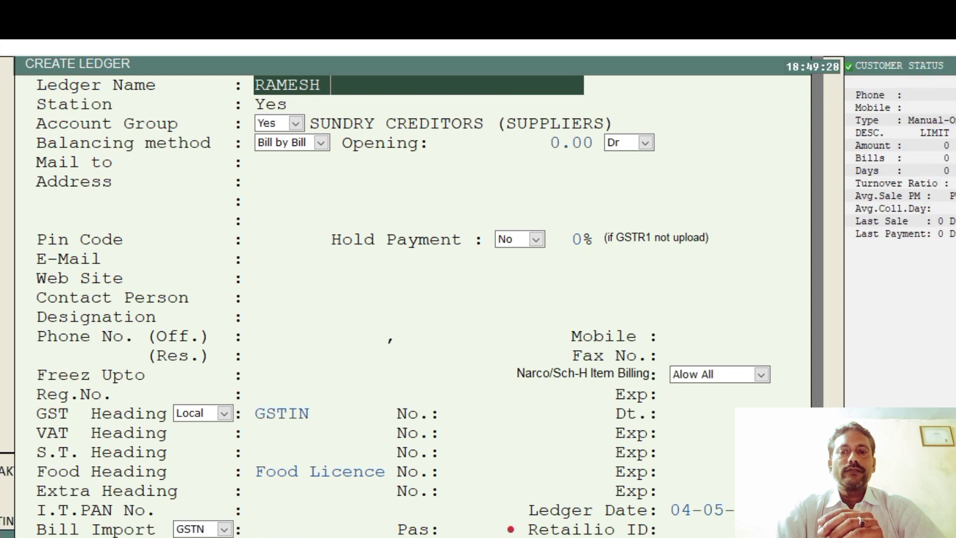
Select the pending KUMAR & COMPANY purchase challan and delete its voucher.
text(KUMAR & COM)
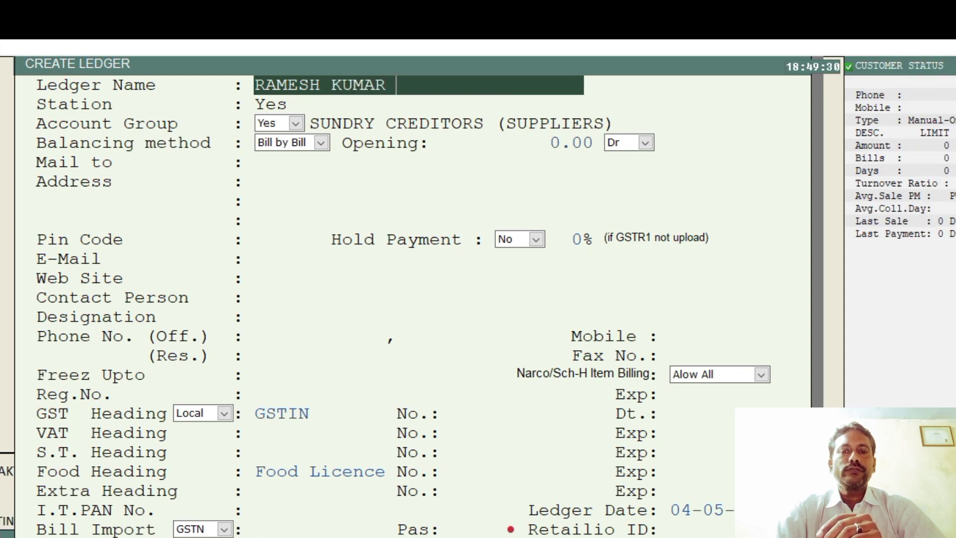
text(PANY)
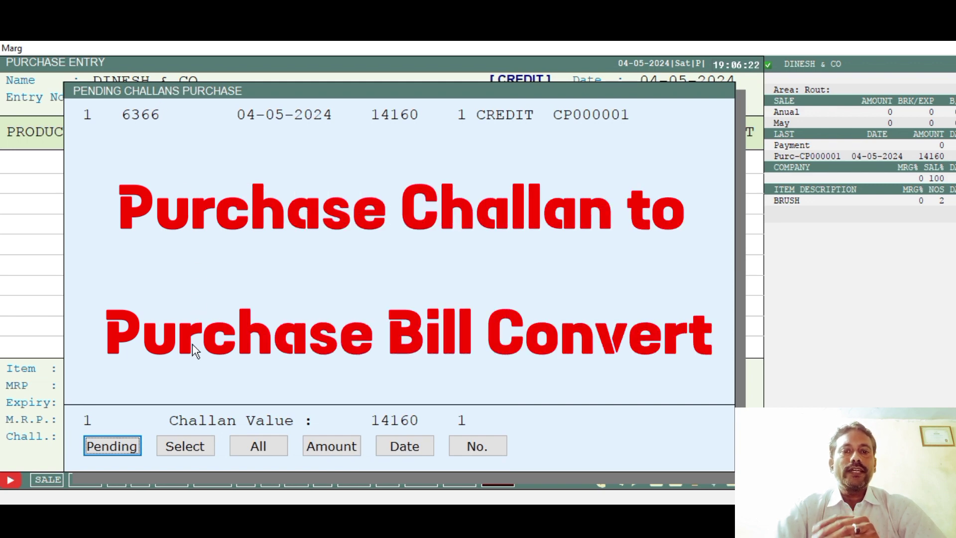
click(188, 447)
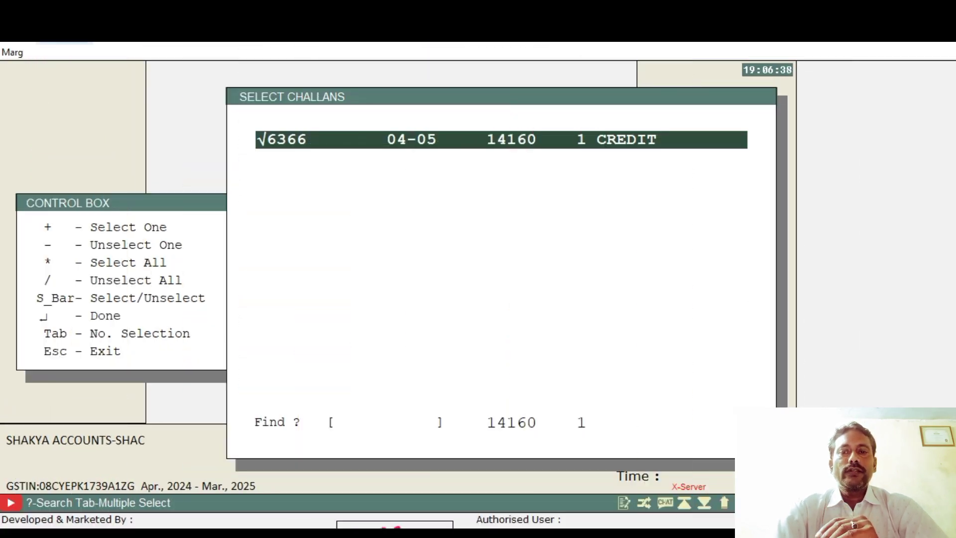
key(Right)
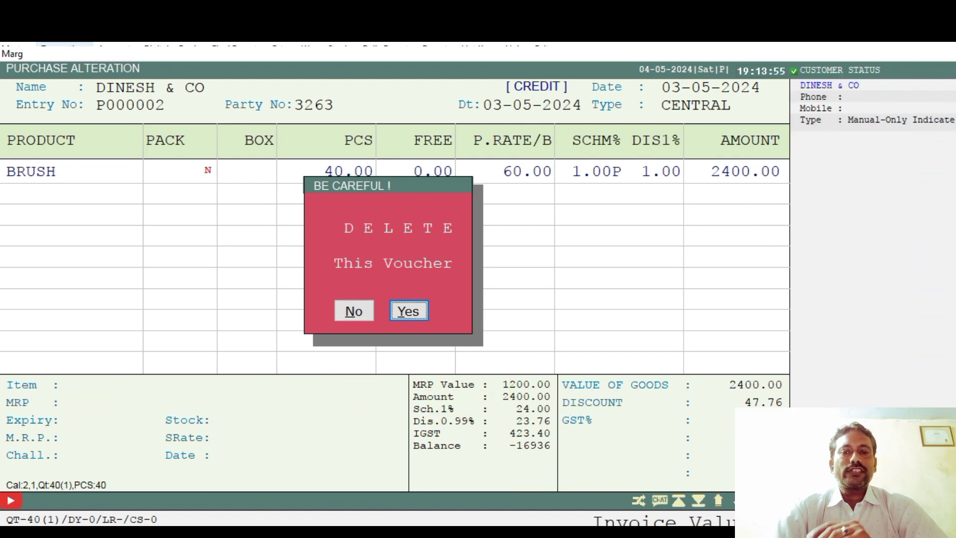
key(Return)
Review cancelled bill 6325 and credit bill 6415 in the purchase list, then return to the main menu.
key(Up)
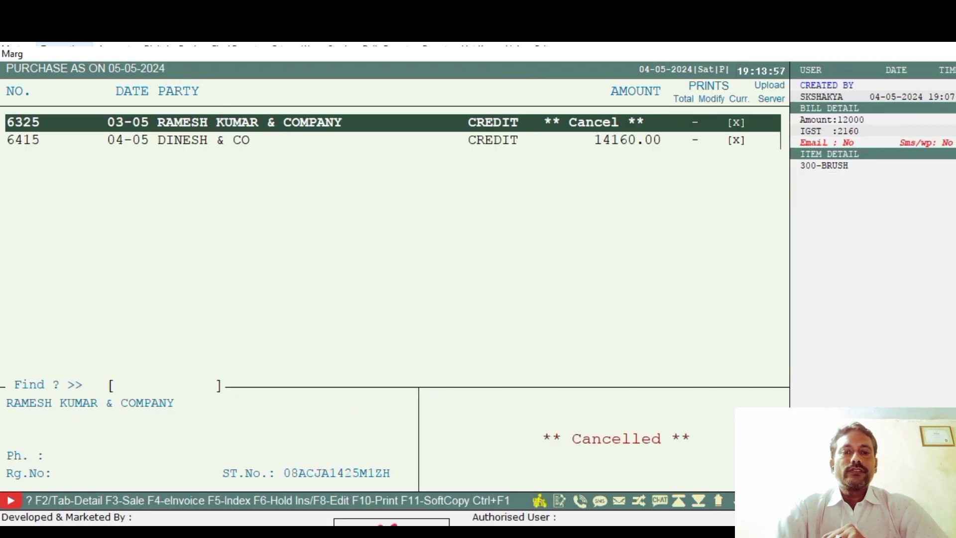
key(Down)
key(Up)
key(Down)
key(Up)
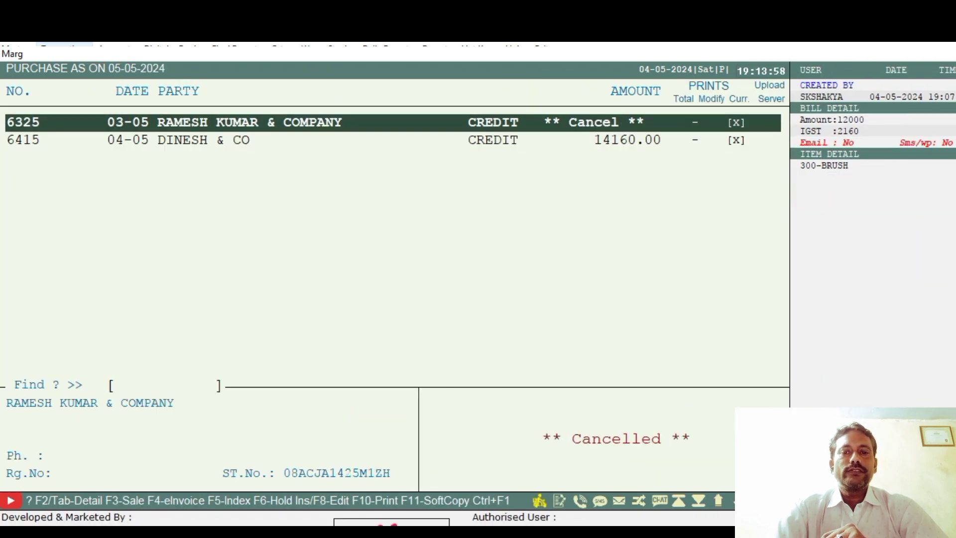
key(Down)
key(Up)
key(Down)
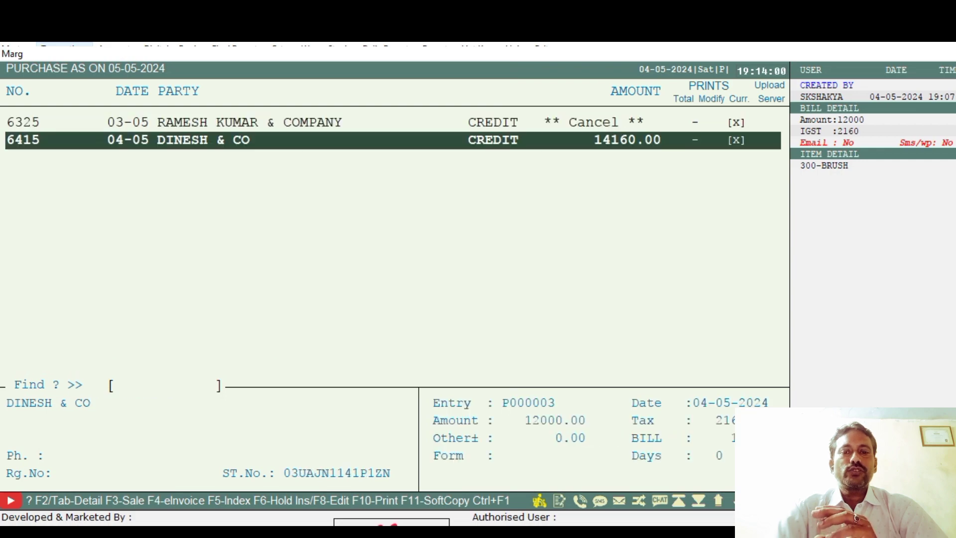
key(Up)
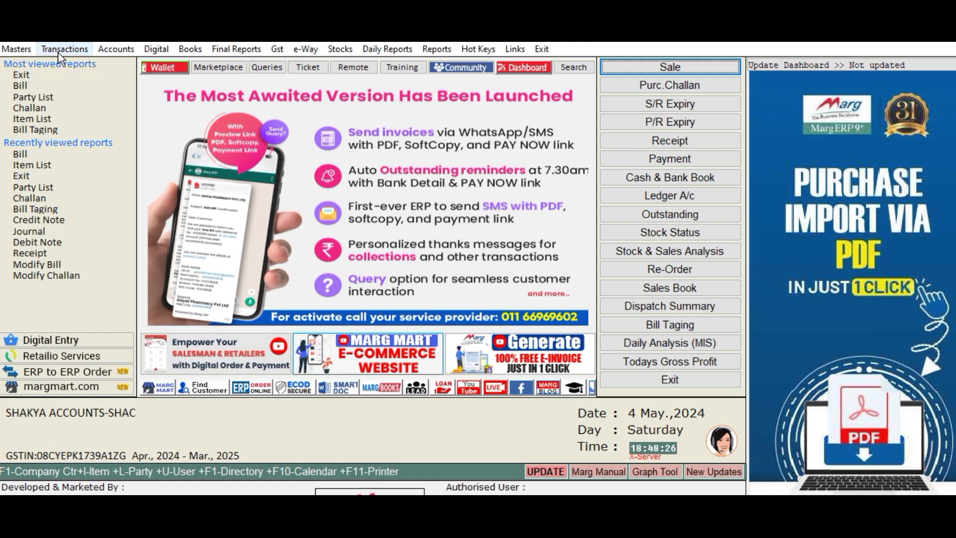
Start a new purchase bill from the Transactions > Purchase > Bill menu.
key(alt+p)
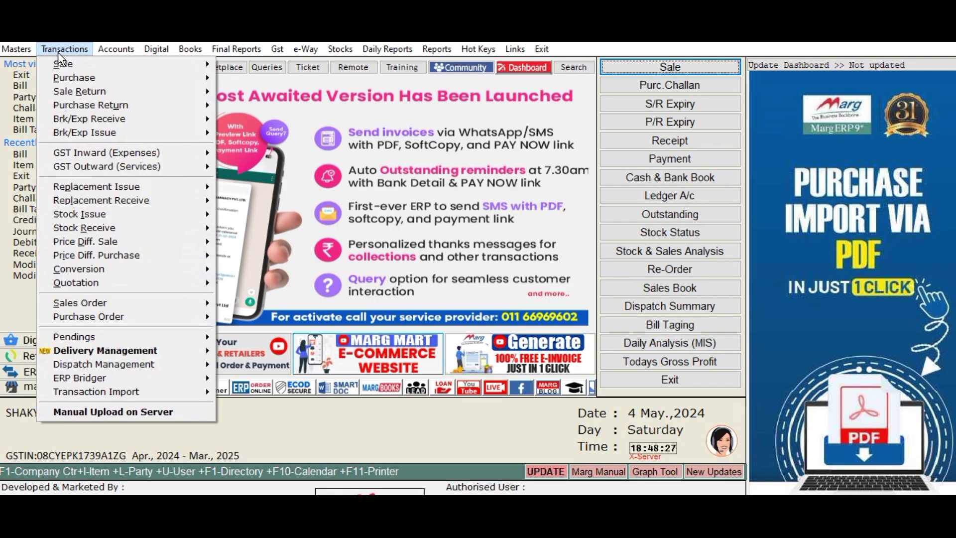
click(62, 51)
mouse_move(63, 74)
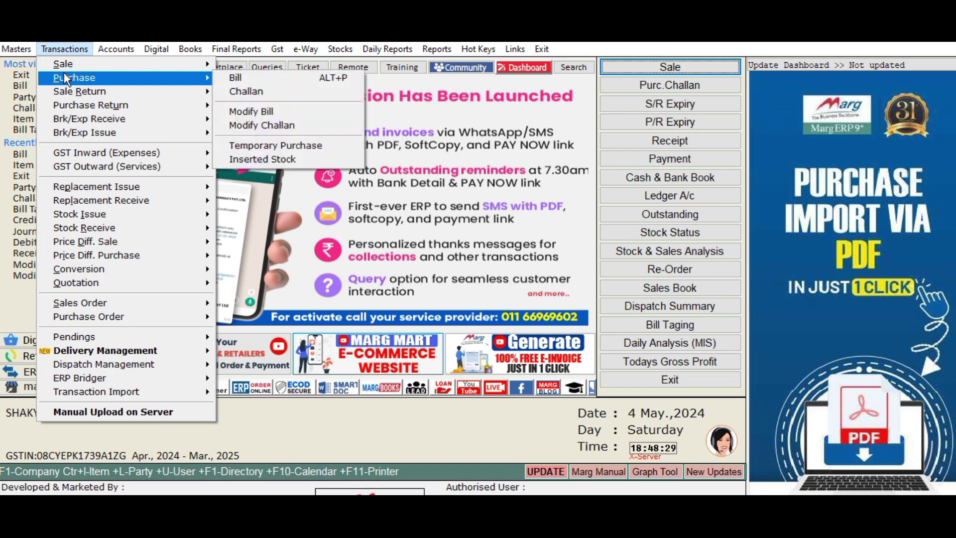
click(234, 82)
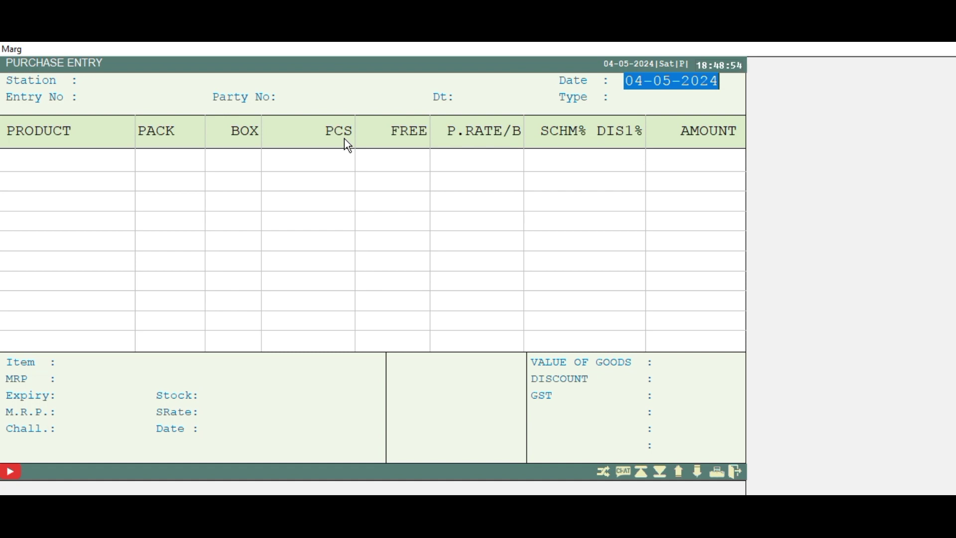
Date the bill 03-05 despite the date alert, and begin a SUNDRY CREDITORS (SUPPLIERS) ledger.
text(0305)
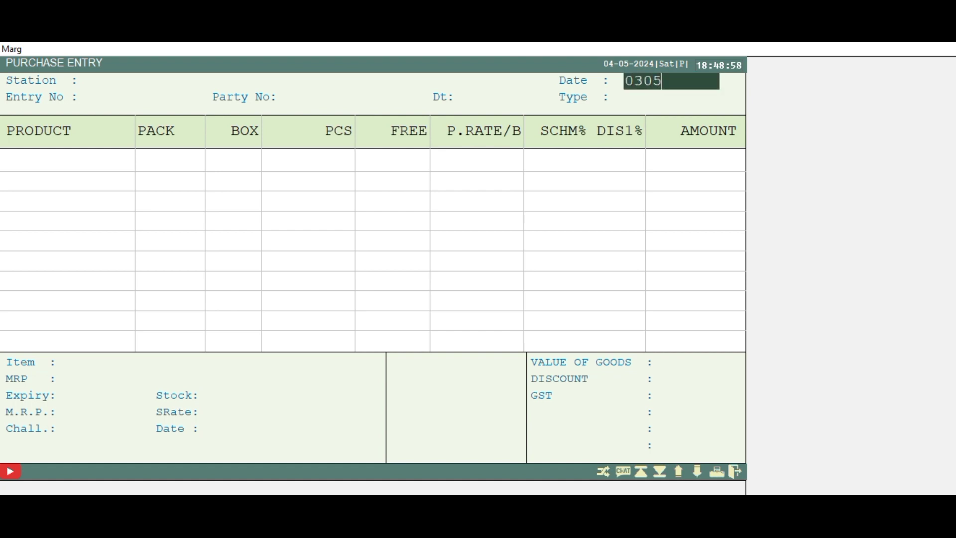
key(Return)
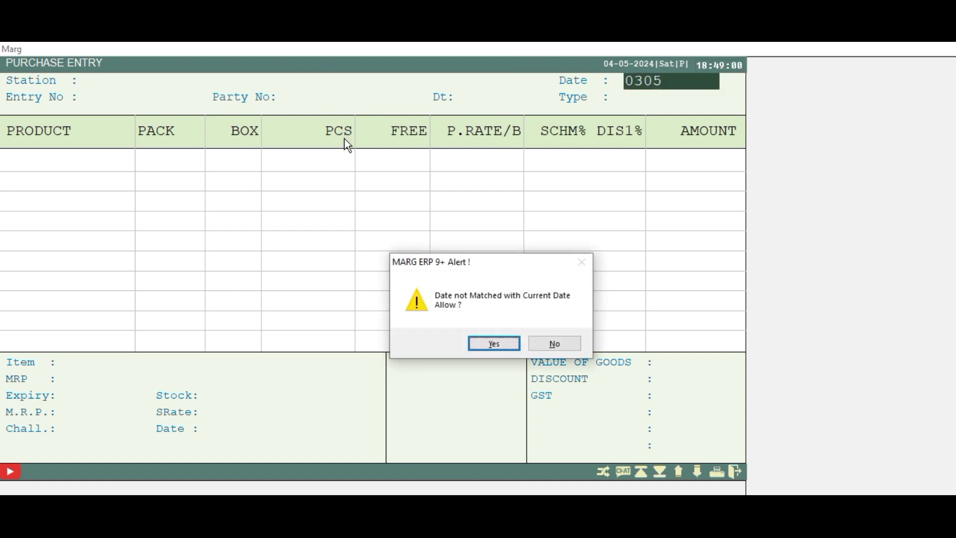
key(Return)
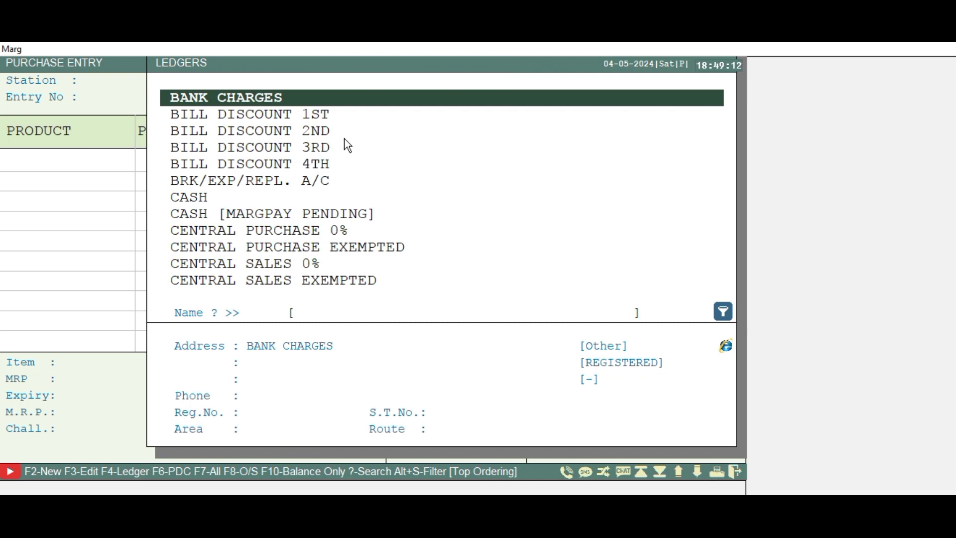
key(F2)
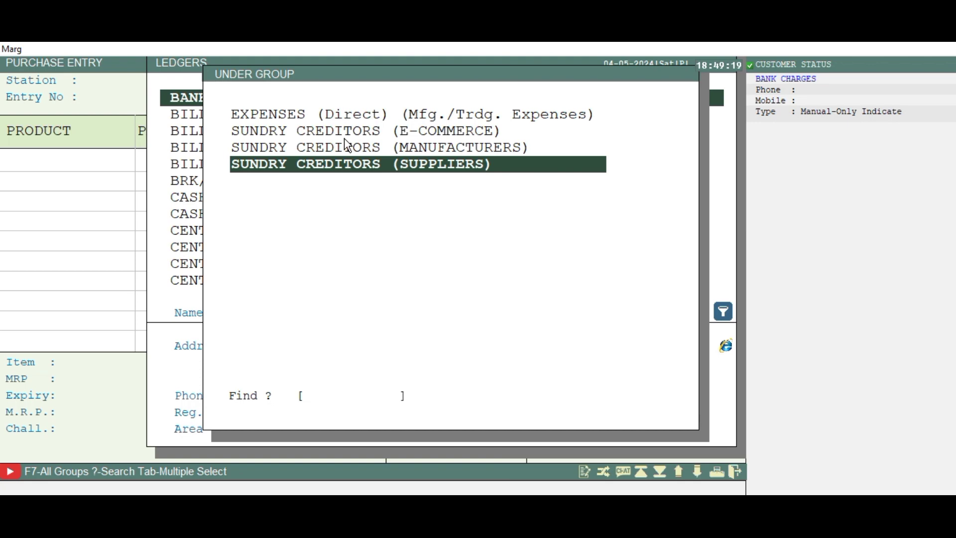
key(Return)
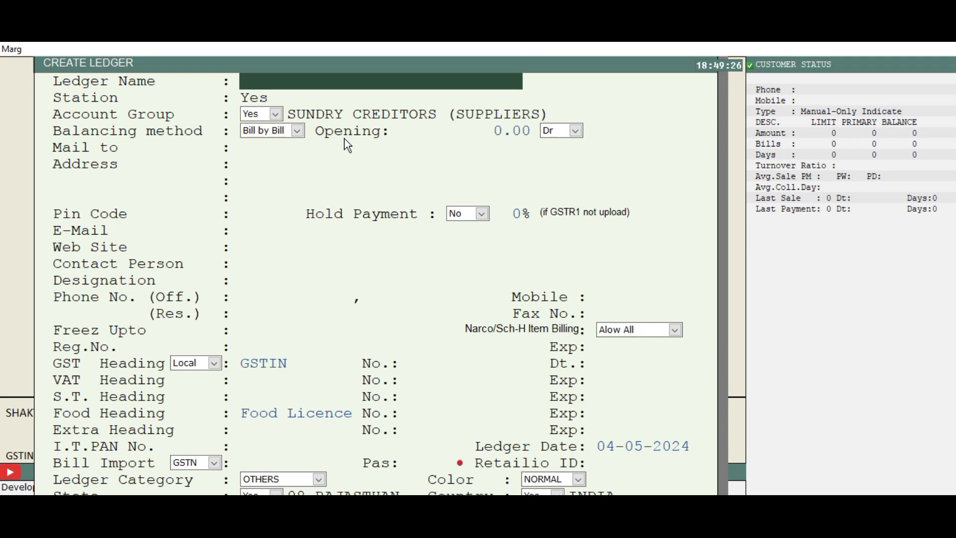
Name the ledger RAMESH KUMAR & COMPANY with On Account balancing, skipping the contact fields.
text(RAMESH KUMAR)
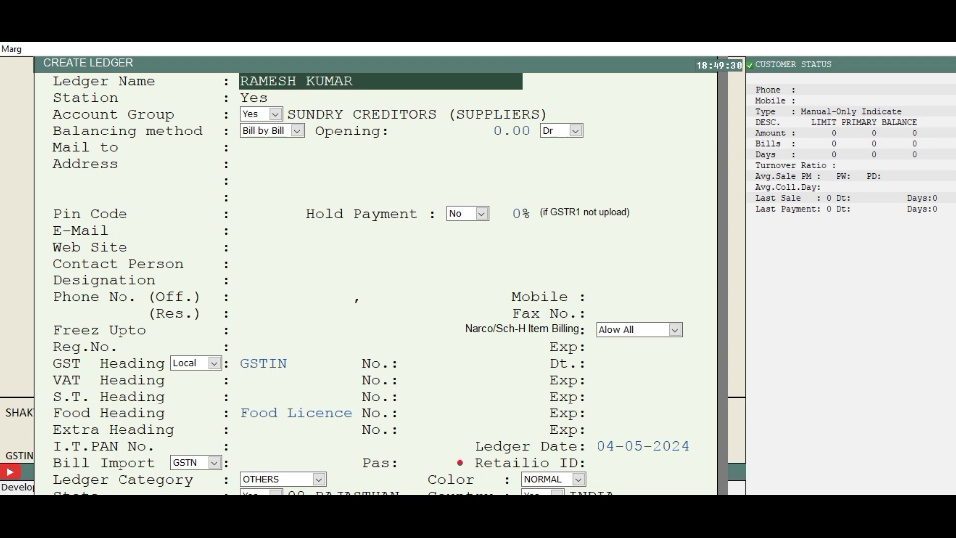
text( & COMPANY)
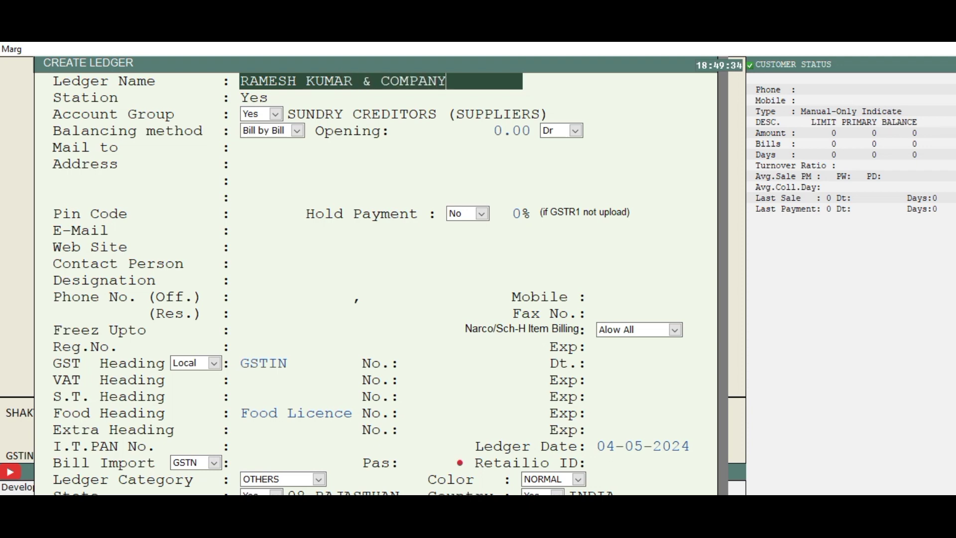
key(Return)
key(Return)
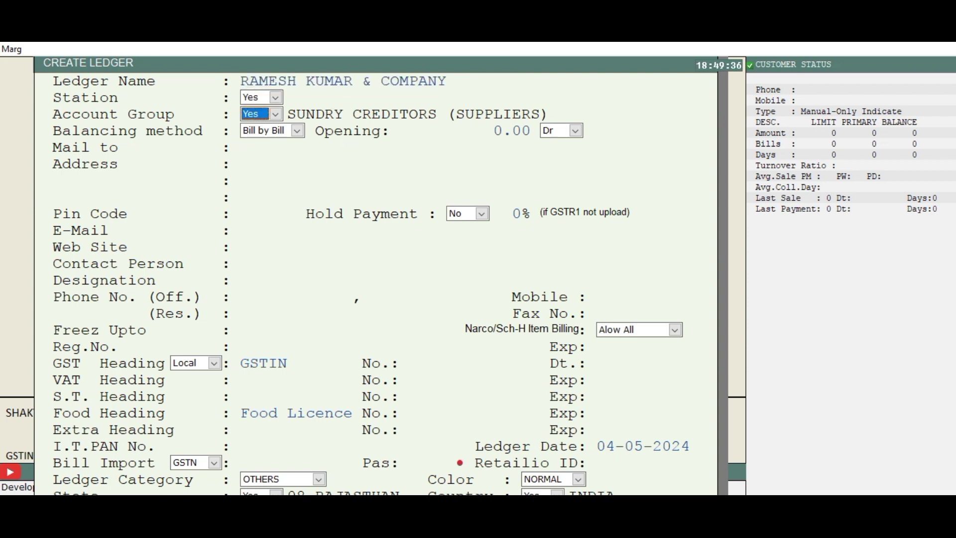
key(Return)
key(Down)
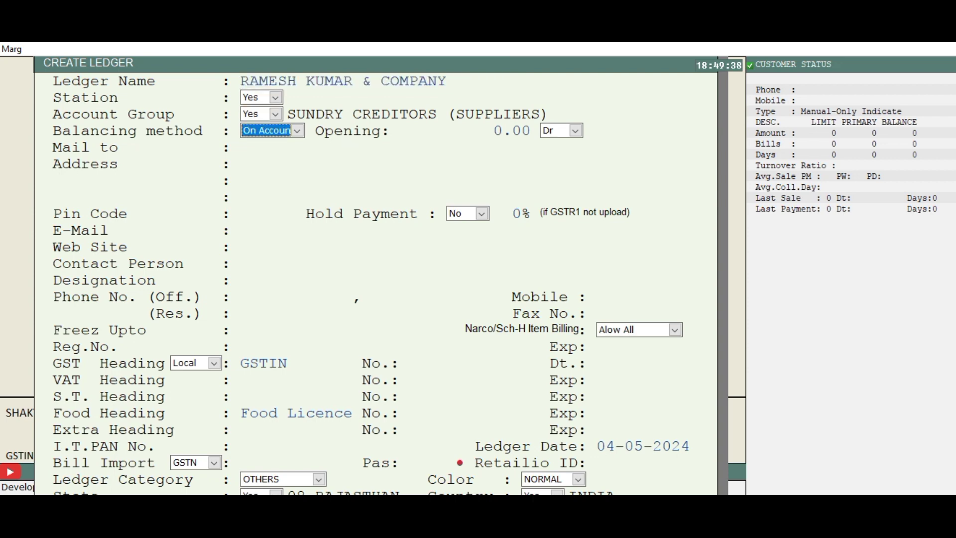
key(Return)
key(Return)
key(Return)
key(Return)
key(Return)
key(Return)
key(Return)
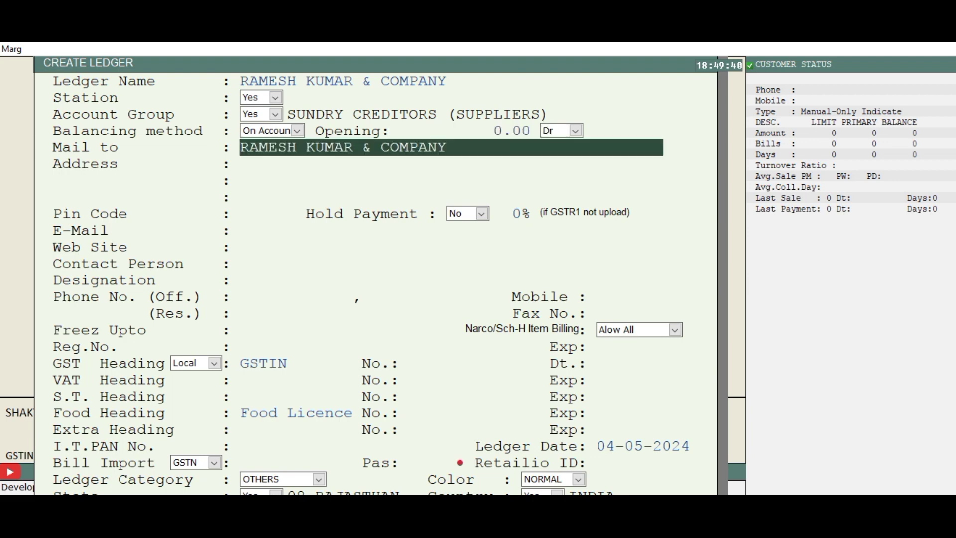
key(Return)
key(Return)
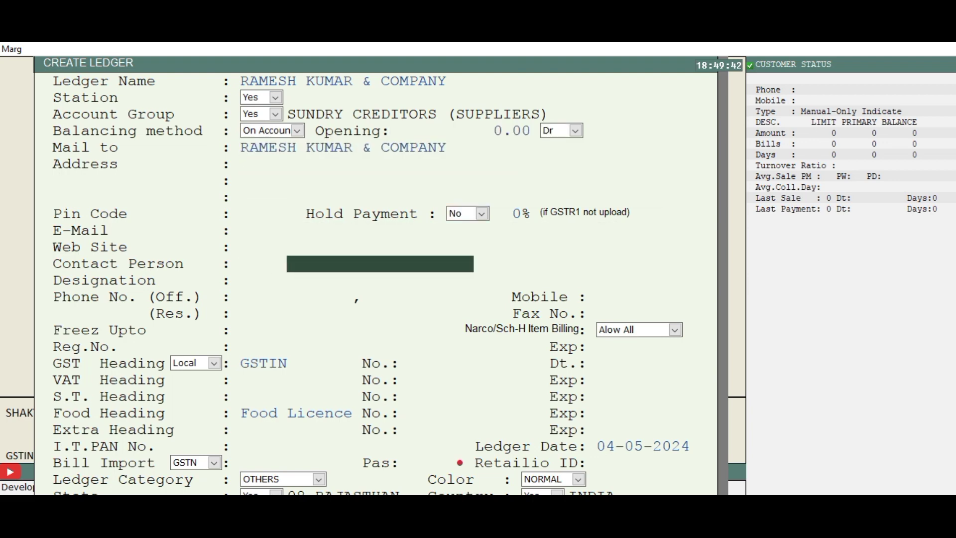
key(Return)
key(Return)
key(Return)
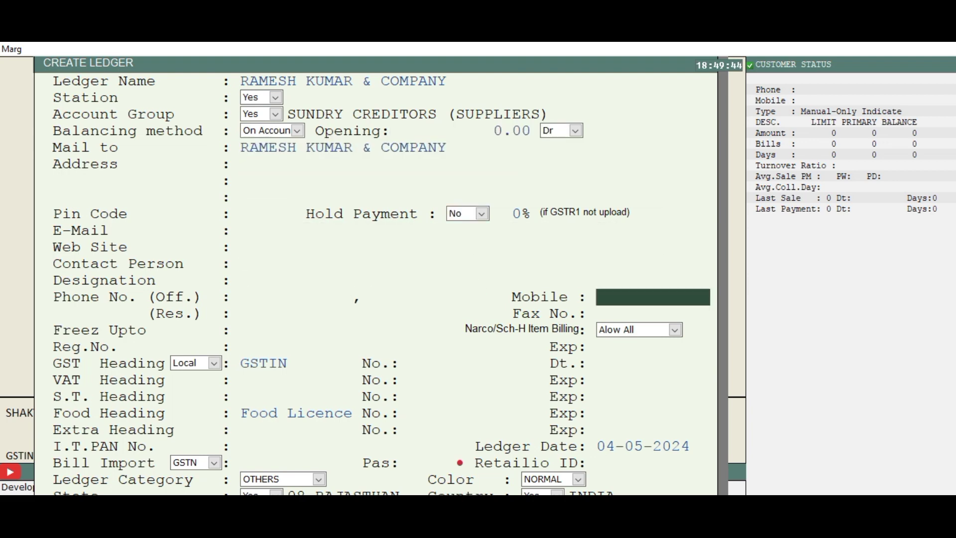
key(Return)
key(Return)
key(Return)
key(Return)
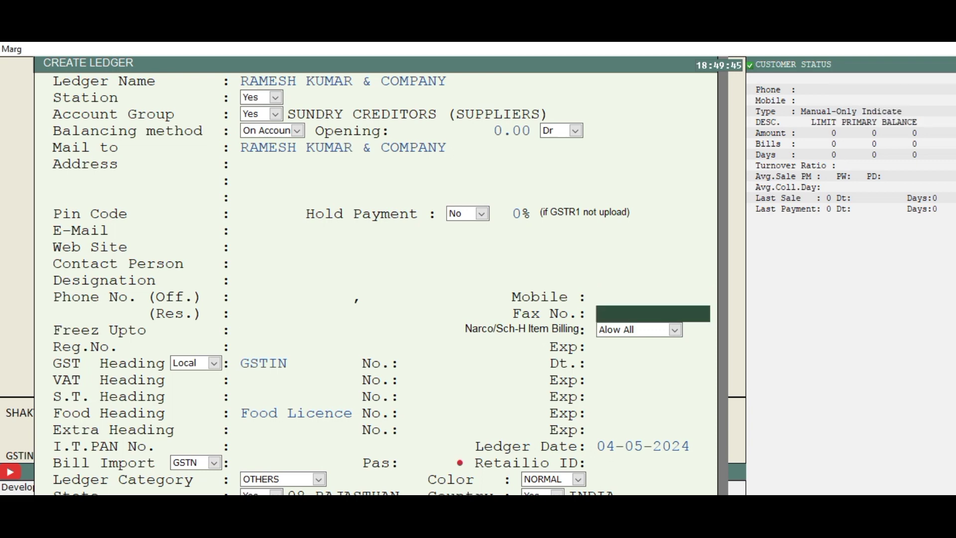
key(Return)
key(Return)
key(Return)
key(Return)
key(Return)
key(Return)
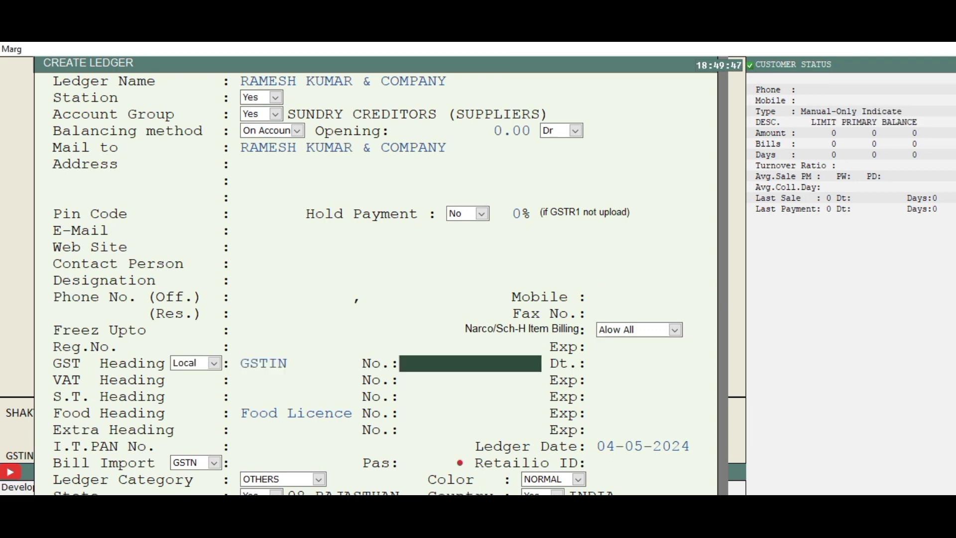
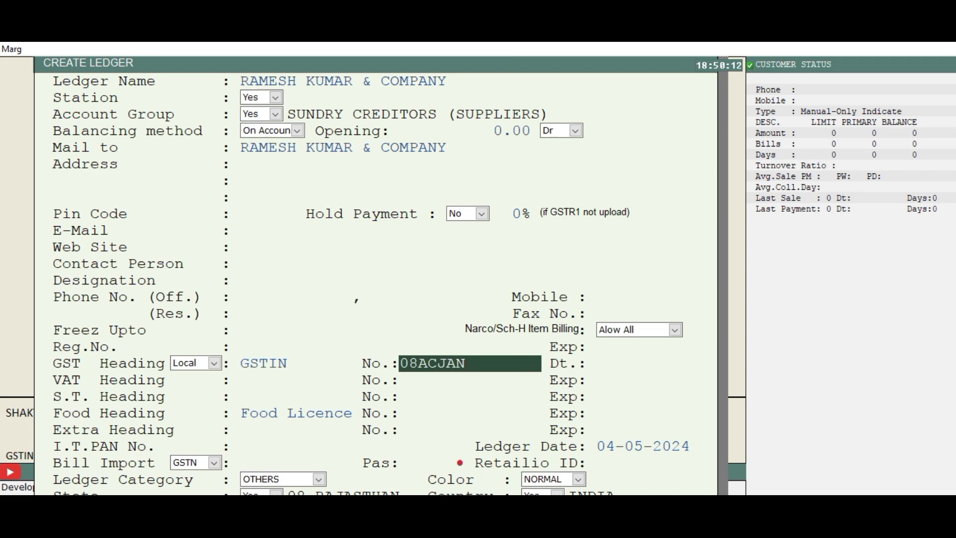
Enter the supplier's GSTIN, accept the validity warning, and save the ledger.
key(Return)
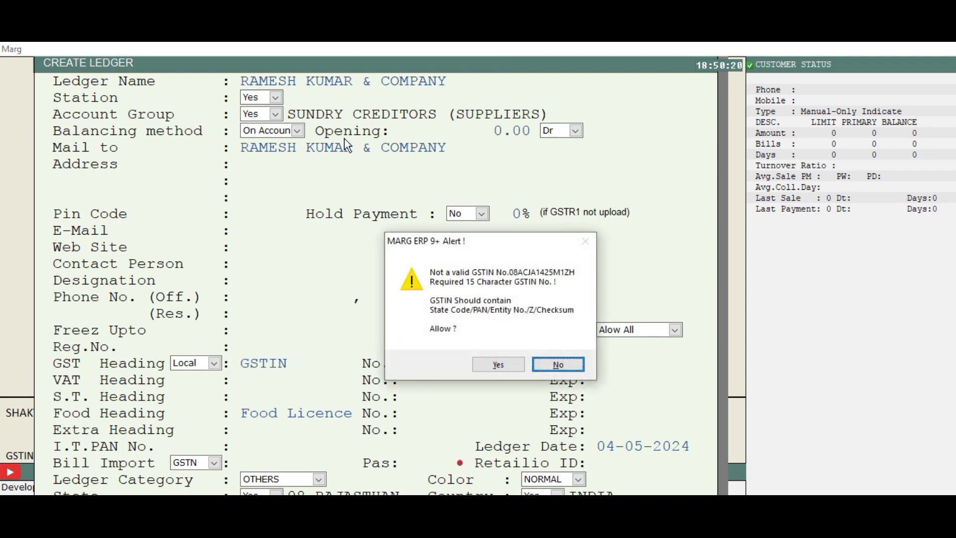
key(Return)
key(Return)
key(Return)
key(Return)
key(Return)
key(Return)
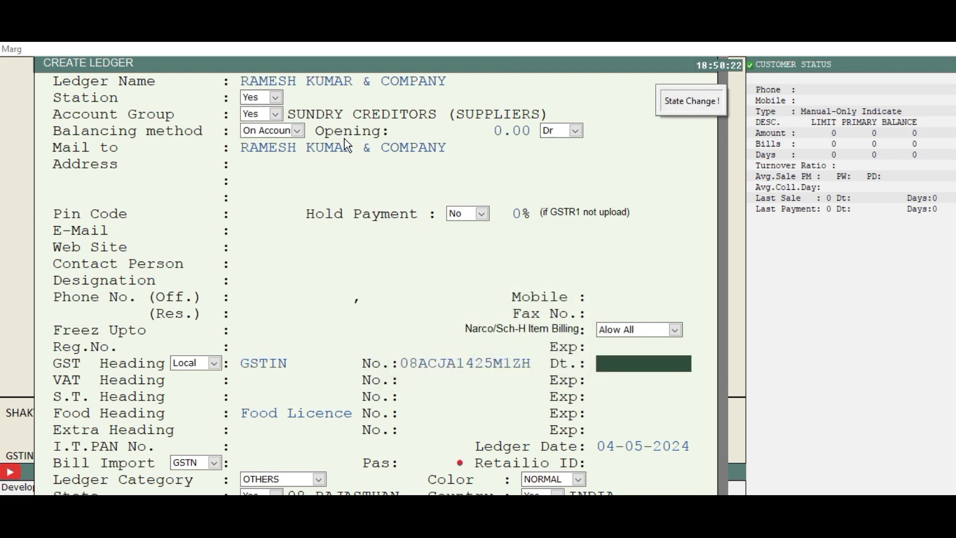
key(Return)
key(Return)
key(Return)
key(Return)
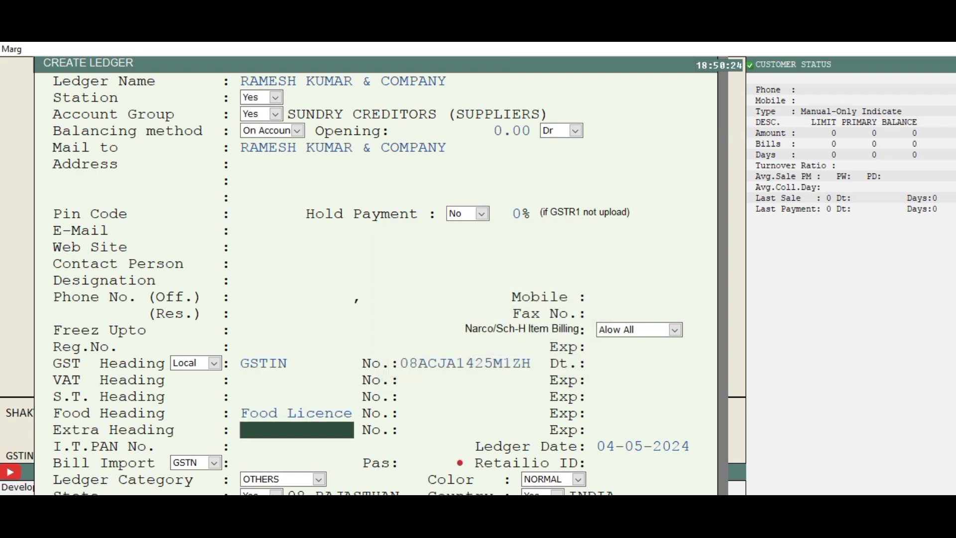
key(Page_Down)
key(Escape)
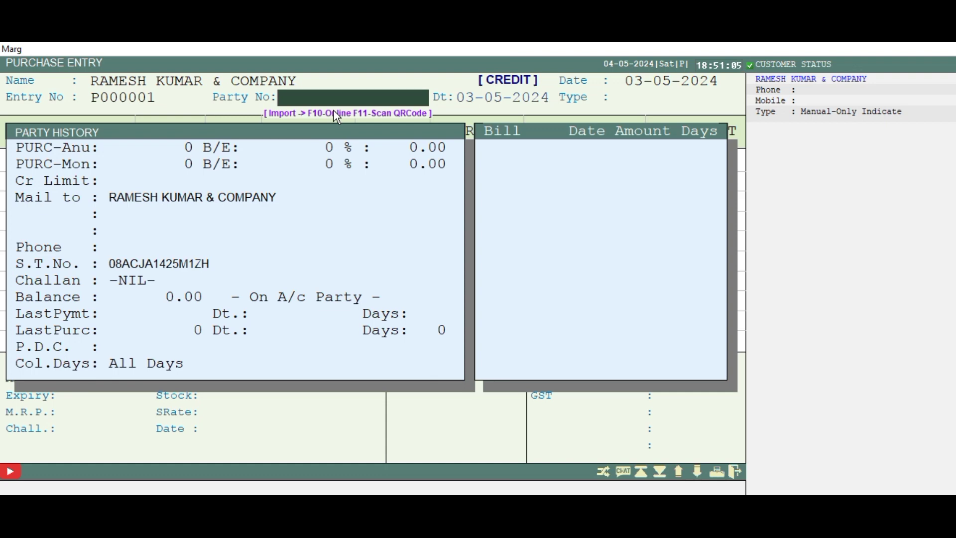
Enter supplier bill number 6325 on the purchase bill.
text(6325)
key(Return)
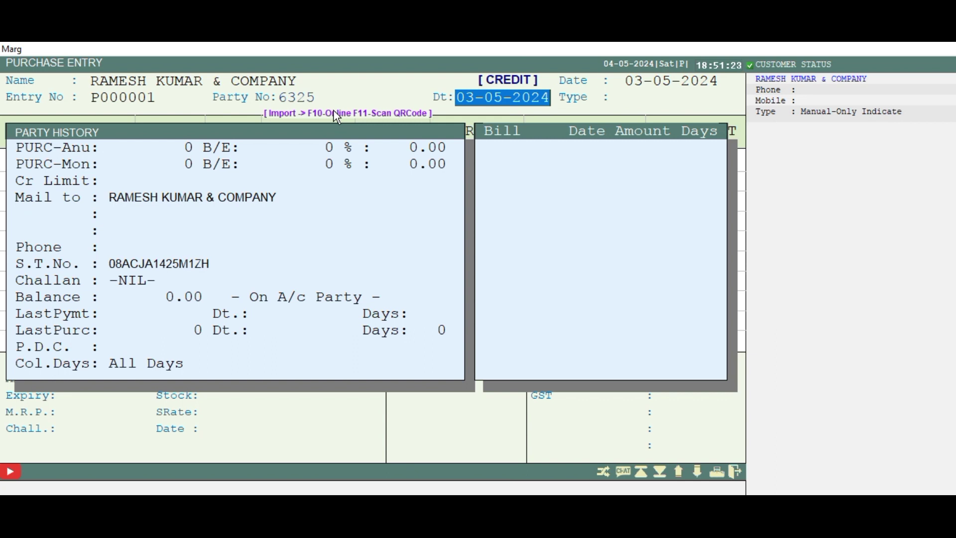
Set the payment type to credit and accept calculation type 2 Tax A/f Dis.Rate.
key(Return)
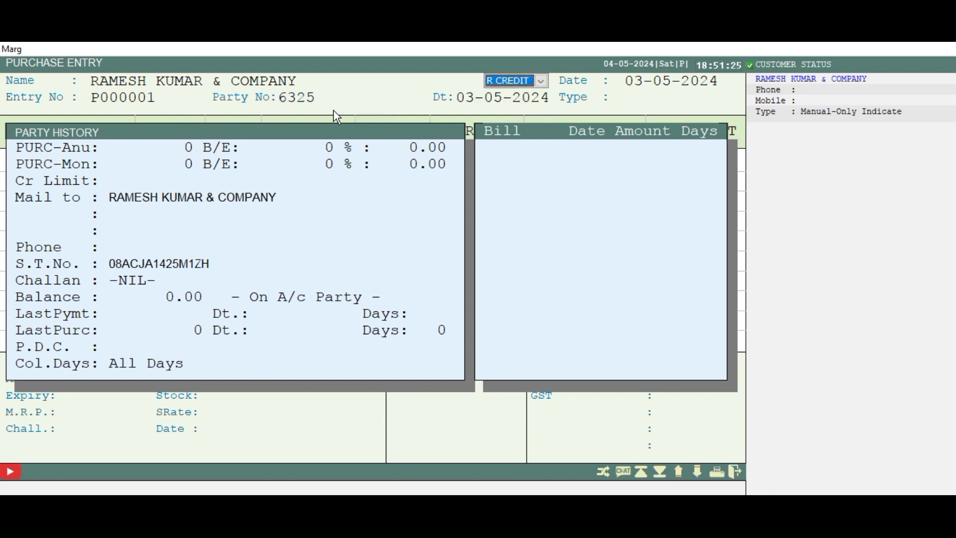
key(alt+Down)
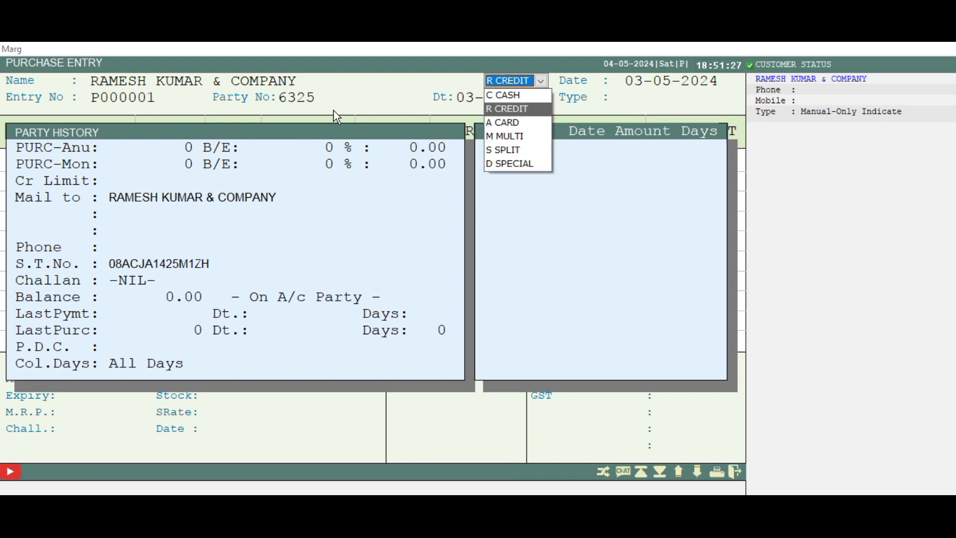
key(Down)
key(Down)
key(Down)
key(Down)
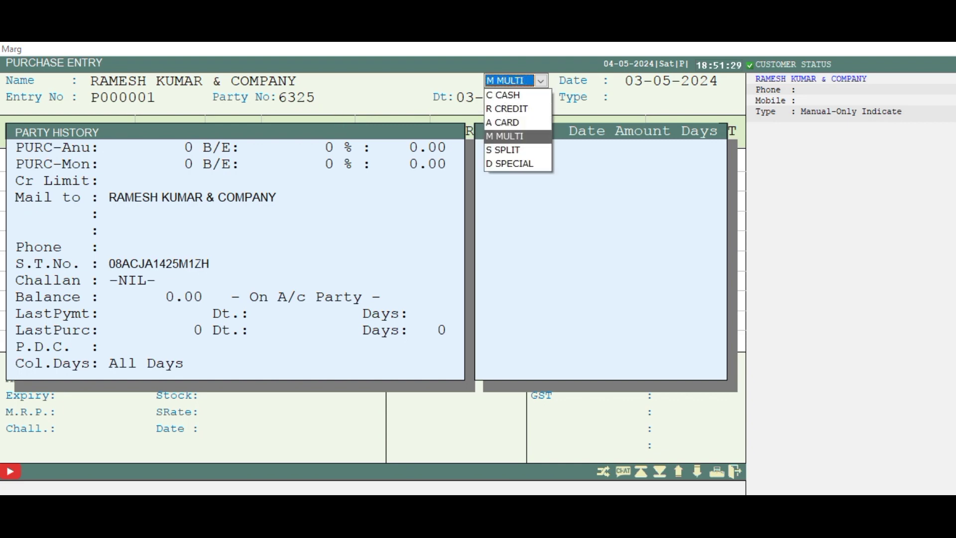
key(Up)
key(Up)
key(Up)
key(Up)
key(Up)
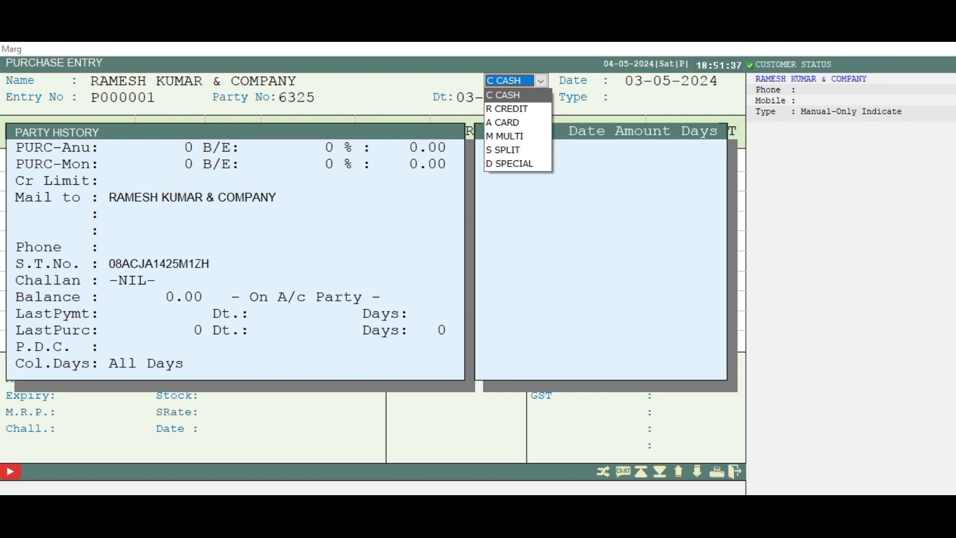
key(Down)
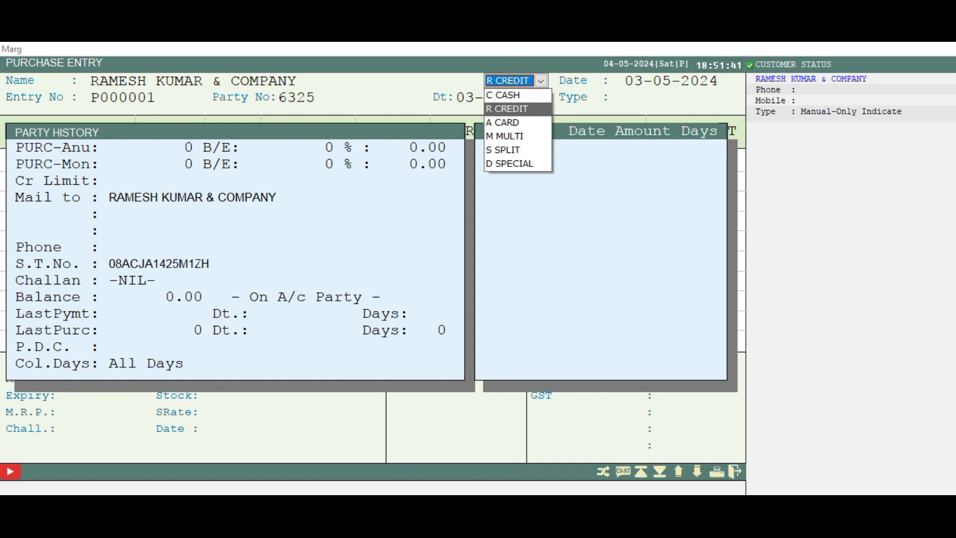
key(Return)
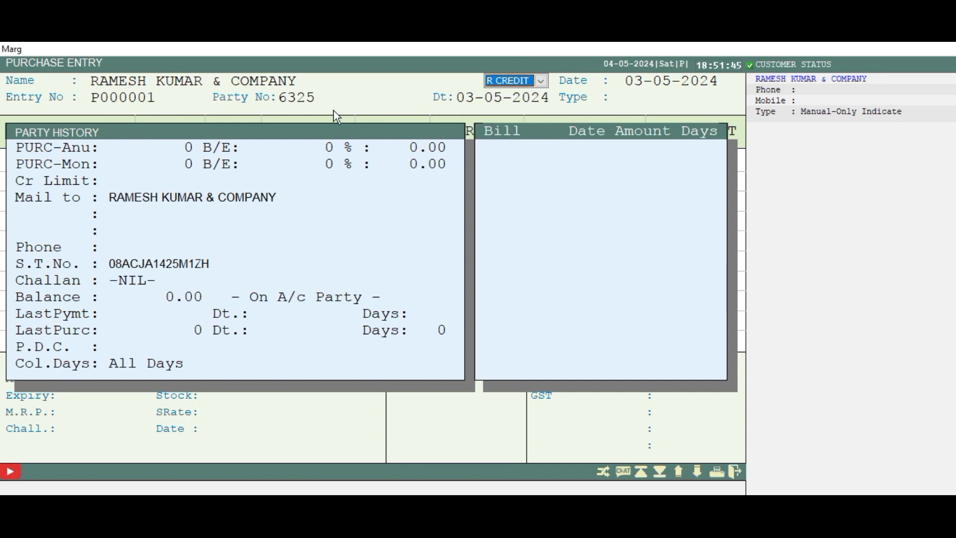
key(Return)
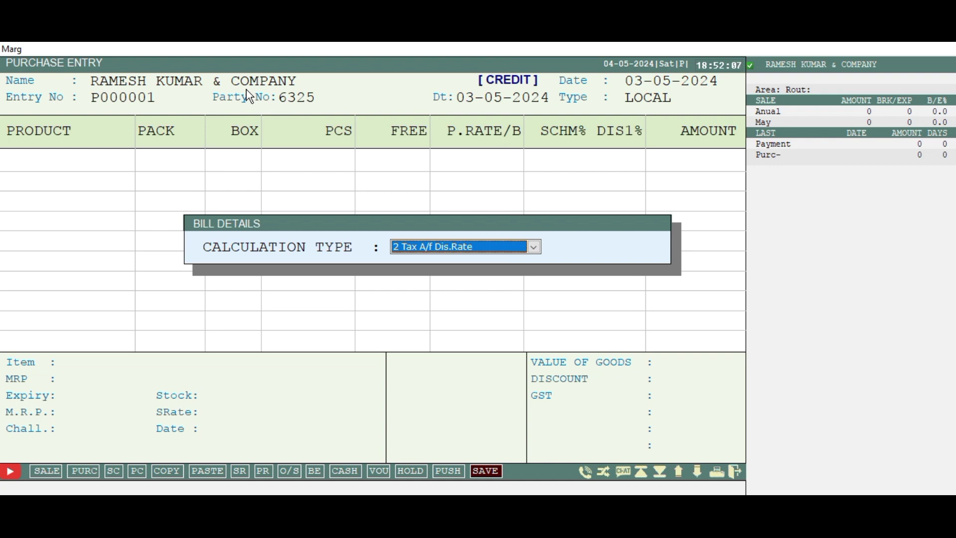
key(Return)
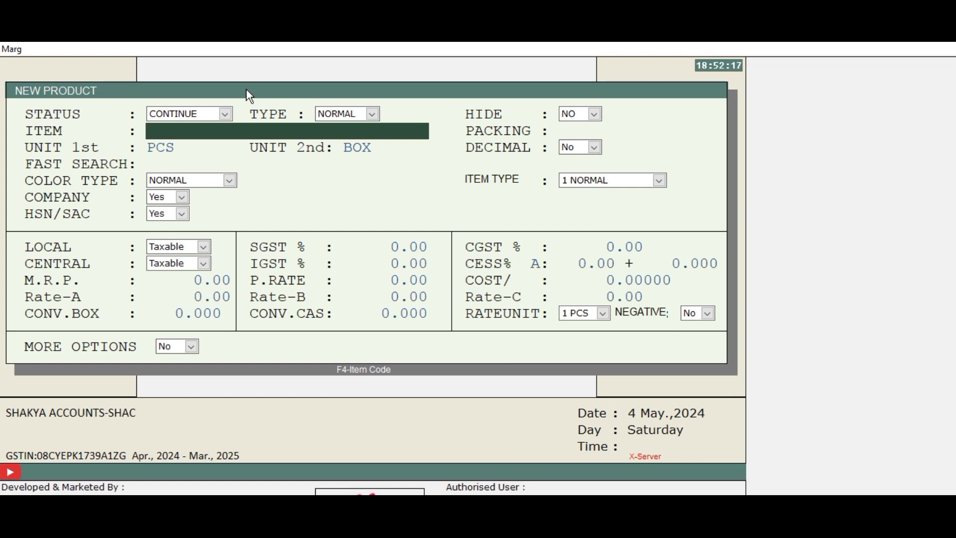
Create product BRUSH with units PCS and BOX and no decimals.
key(F2)
text(BRUSH)
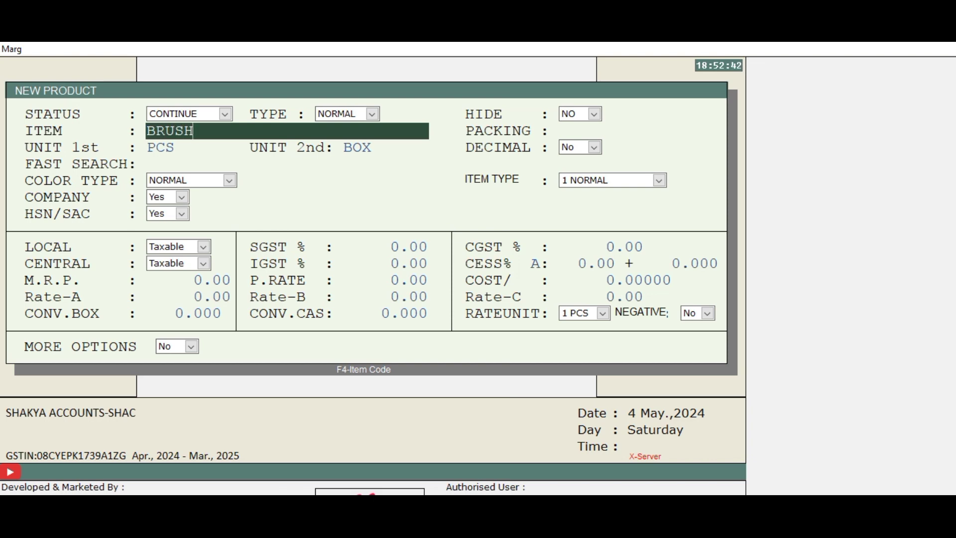
key(Return)
key(Return)
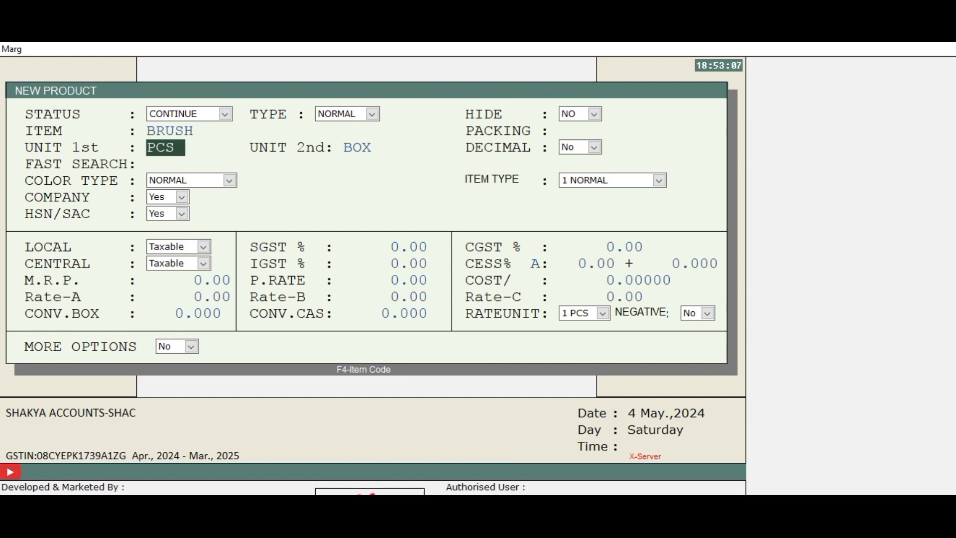
click(362, 147)
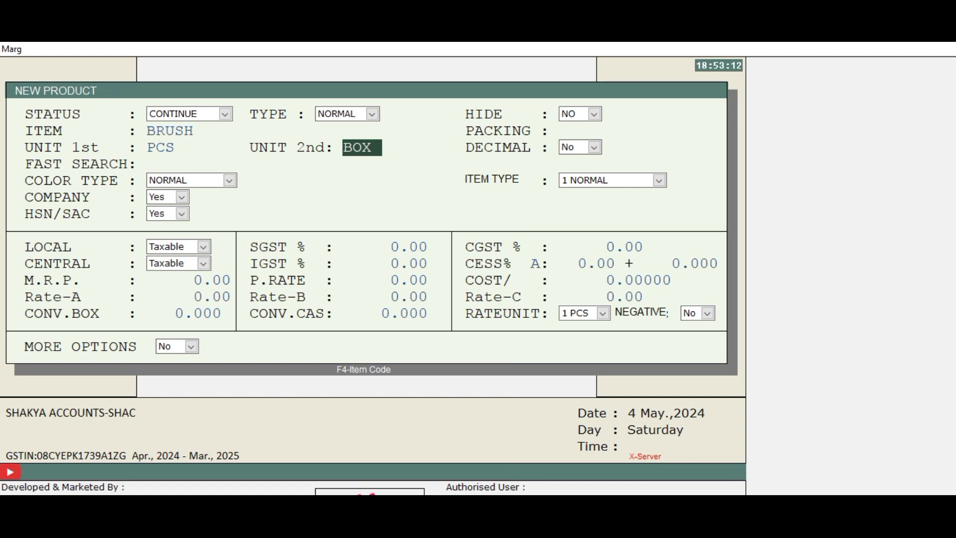
click(574, 147)
key(Return)
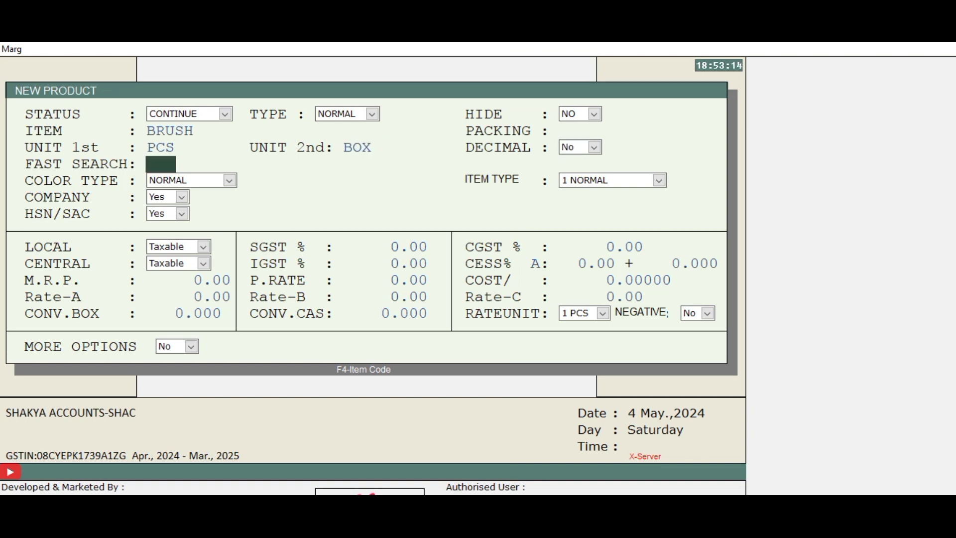
key(Return)
key(Return)
key(Return)
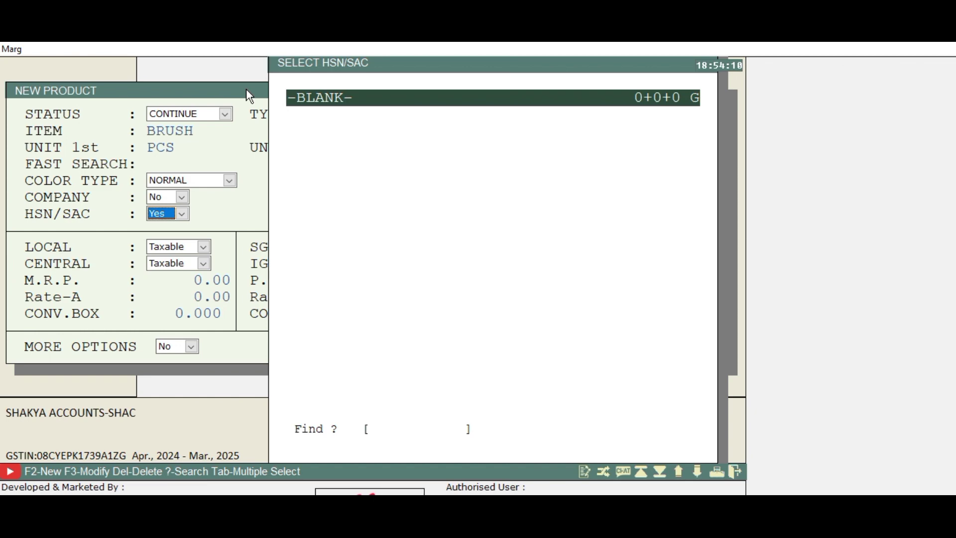
Create HSN 2152 (short name BRUSH, SGST 9%, IGST 18%, UQC PCS) and assign it to BRUSH.
key(F2)
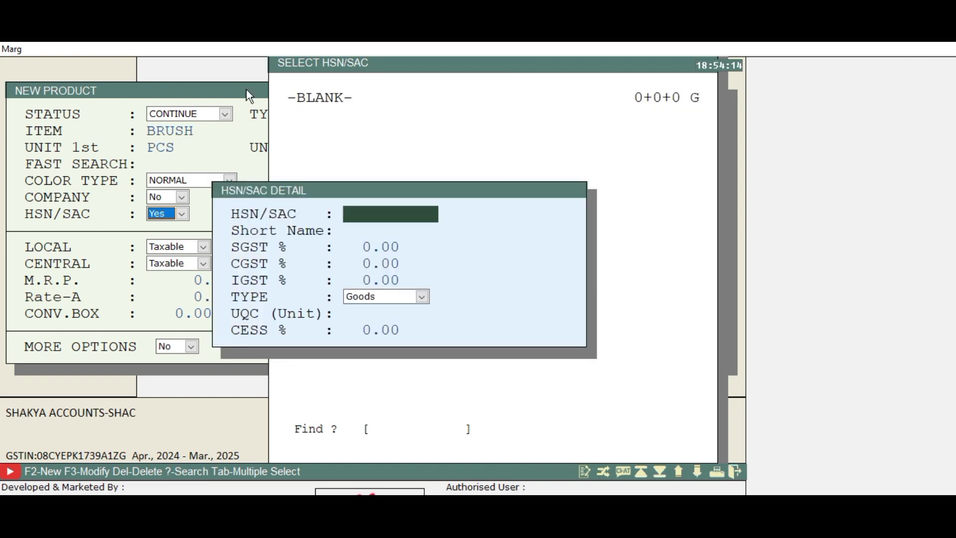
text(2152)
key(Return)
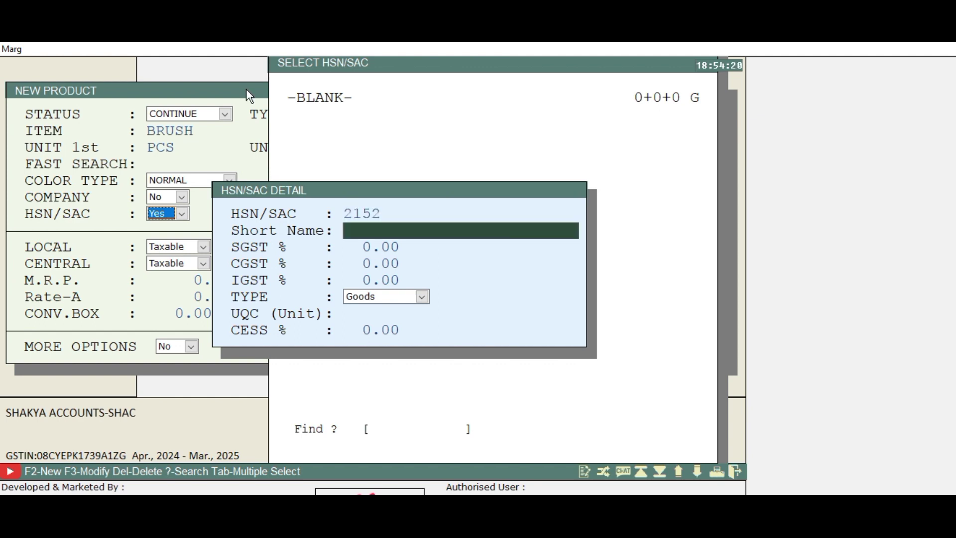
text(BRUSH)
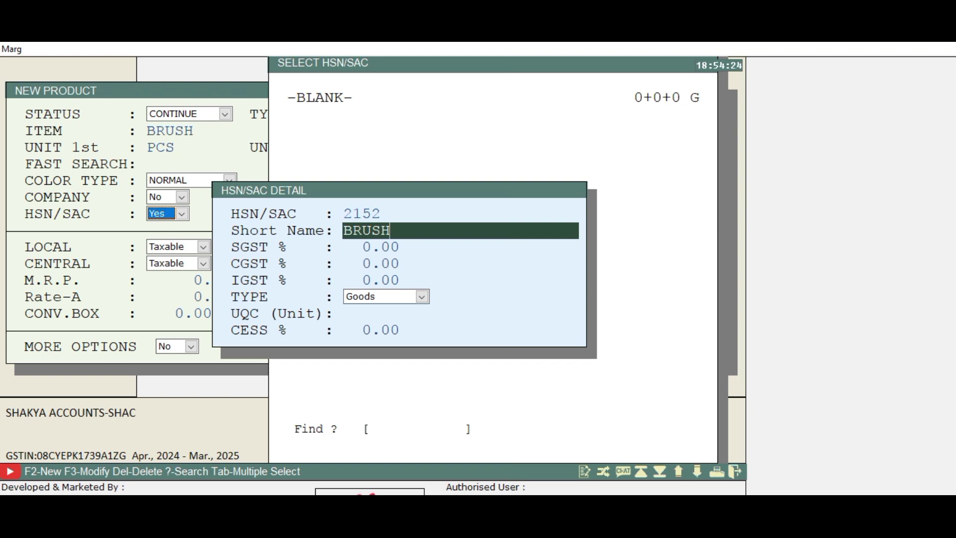
key(Return)
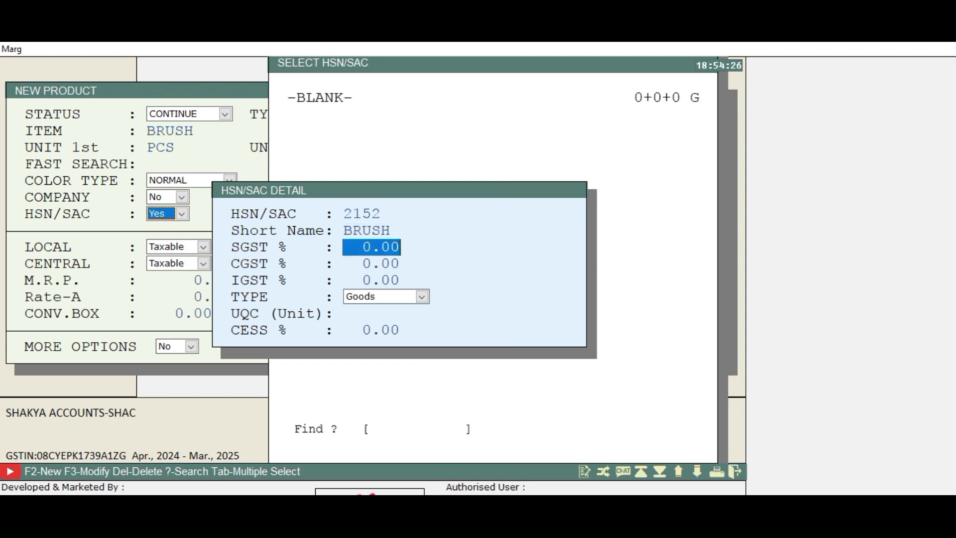
text(9  .)
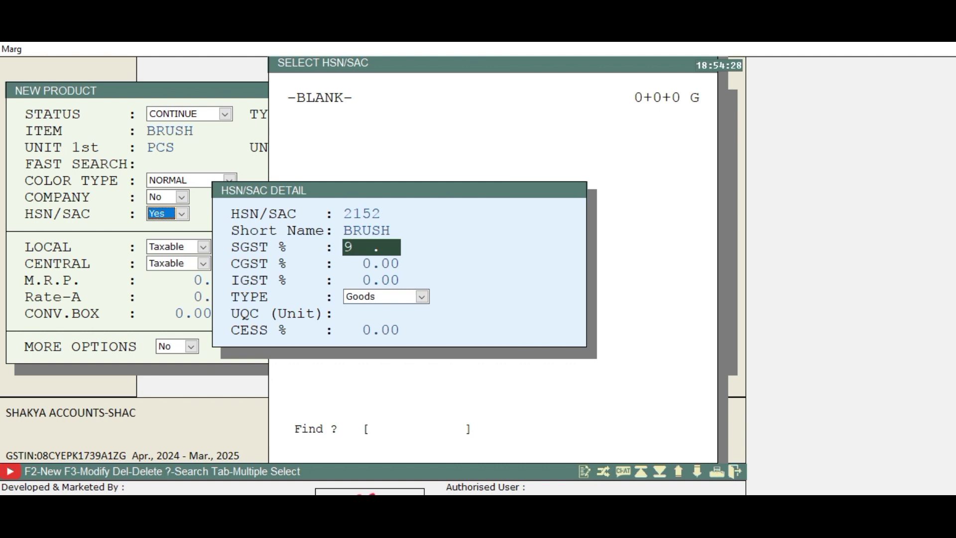
key(Return)
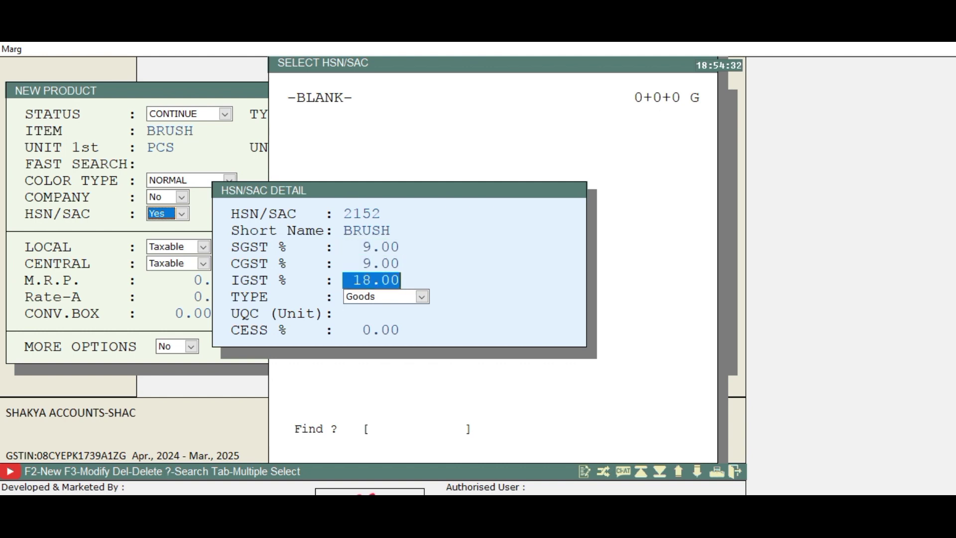
key(Return)
key(Return)
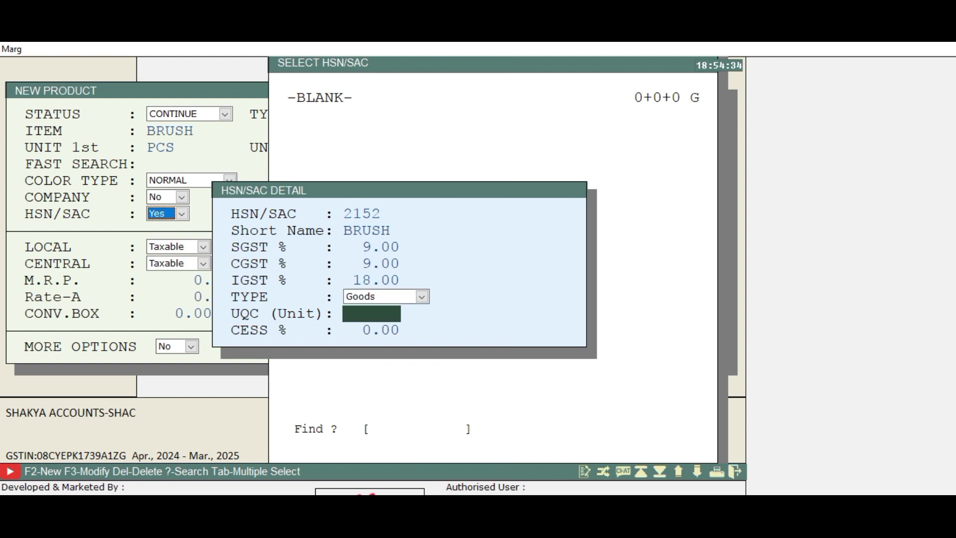
text(PCS)
key(Return)
key(Return)
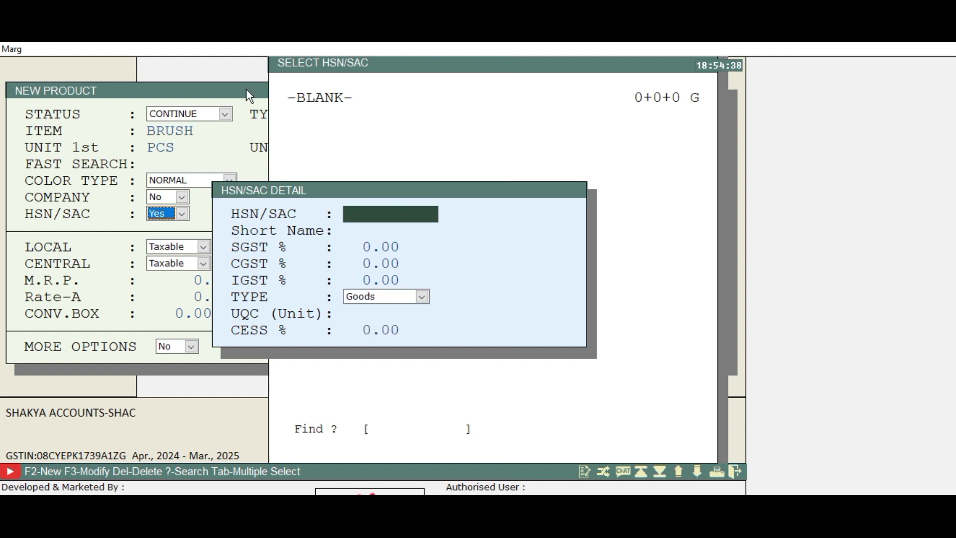
key(Escape)
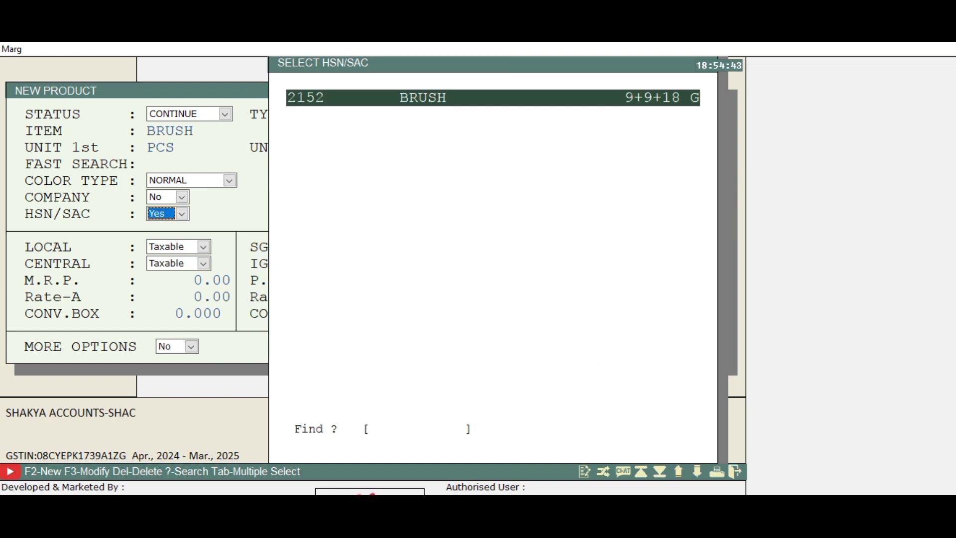
key(Return)
key(Return)
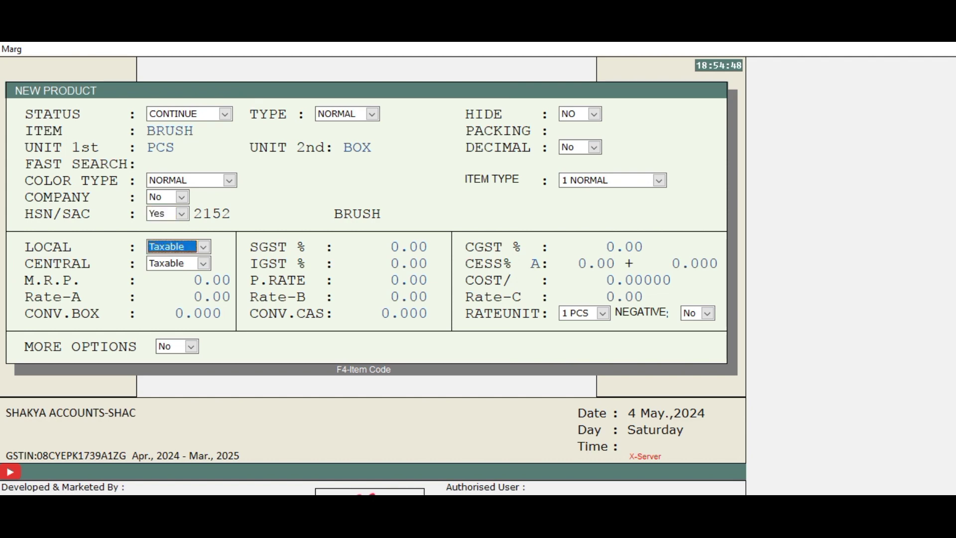
key(Return)
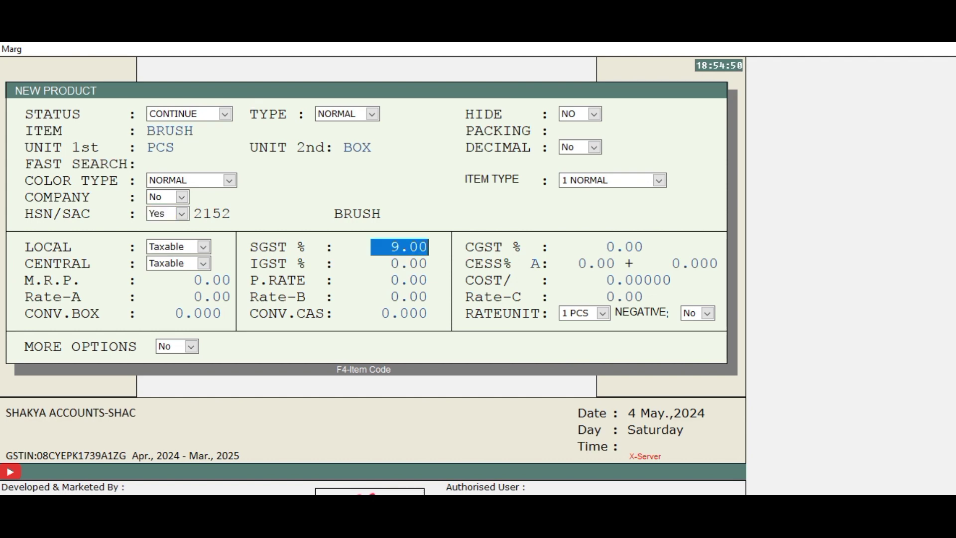
Leave BRUSH's rate and conversion fields at 0.00 and confirm saving the product.
key(Return)
key(Return)
key(Return)
key(Return)
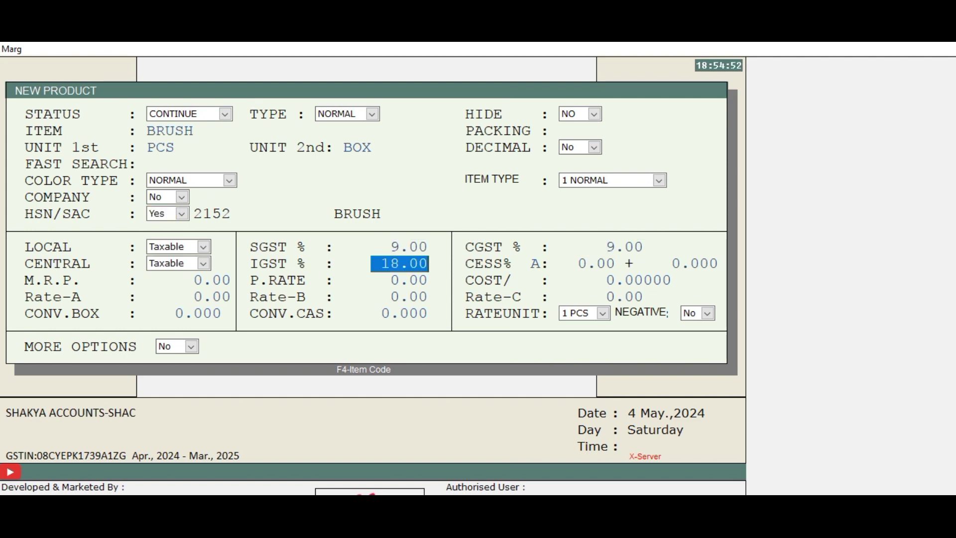
key(Return)
key(Return)
key(Return)
key(Return)
key(Return)
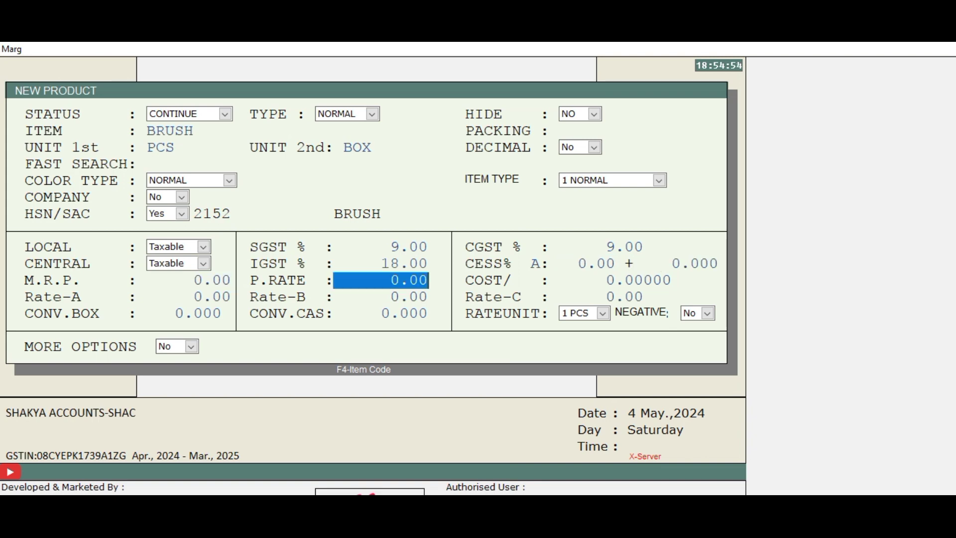
key(Return)
key(Return)
key(Return)
key(Return)
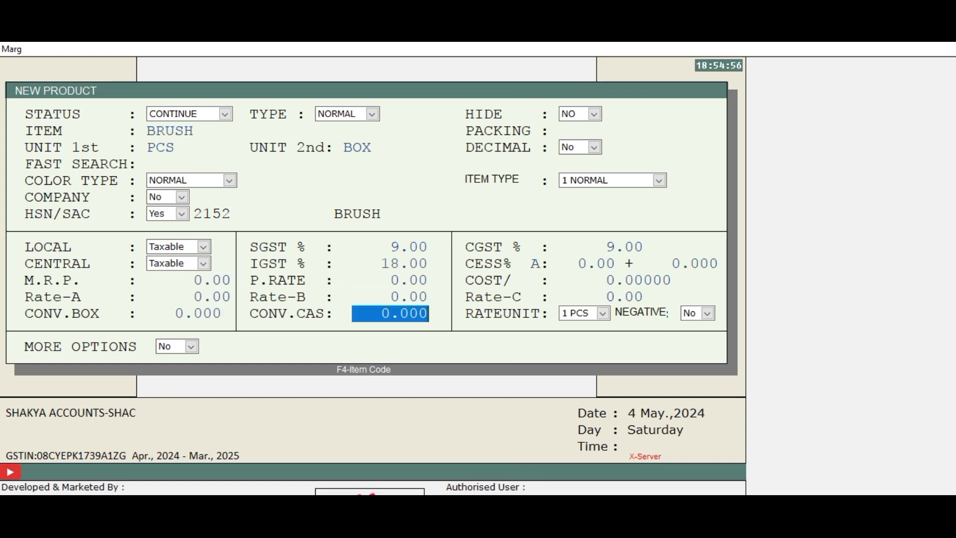
key(Up)
key(Up)
key(Up)
key(Up)
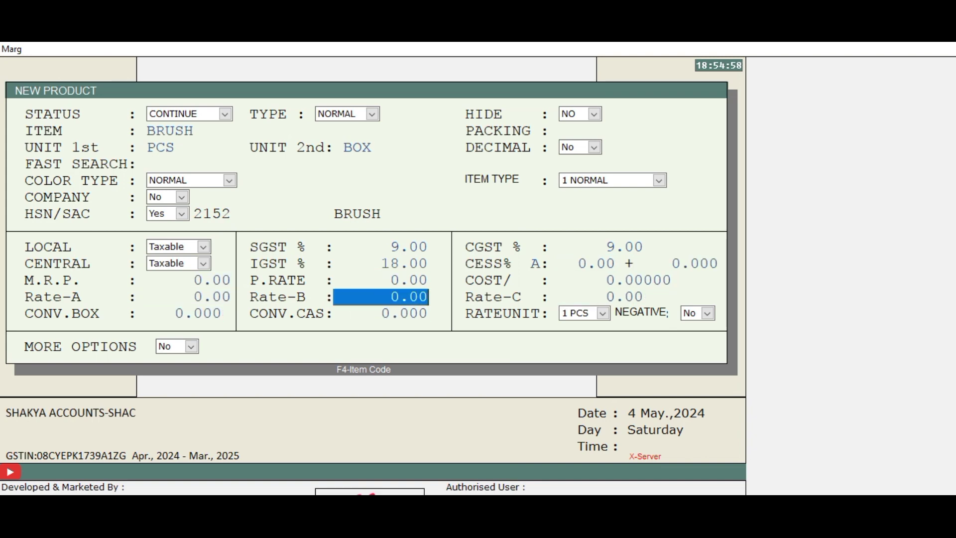
key(Up)
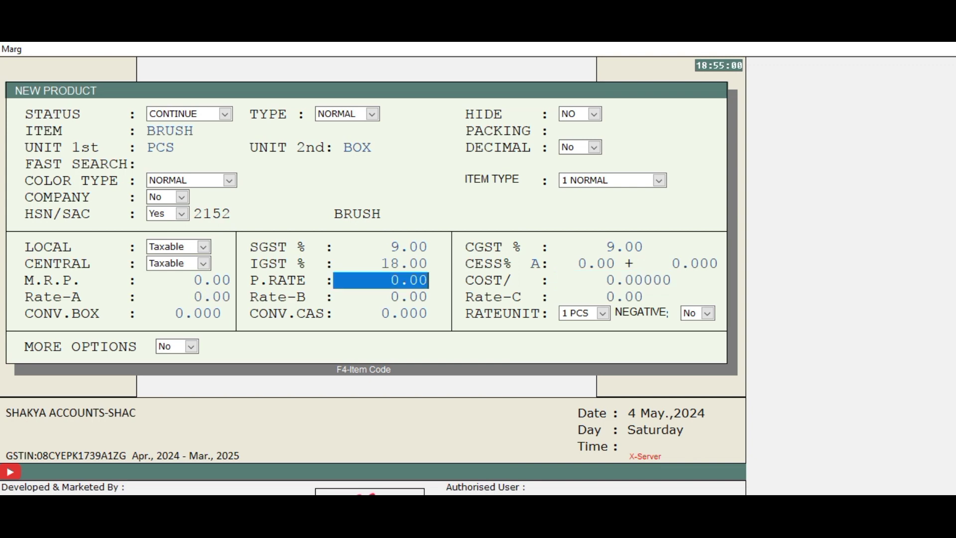
key(Return)
key(Return)
key(Return)
key(Return)
key(Return)
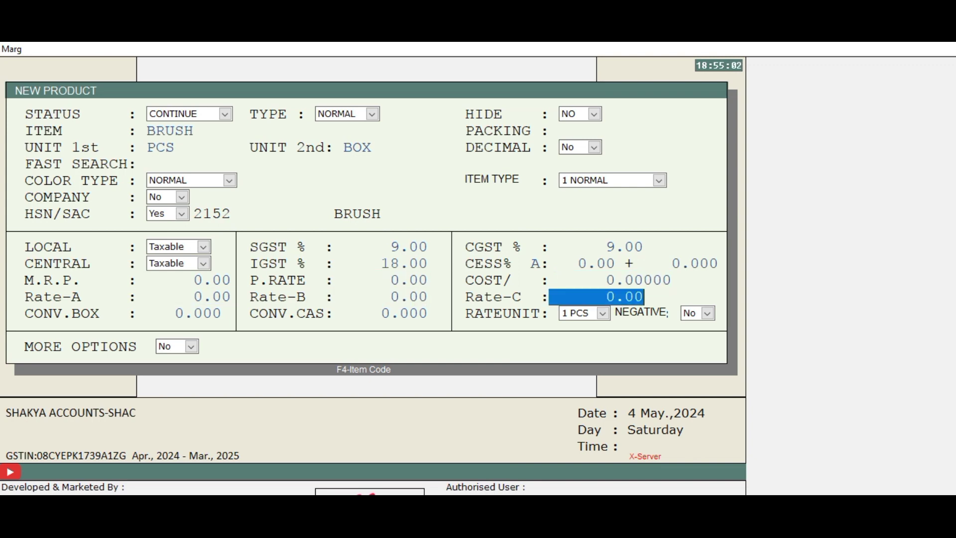
key(Return)
key(Return)
key(Return)
key(Return)
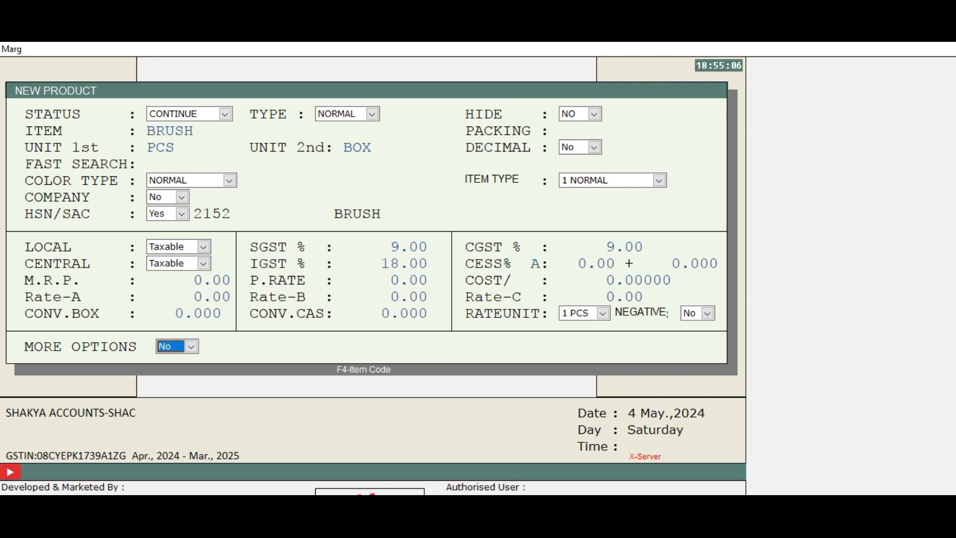
key(Return)
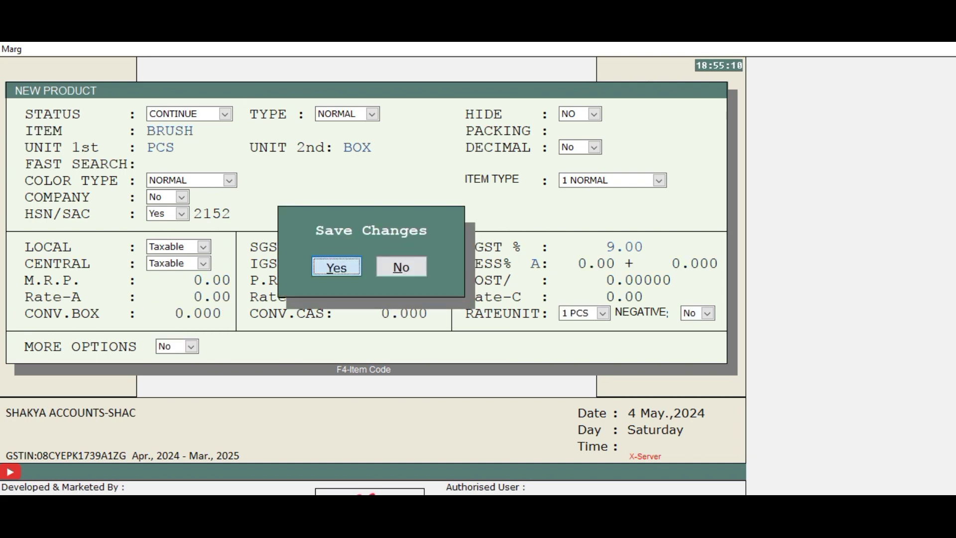
key(Return)
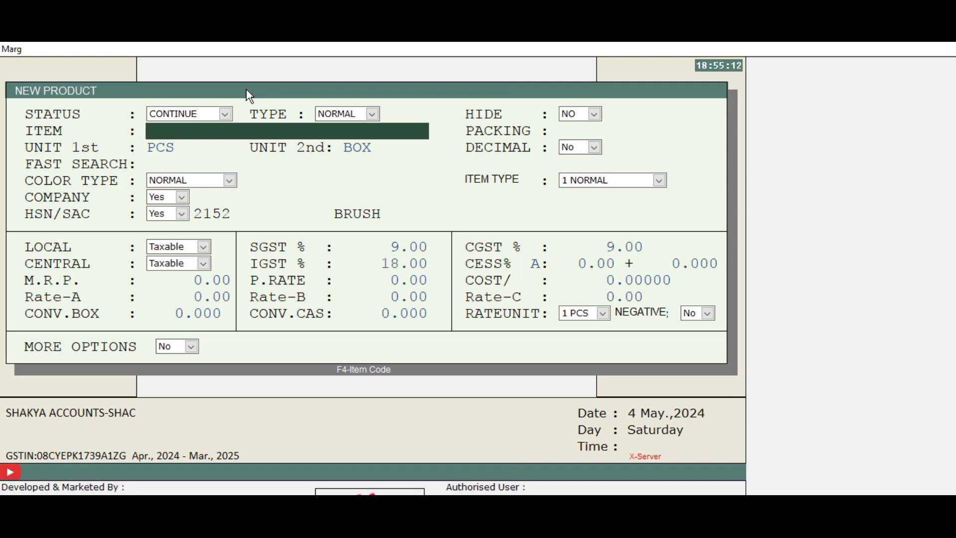
Add BRUSH to the bill with MRP 25, quantity 100 and 2 free.
key(Escape)
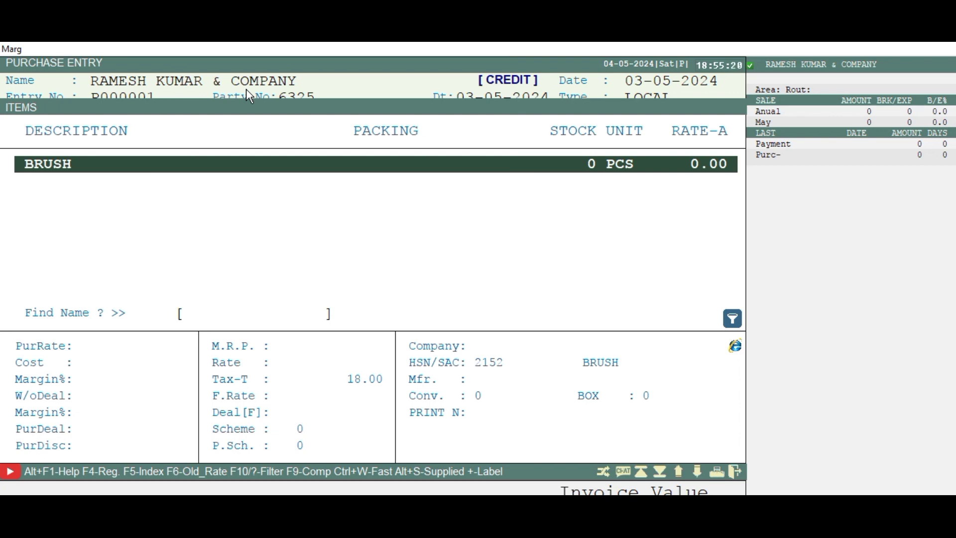
key(Return)
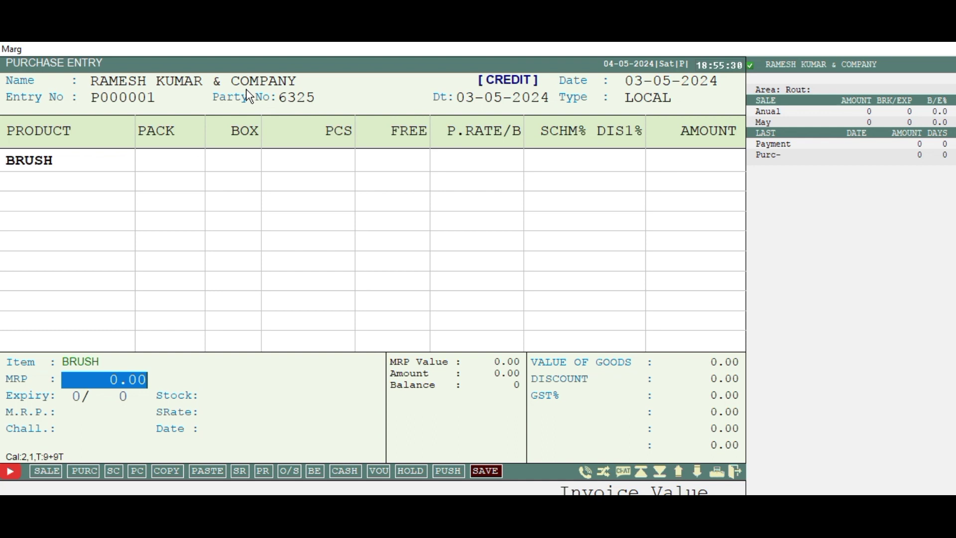
text(25 .)
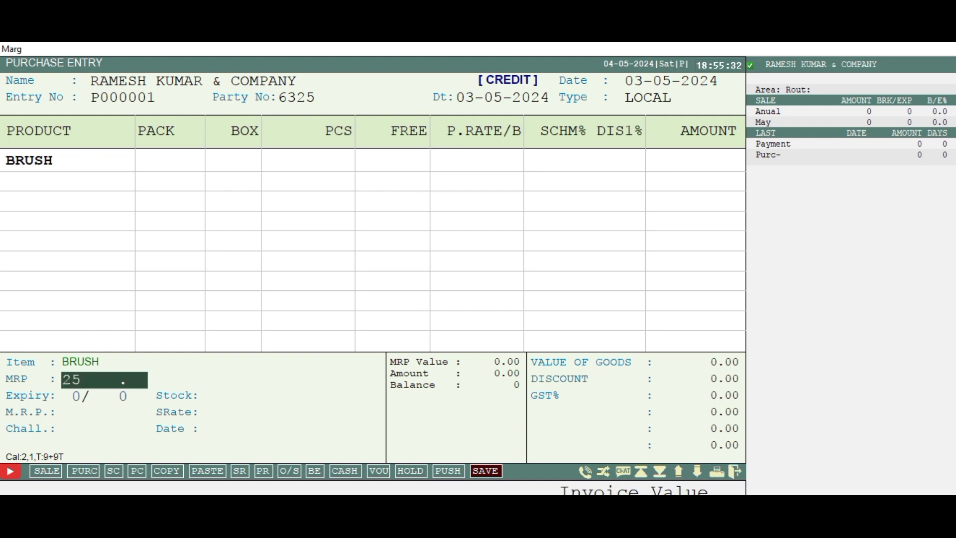
key(Return)
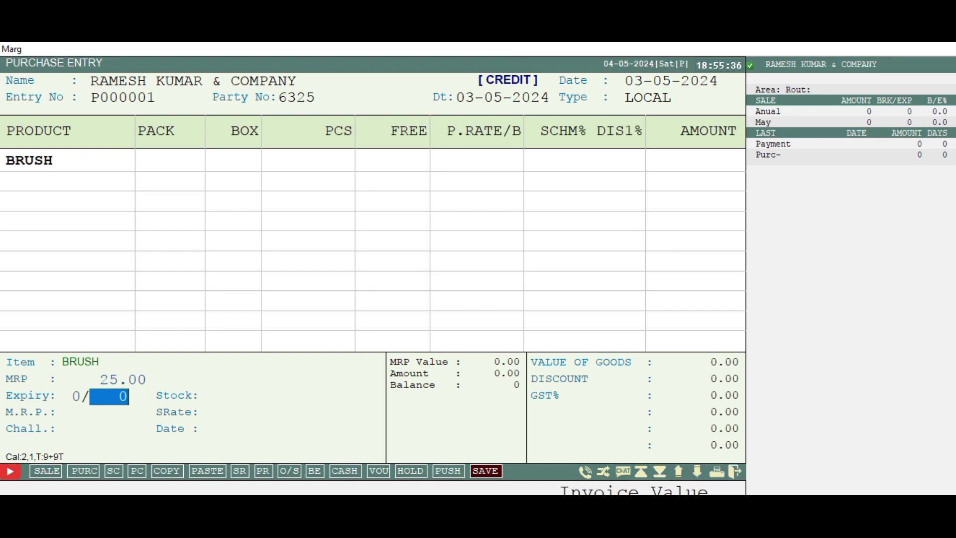
key(Return)
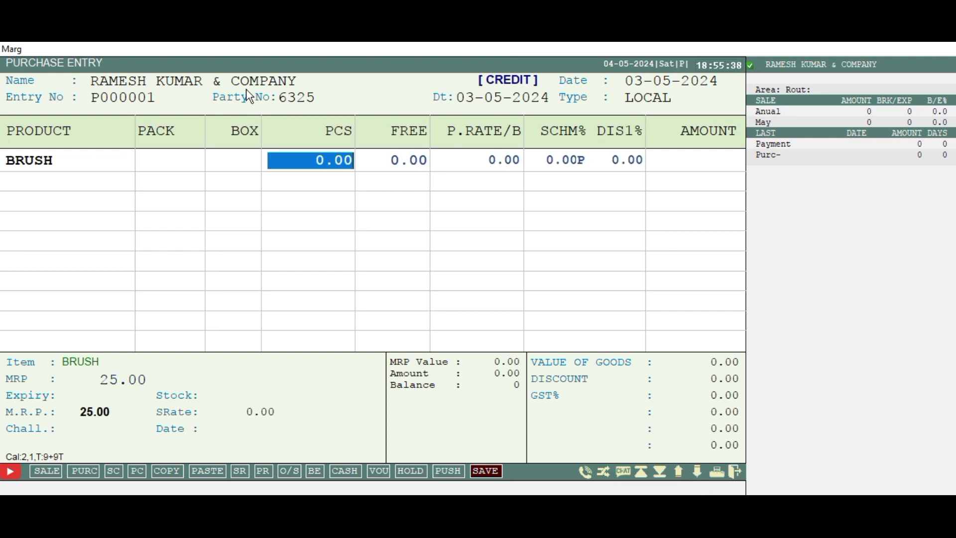
text(100 .)
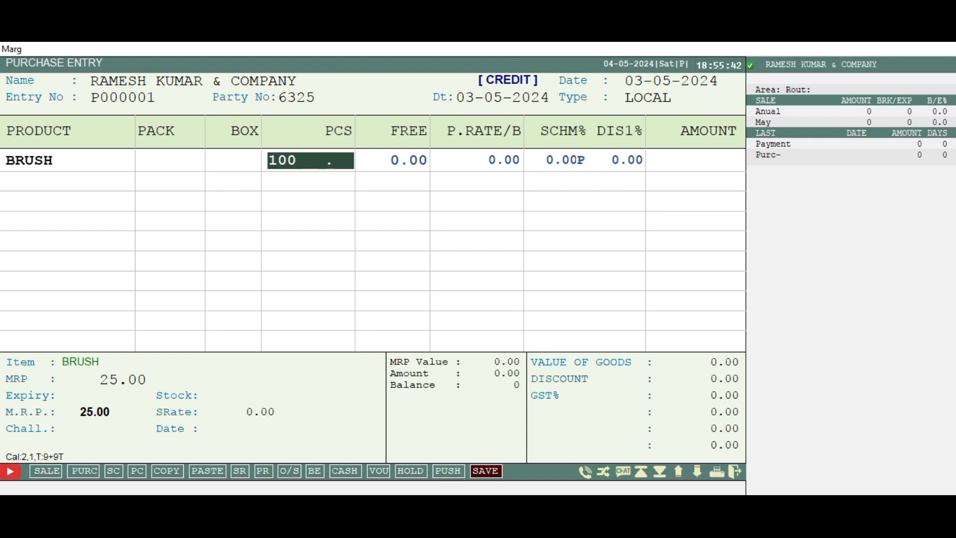
key(Return)
key(Return)
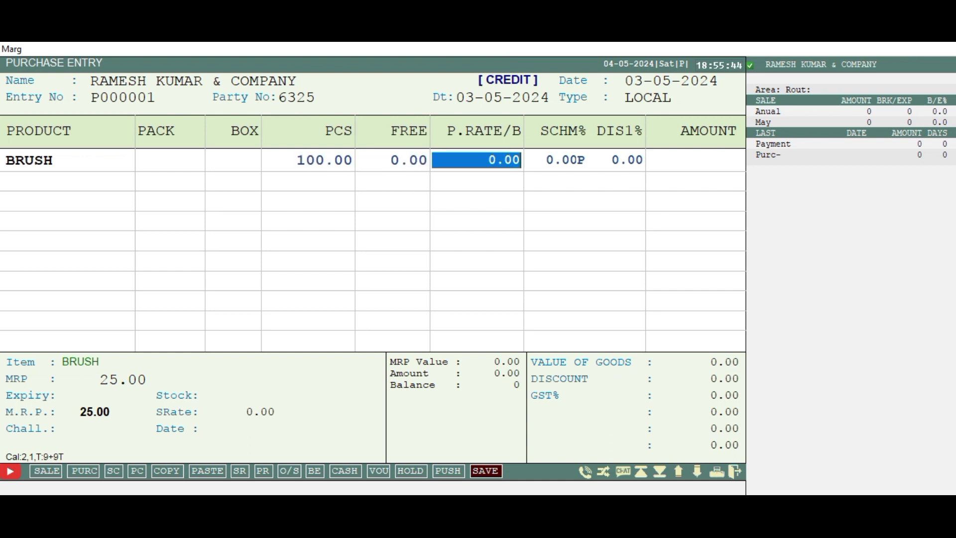
key(Left)
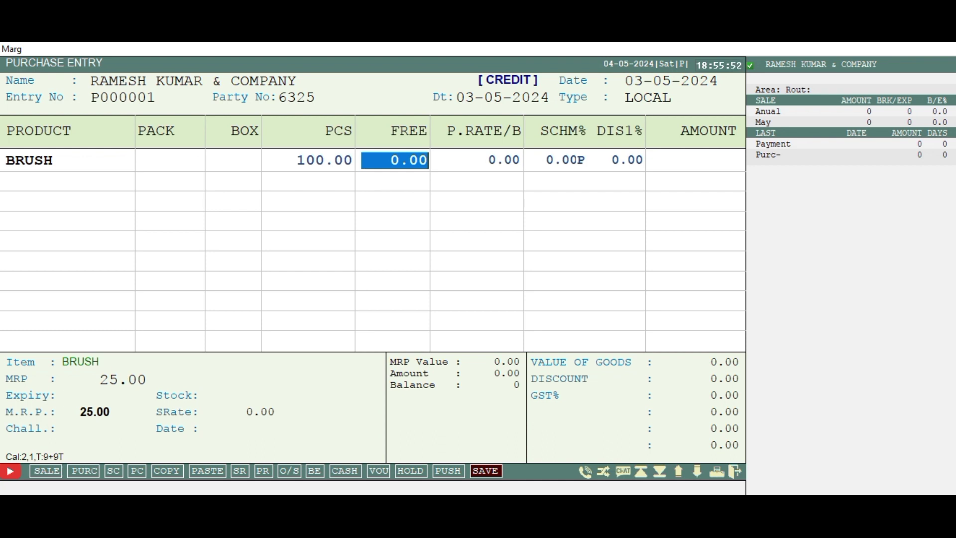
text(2    .)
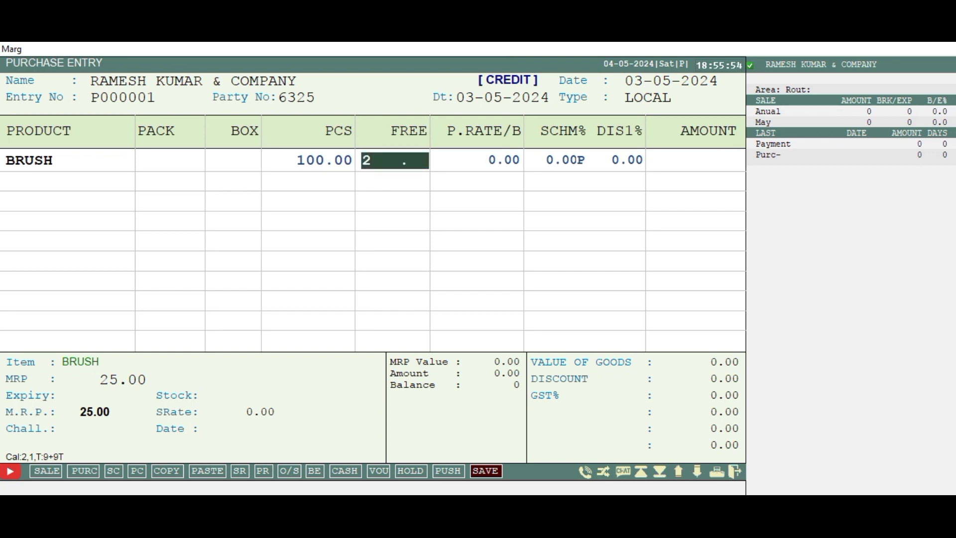
key(Return)
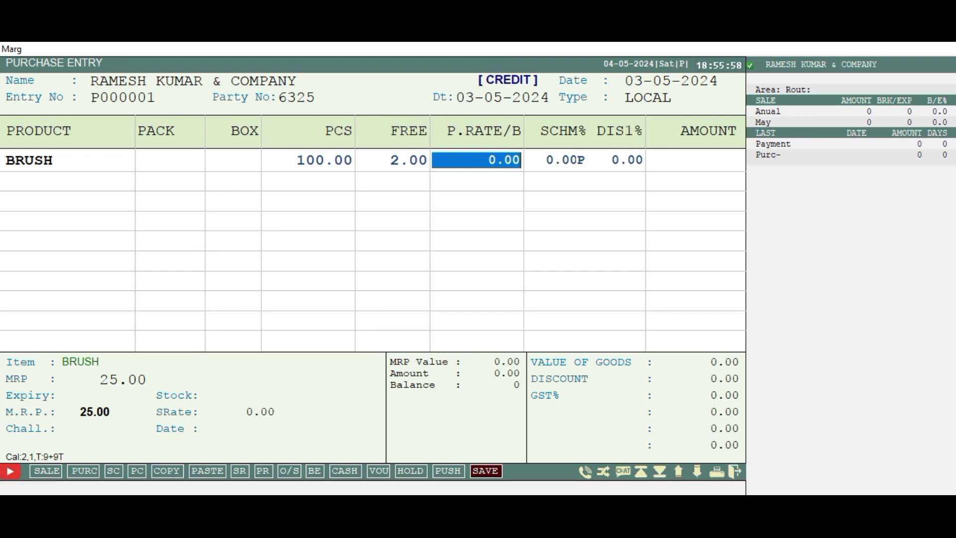
Set BRUSH's purchase rate 25, scheme 1% and discount 1%, without storing the discount.
text(25)
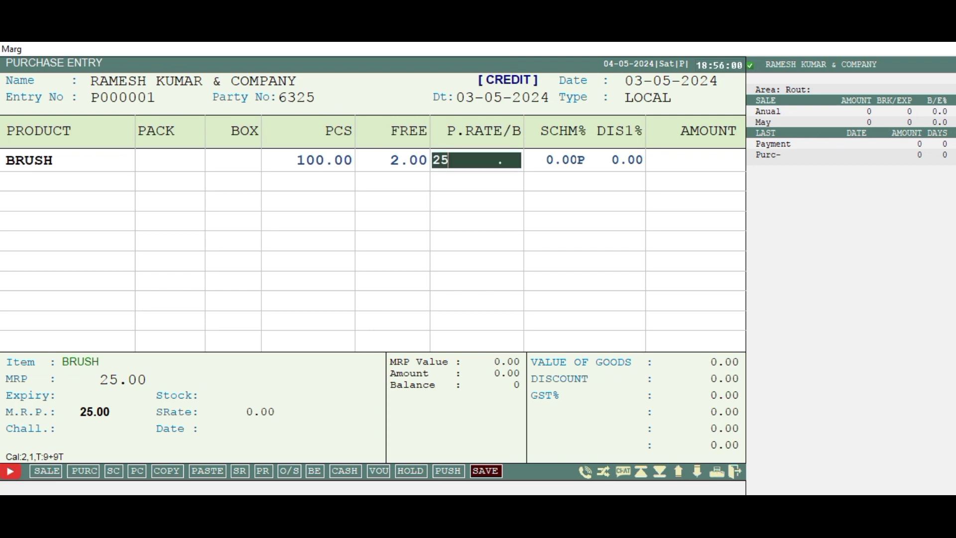
key(Return)
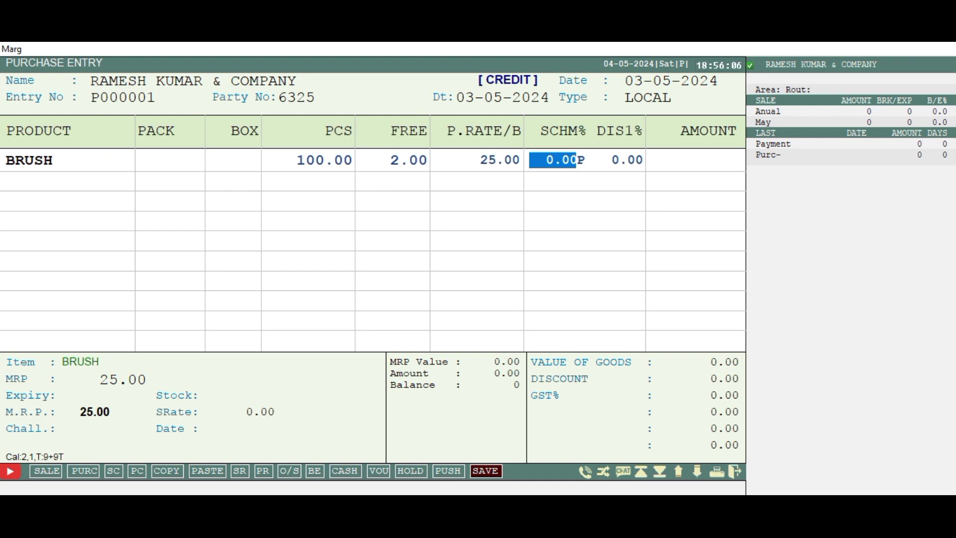
key(Return)
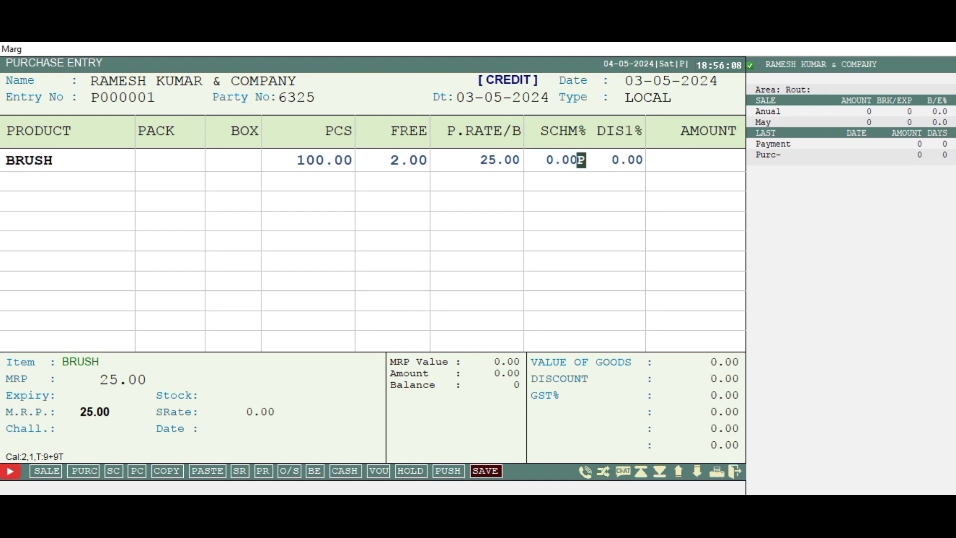
key(Escape)
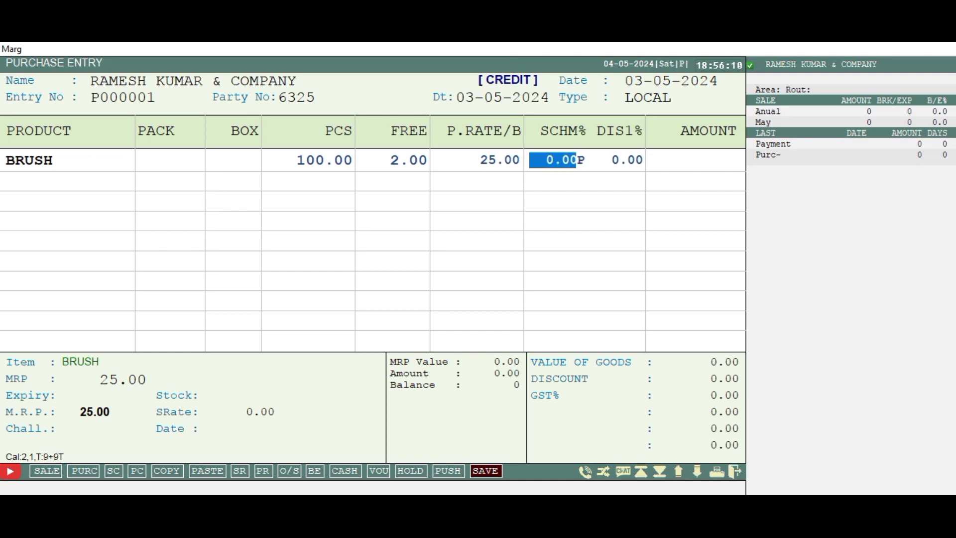
text(1)
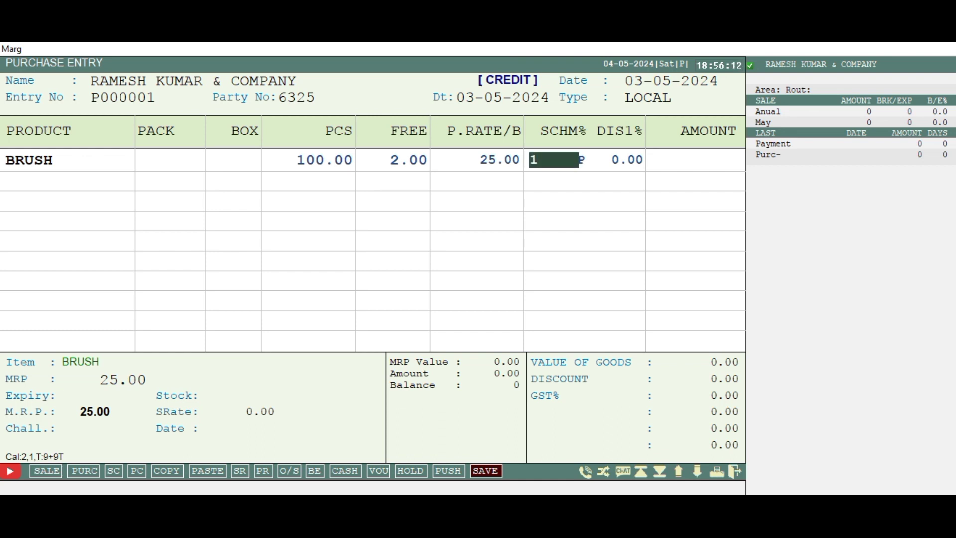
key(Return)
key(Return)
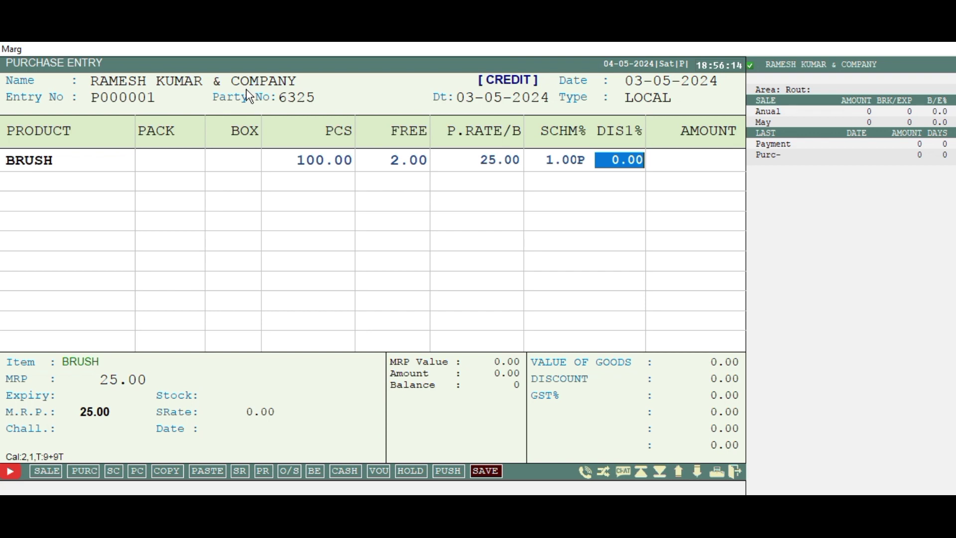
key(Escape)
key(Escape)
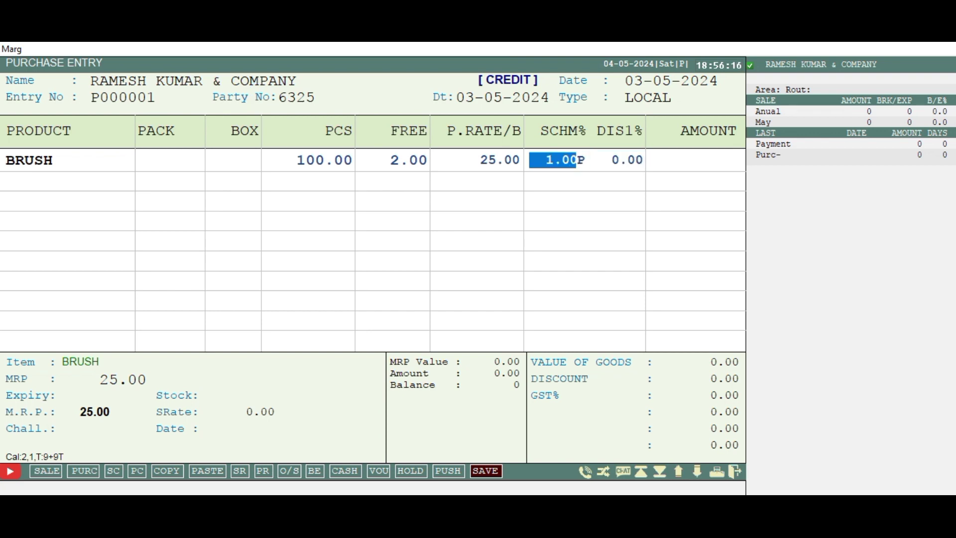
key(Return)
key(Return)
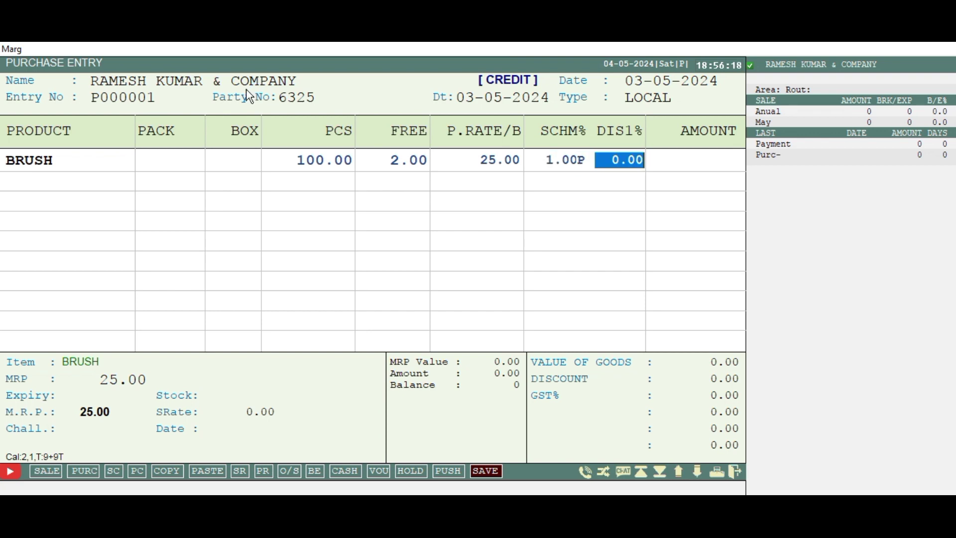
text(1 .)
key(Return)
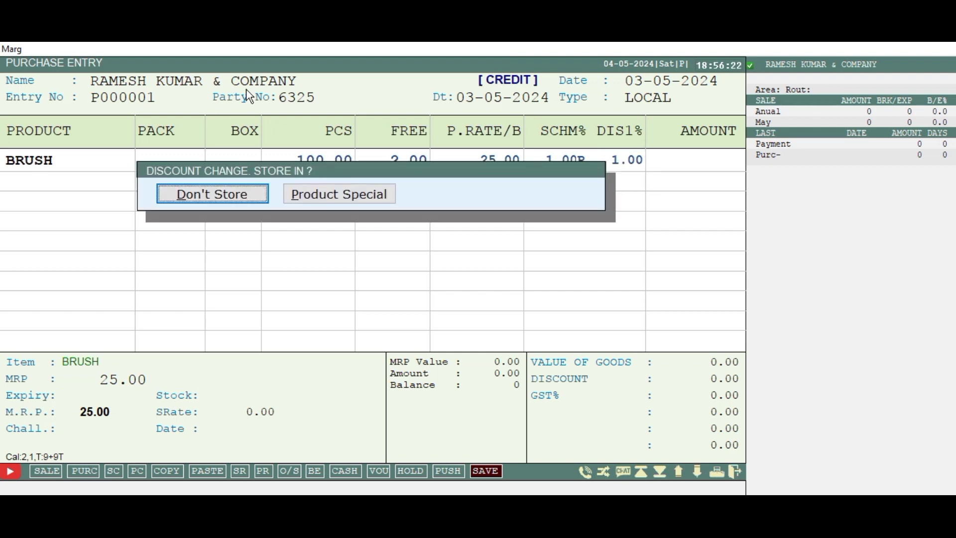
key(Return)
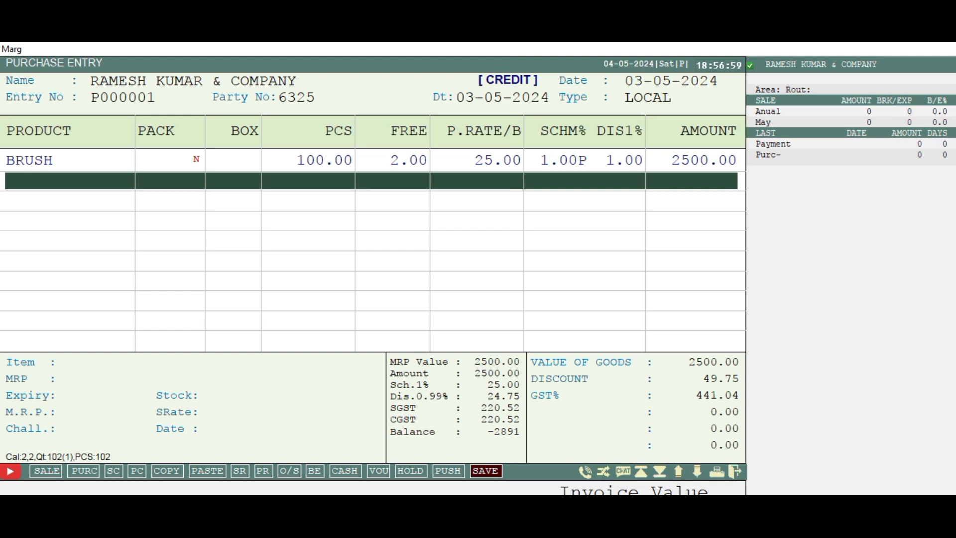
Accept the 49.75 bill discount, review the BRUSH scheme summary, and reach bill levies at 2891.29.
key(Escape)
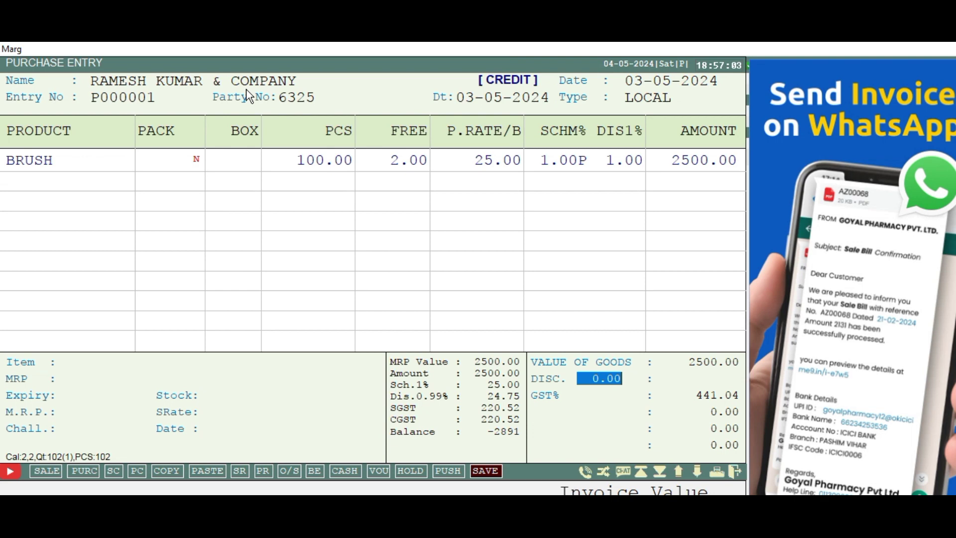
key(Return)
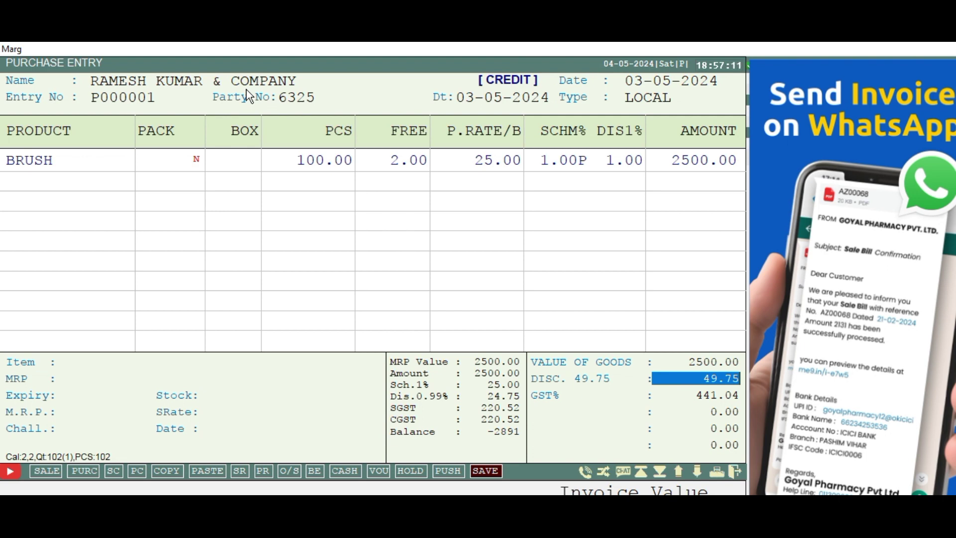
key(Return)
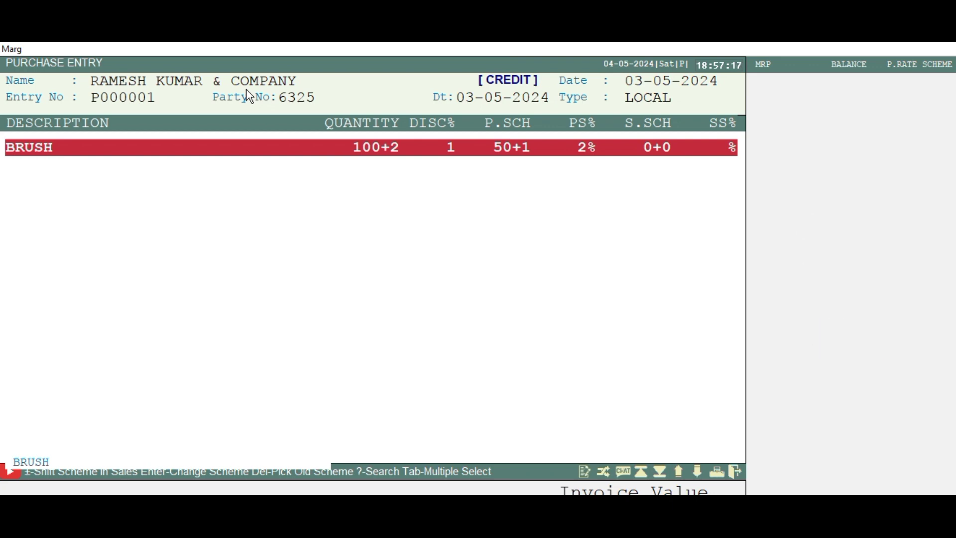
key(Escape)
key(Return)
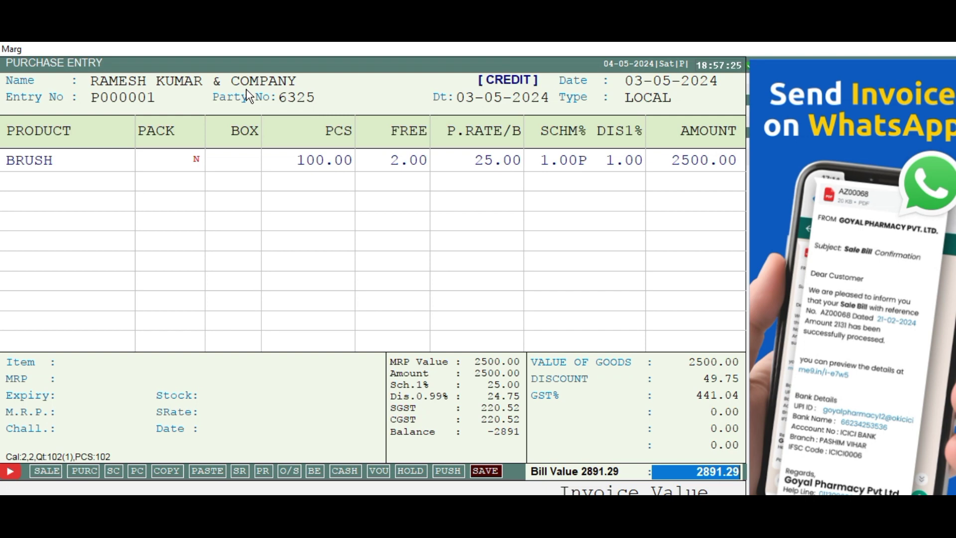
key(Return)
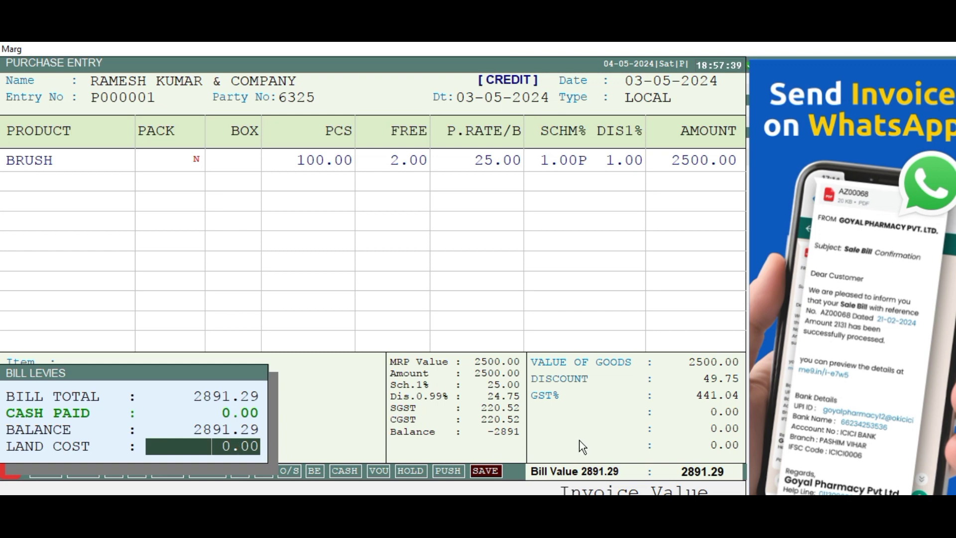
Save the 2891.29 purchase bill by confirming Yes to Save Changes.
key(Return)
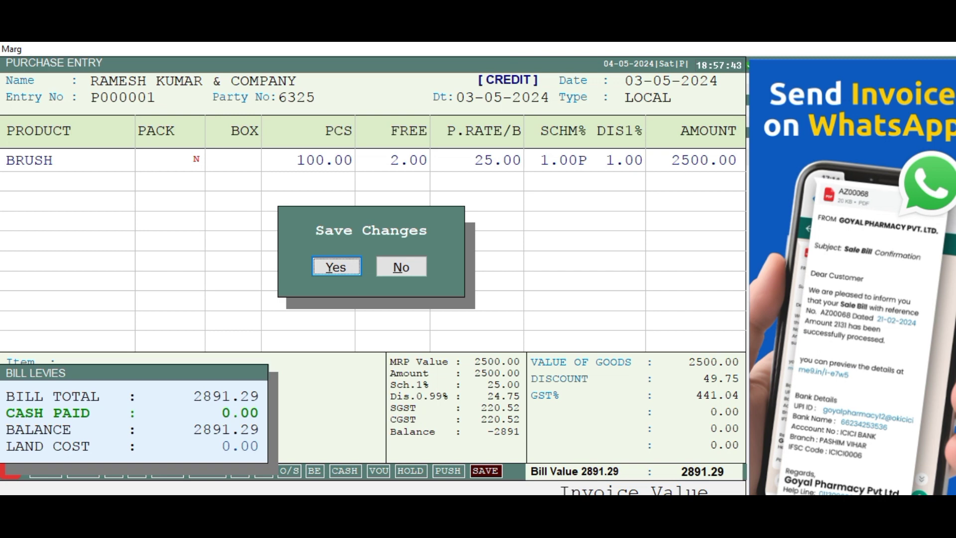
key(Return)
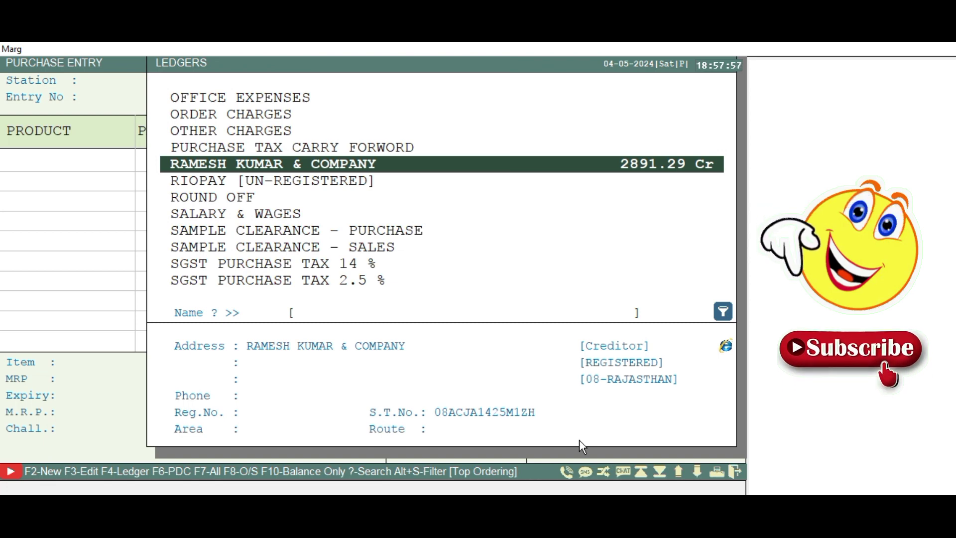
Start a new bill, accept the 03-05-2024 date despite the mismatch warning, and begin a new party ledger.
key(Escape)
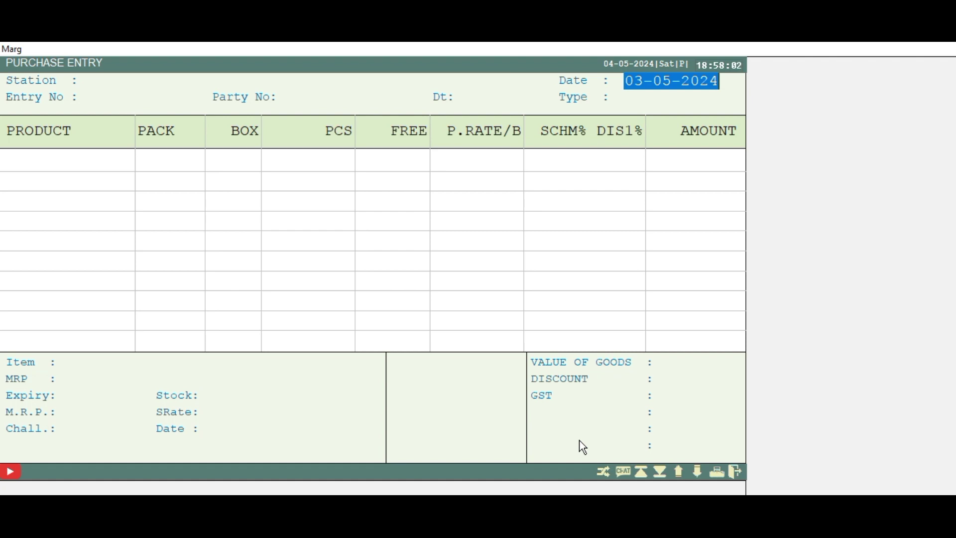
key(Return)
key(Left)
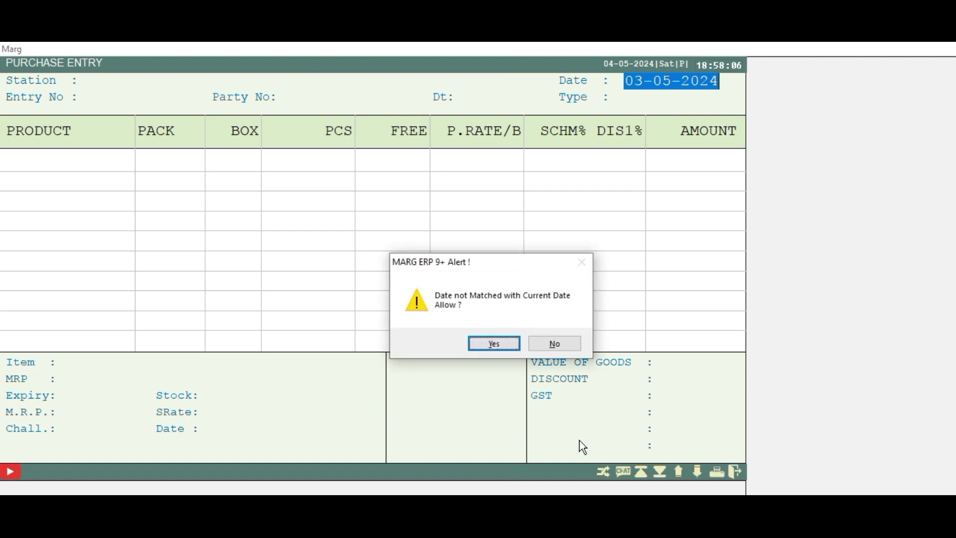
key(Return)
key(Up)
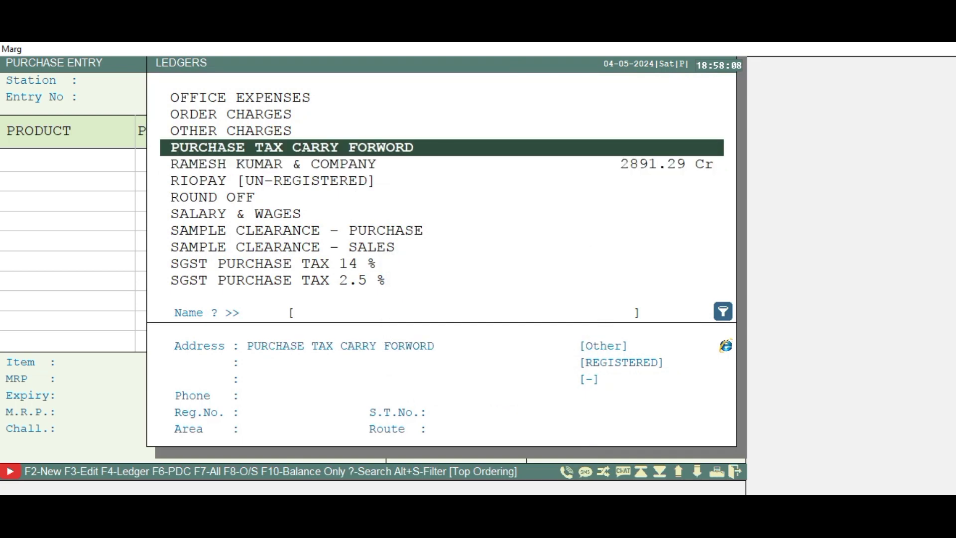
key(Return)
key(Return)
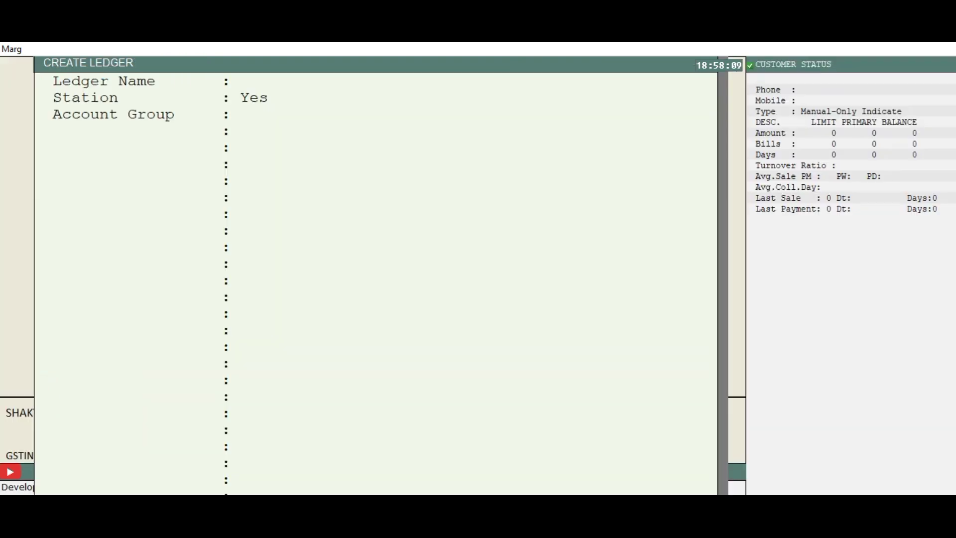
Name the new ledger DINESH & CO with default group and On Account balancing.
text(DI)
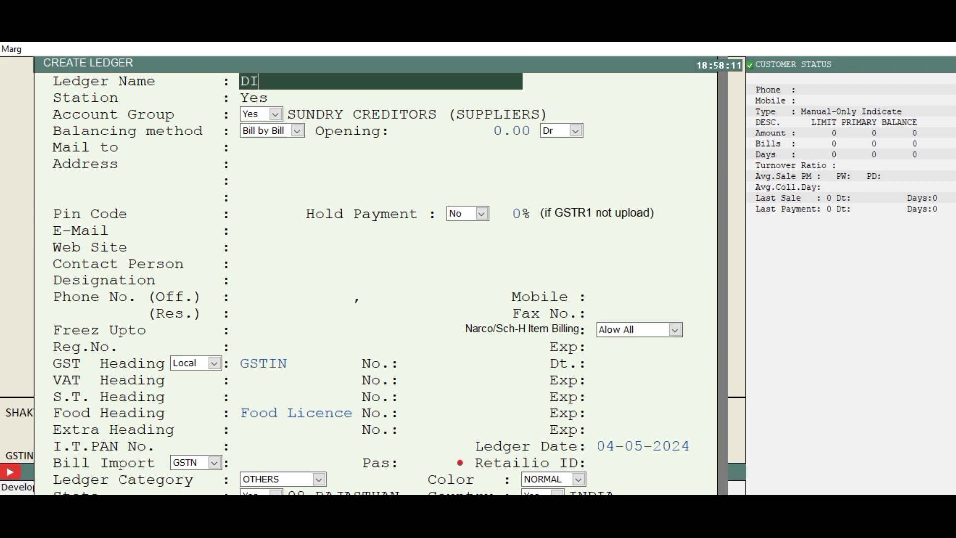
text(NESH & CO)
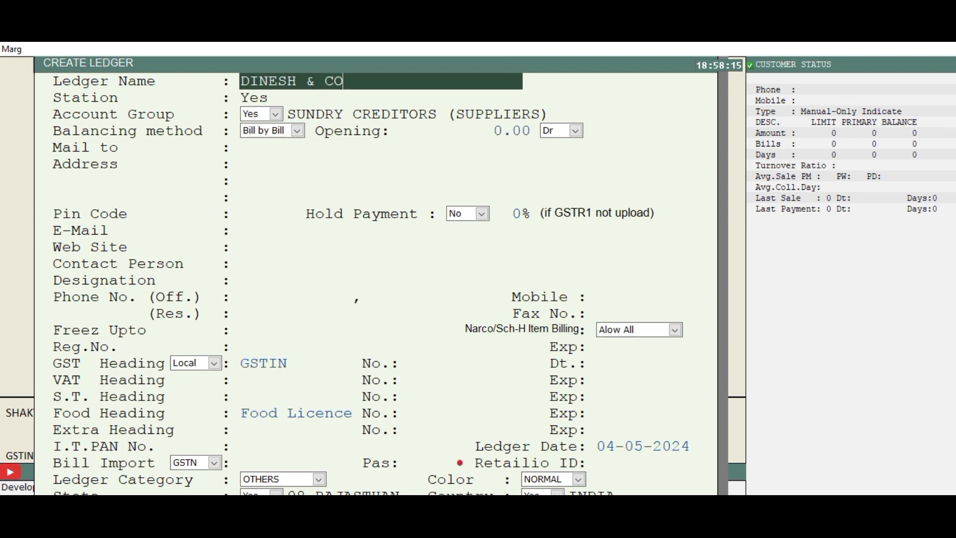
key(Return)
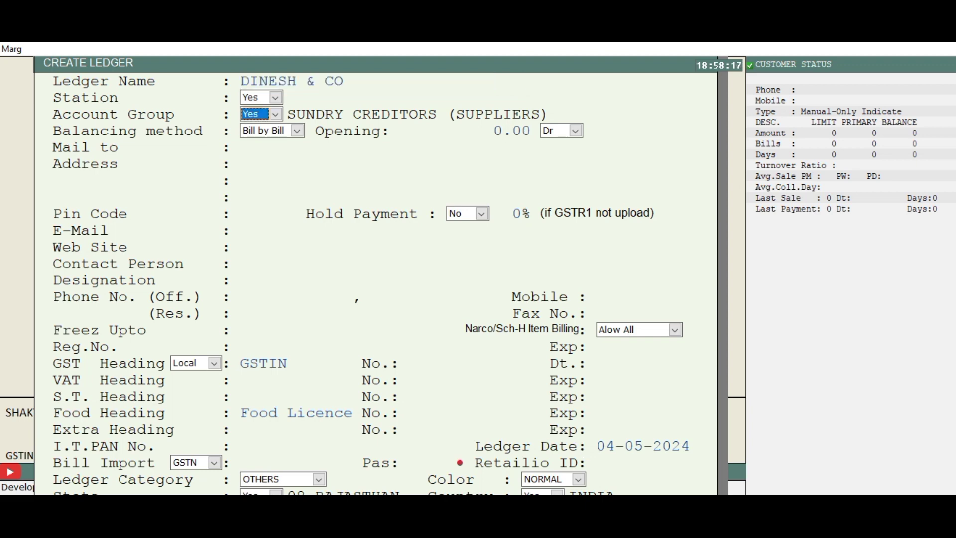
key(Return)
key(Down)
key(Down)
key(Return)
key(Return)
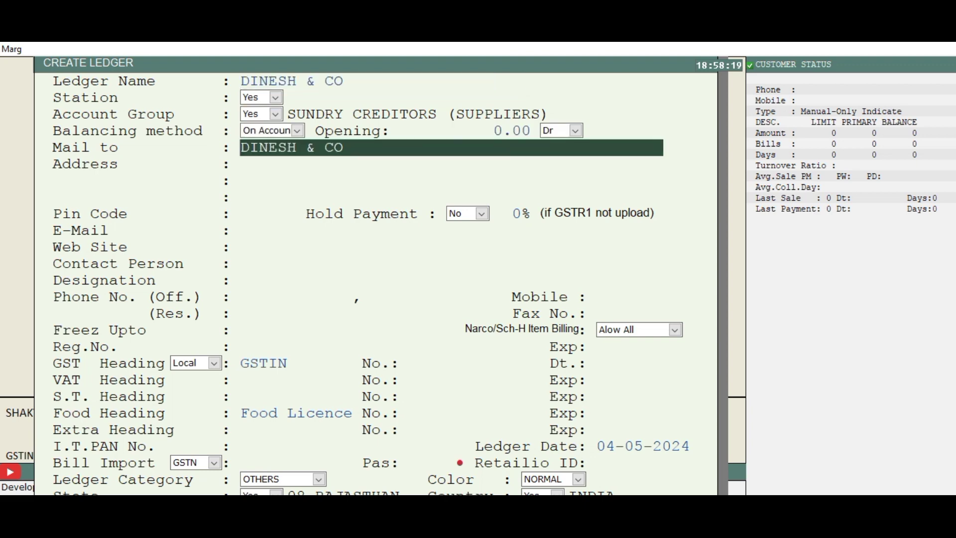
key(Return)
key(Return)
key(Return)
key(Return)
key(Return)
key(Return)
key(Return)
key(Return)
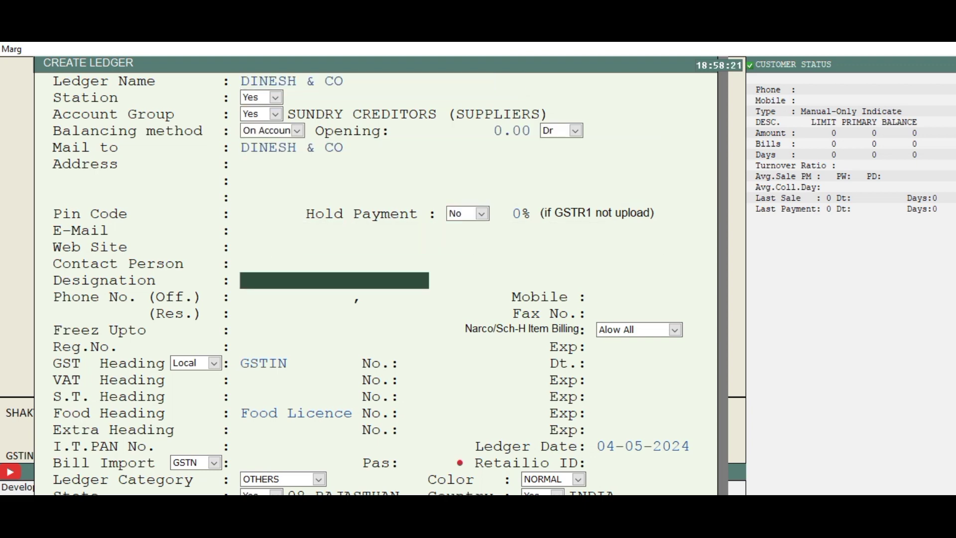
key(Return)
key(Return)
key(Return)
key(Return)
key(Return)
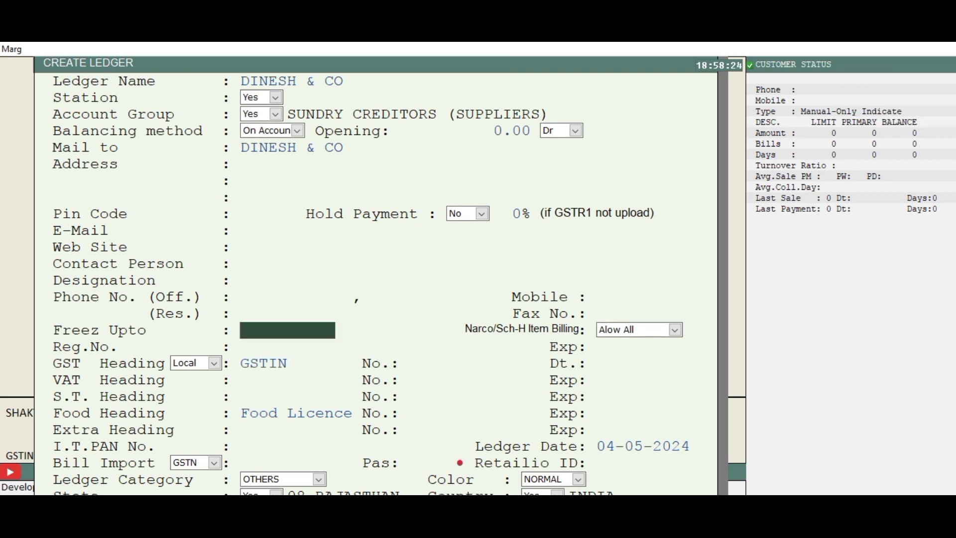
key(Return)
key(Return)
key(Return)
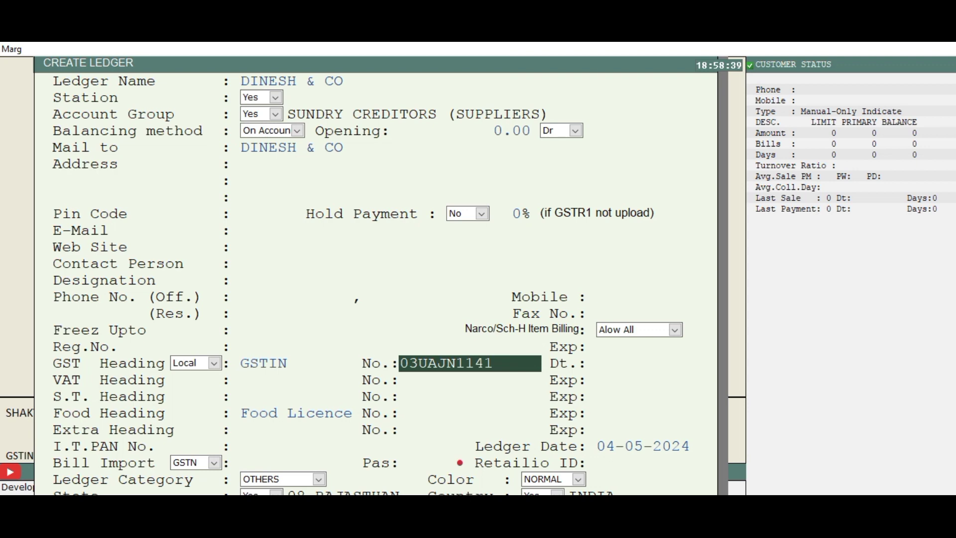
Enter the supplier's GSTIN, allow it past the warning, and save the ledger.
key(Return)
key(Left)
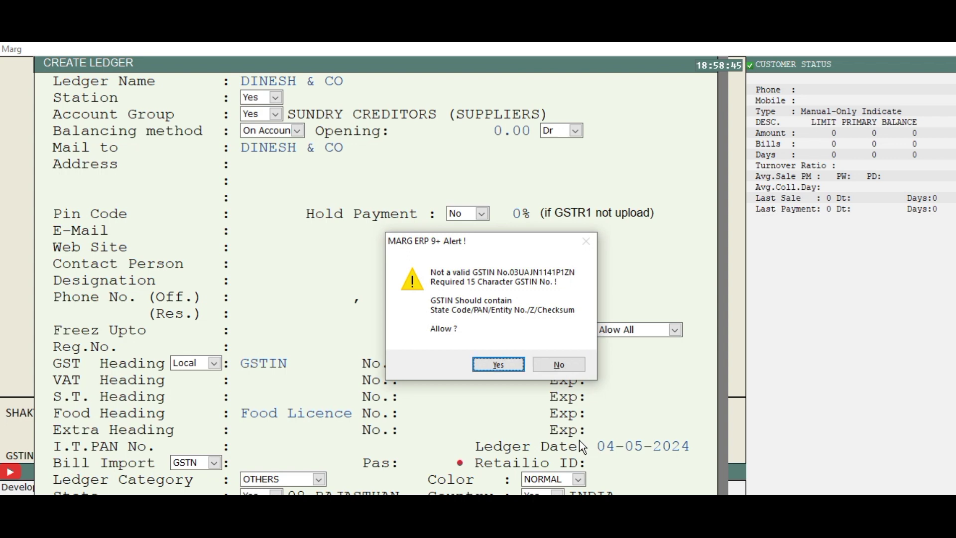
key(Return)
key(Return)
key(Return)
key(Return)
key(Return)
key(Return)
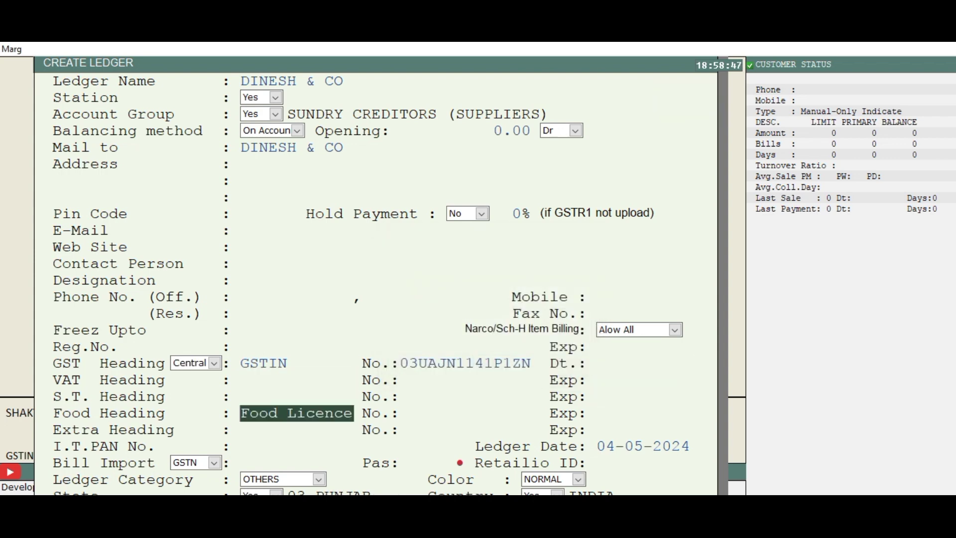
key(Return)
key(Return)
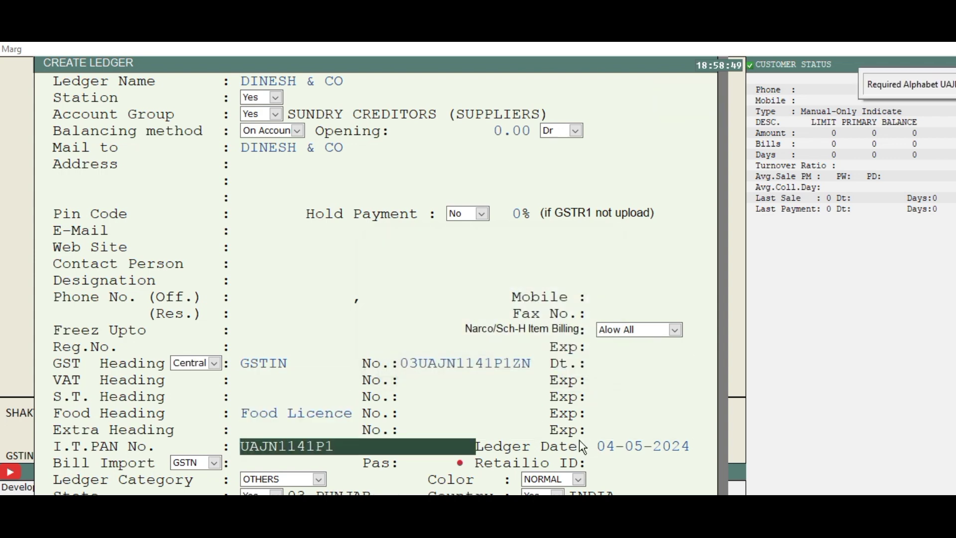
key(Page_Down)
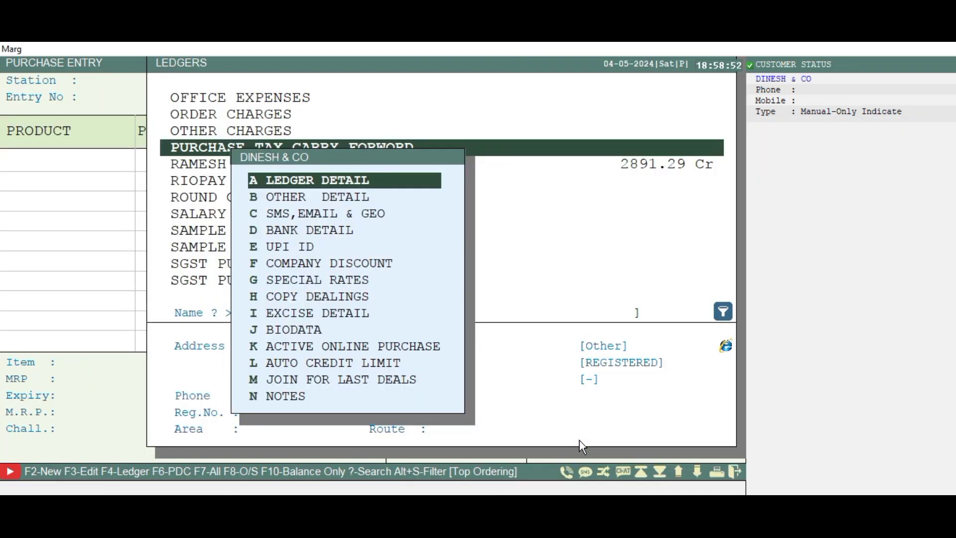
Choose DINESH & CO as party, enter the supplier's bill number, accept Credit and central tax, and add BRUSH.
key(Escape)
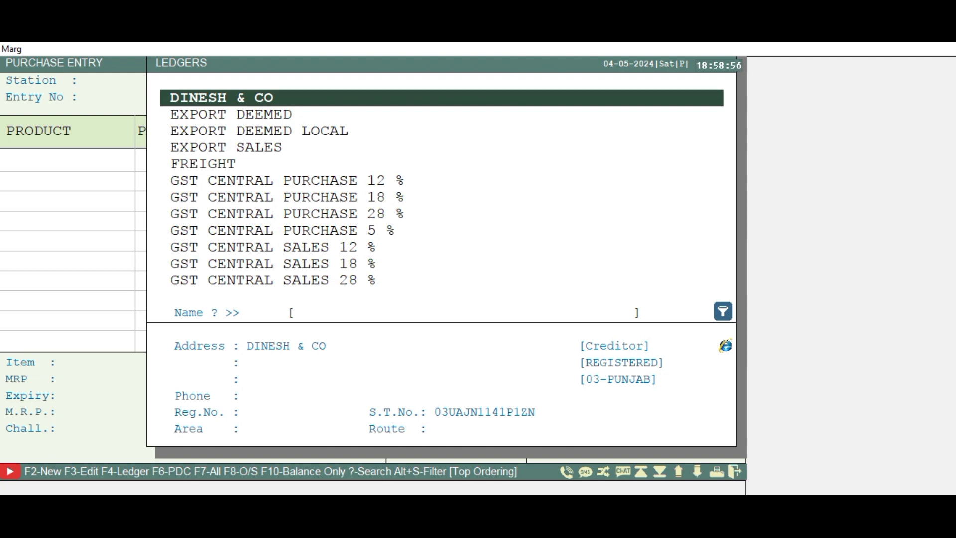
key(Return)
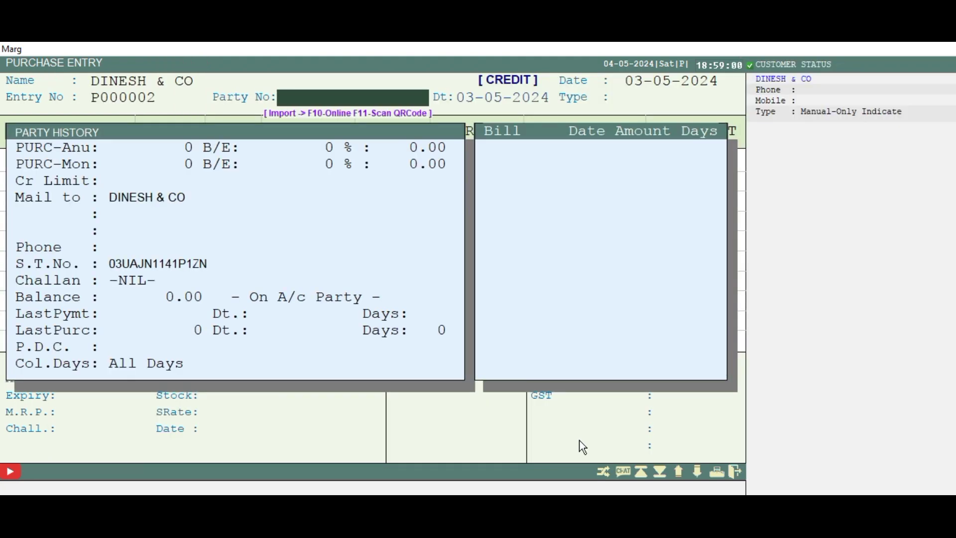
text(3263)
key(Return)
key(Return)
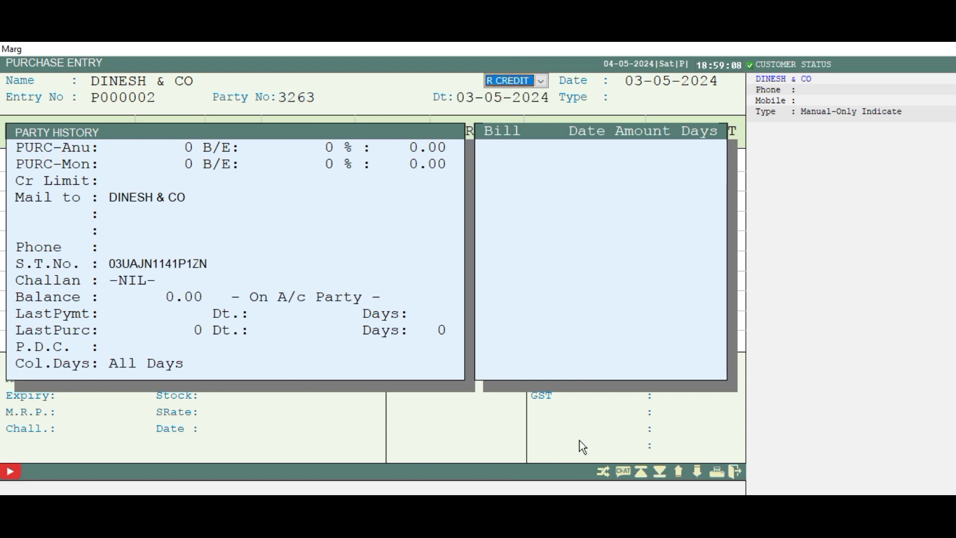
key(Return)
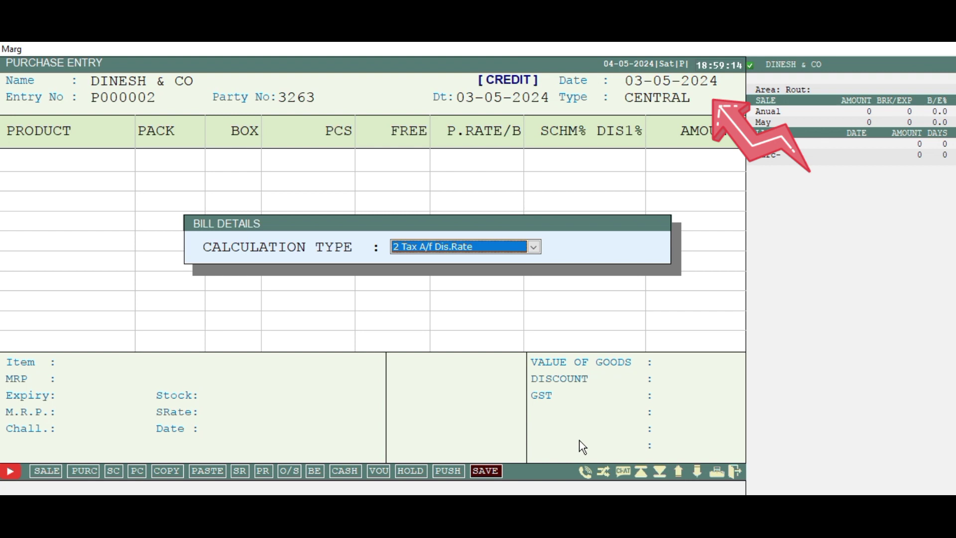
key(Return)
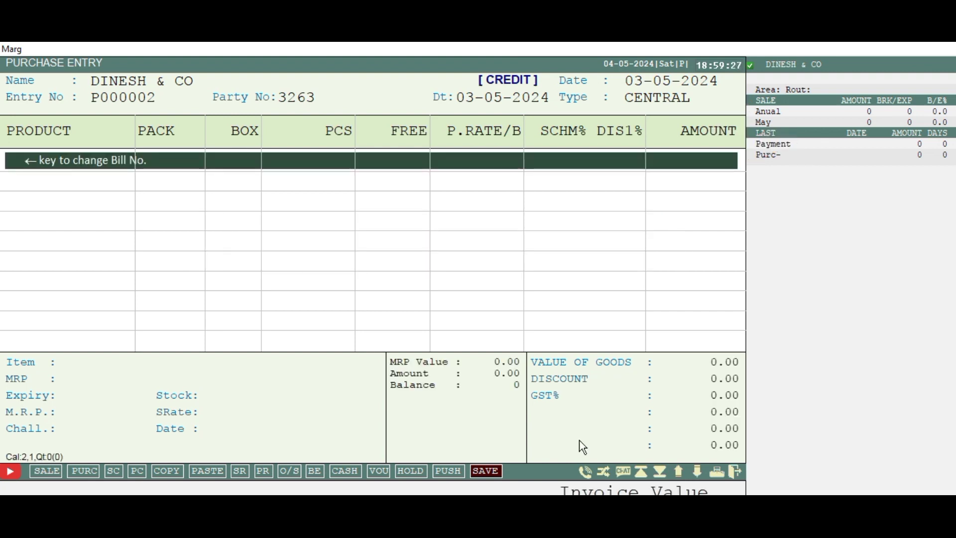
key(Return)
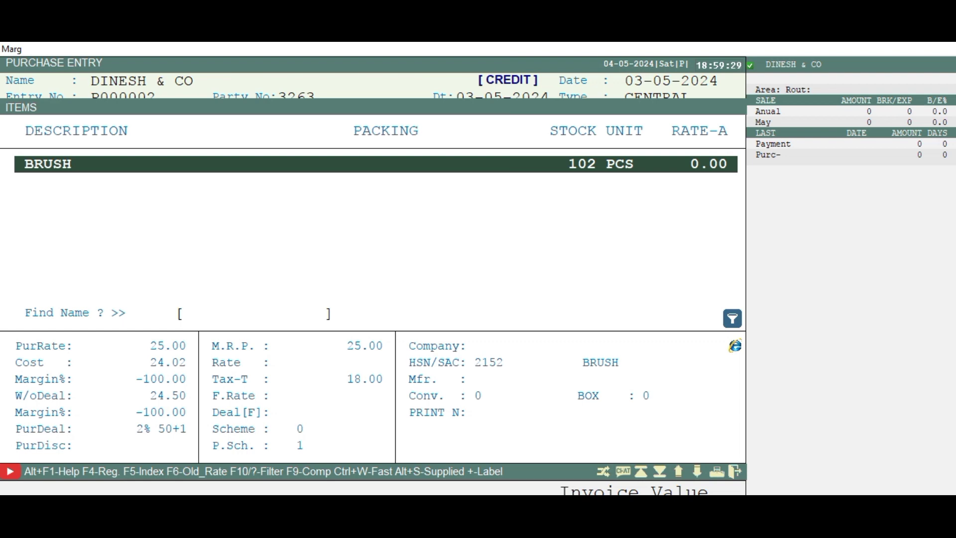
key(Return)
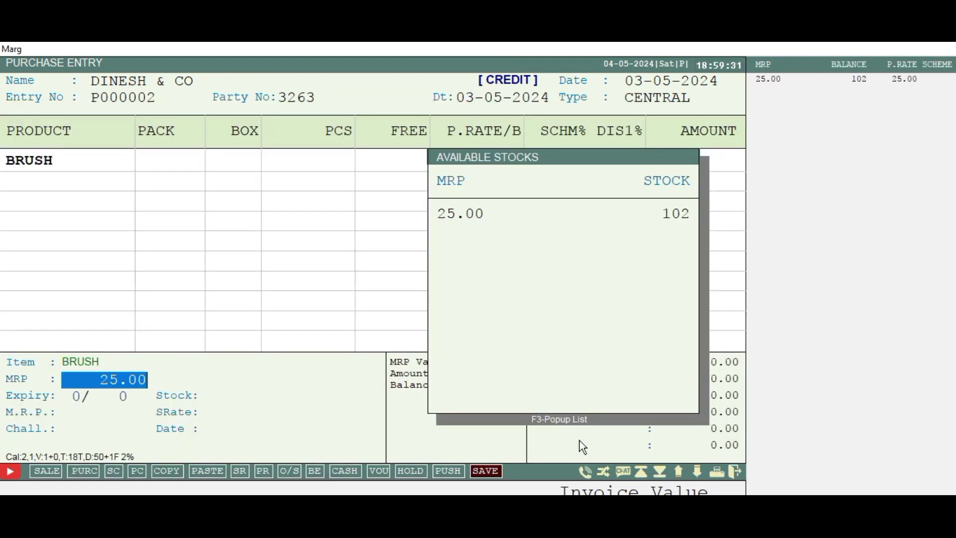
Set the BRUSH line's MRP to 30.00 and quantity to 50 pieces.
text(30 .)
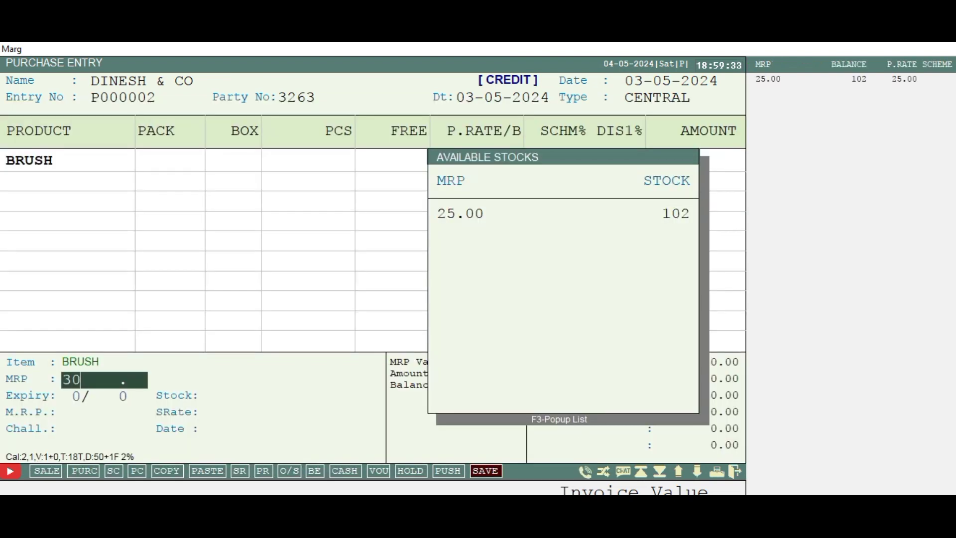
key(Return)
key(Return)
key(Return)
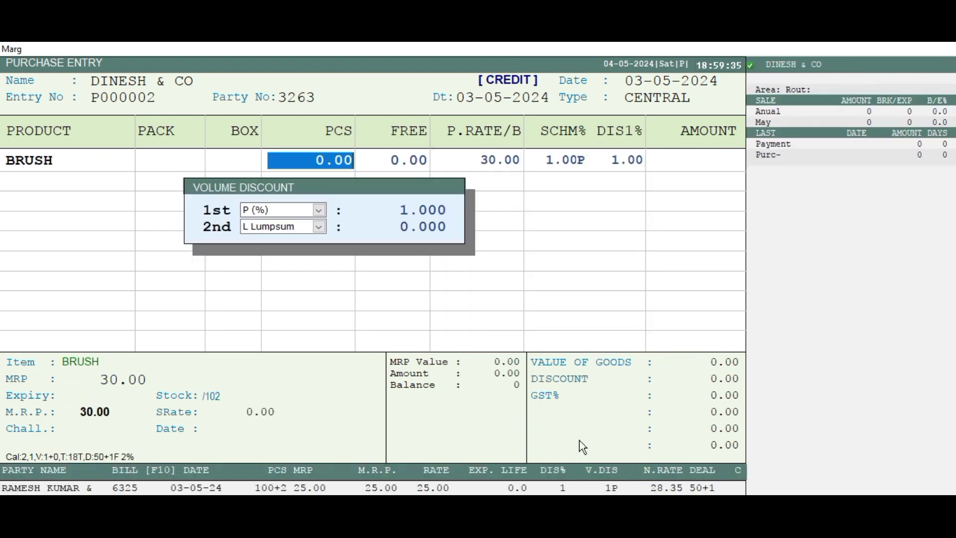
text(50)
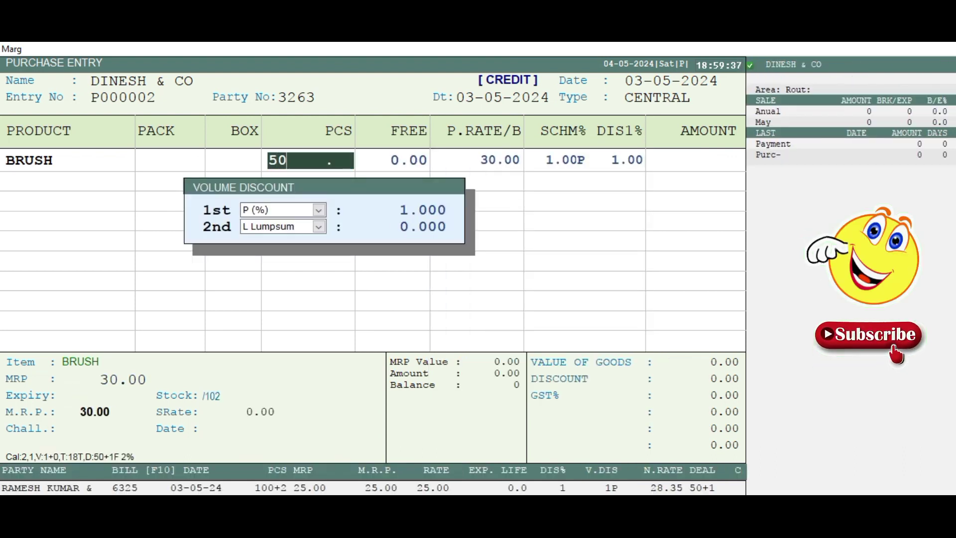
key(Return)
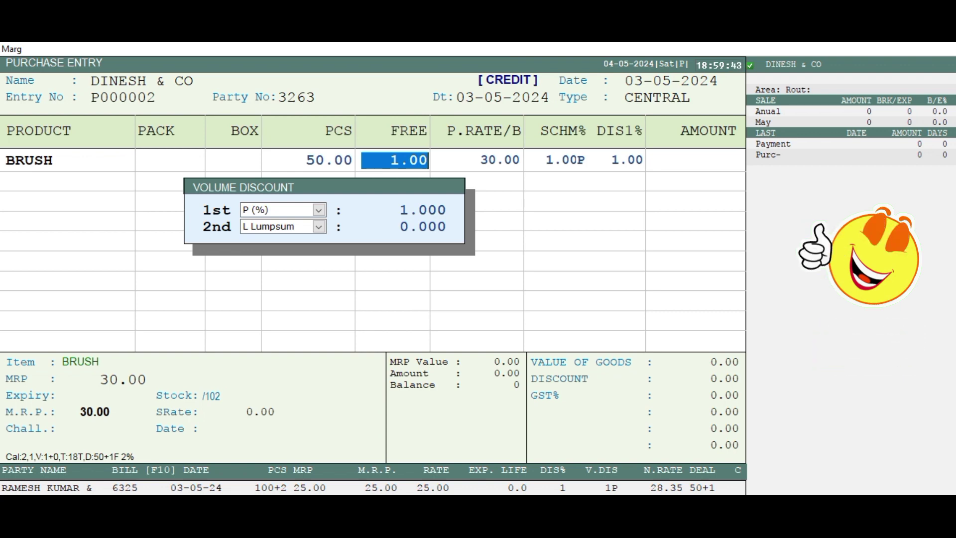
key(Left)
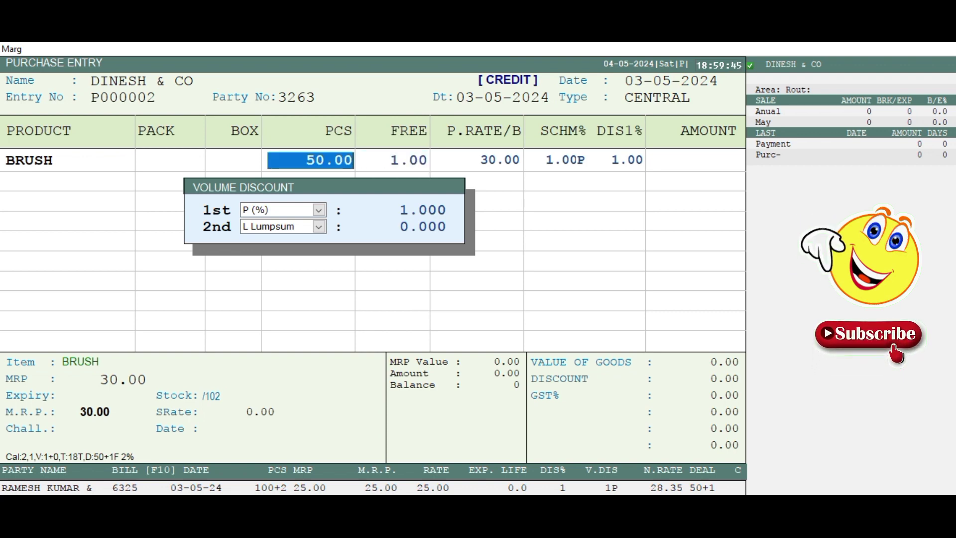
text(200 .)
key(Return)
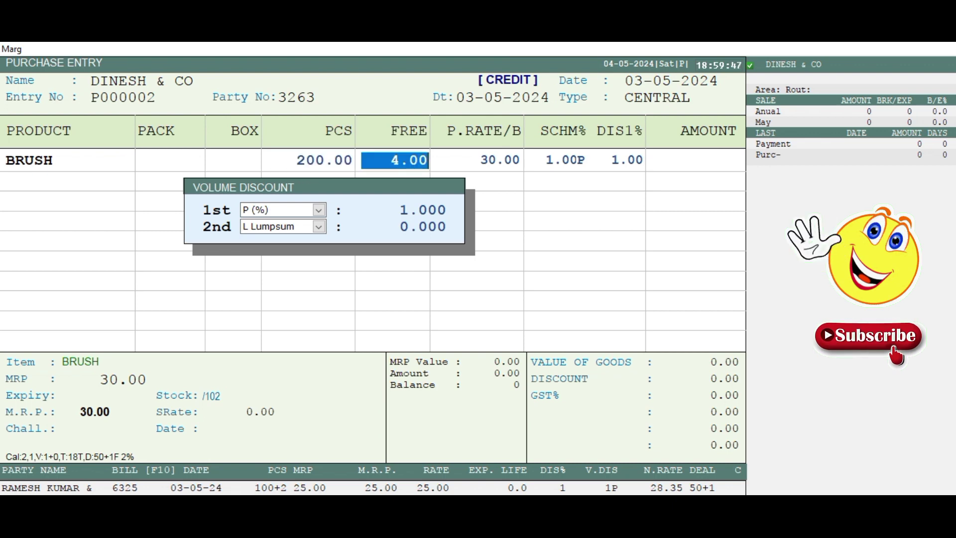
key(Left)
text(50)
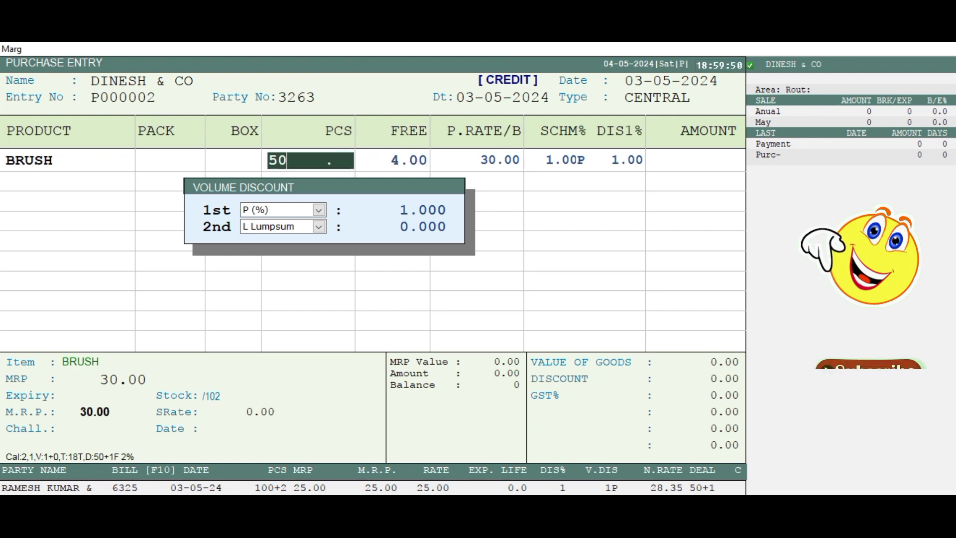
key(Return)
key(Return)
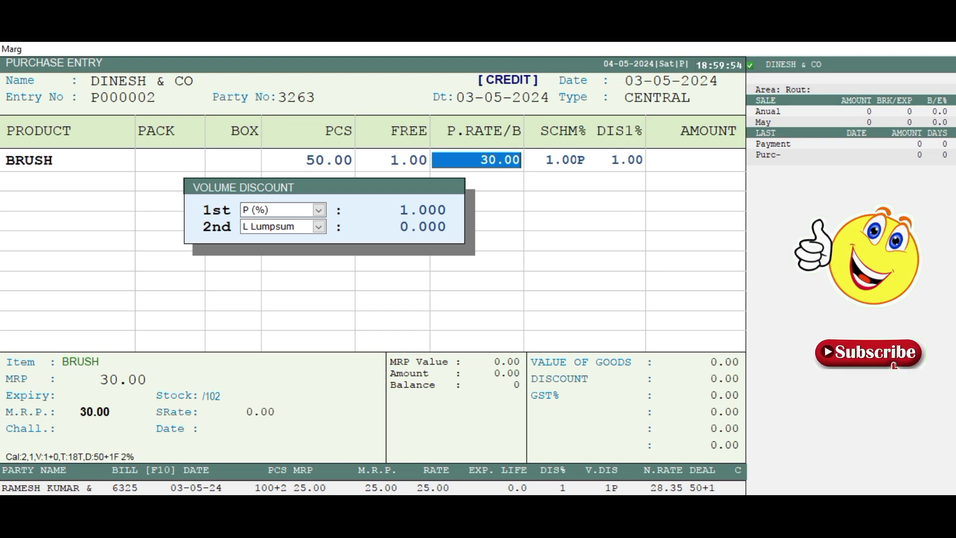
Set the BRUSH purchase rate to 60.00 and open its volume discount options.
text(60 .)
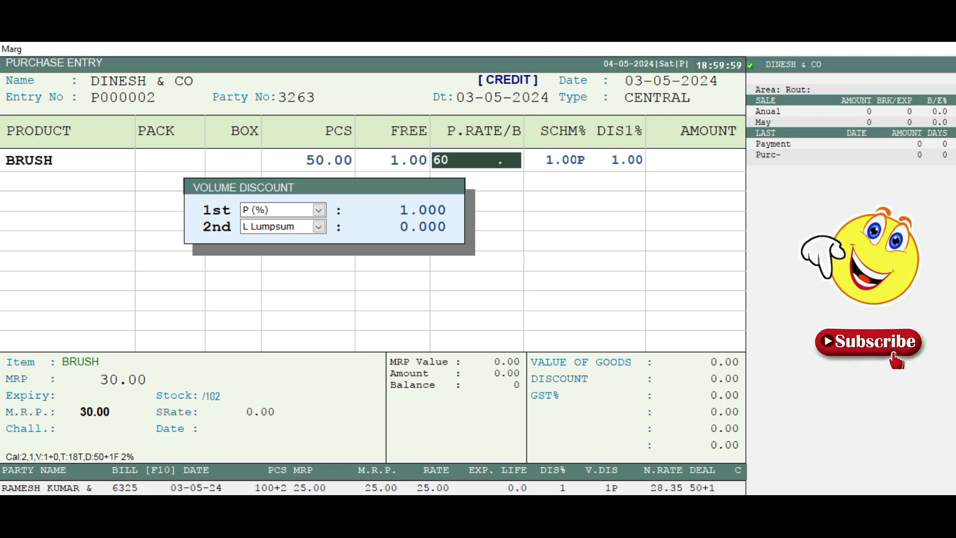
key(Return)
key(Return)
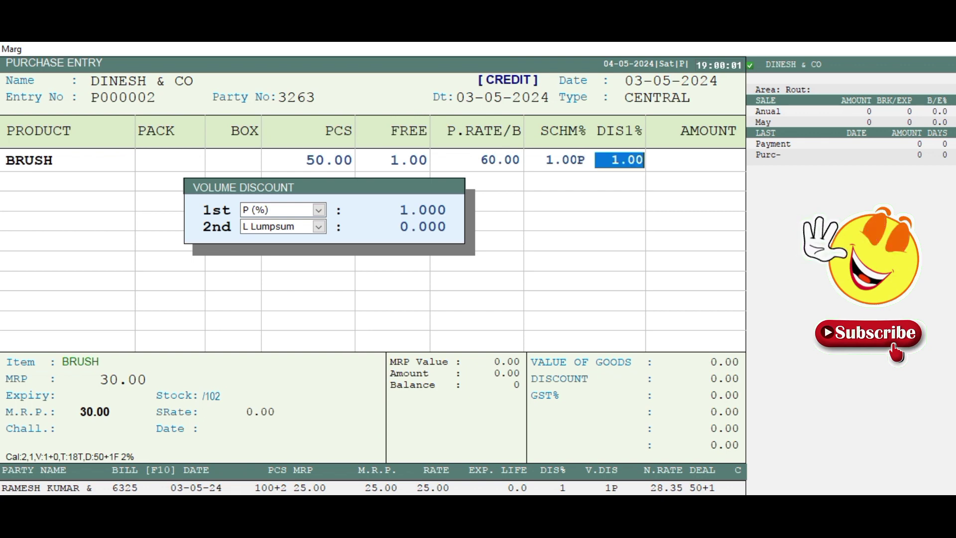
key(Return)
key(Return)
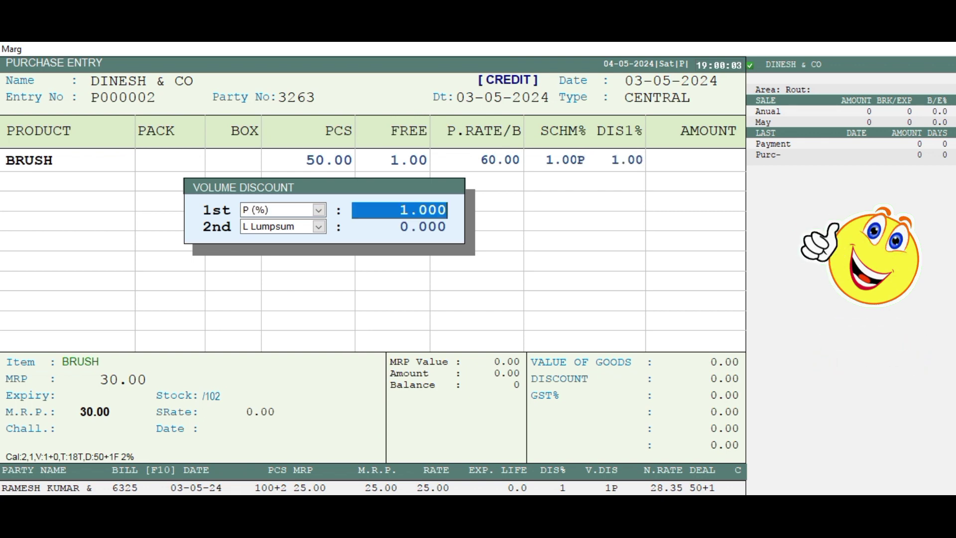
key(Return)
key(Return)
key(Return)
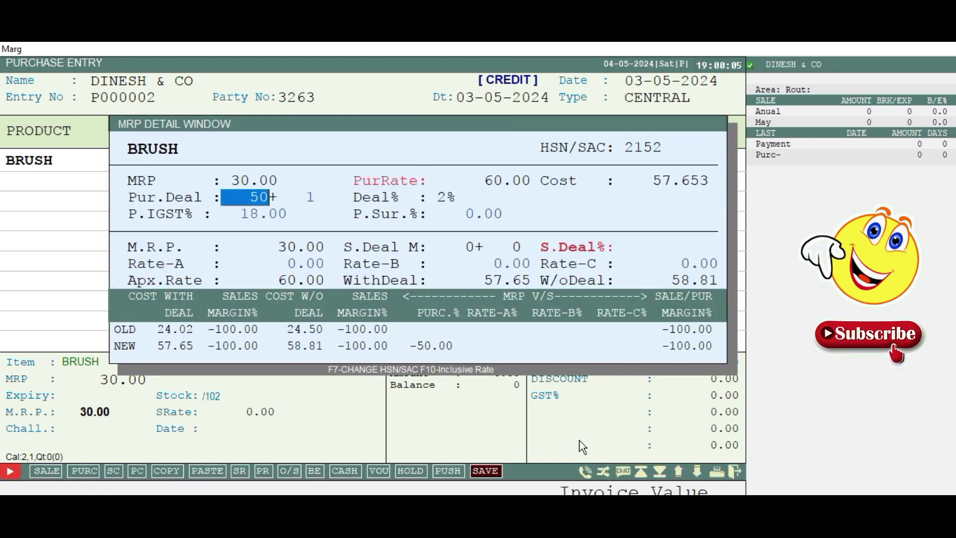
Commit the BRUSH line at 3000.00 with 59.70 discount and 529.25 IGST.
key(Return)
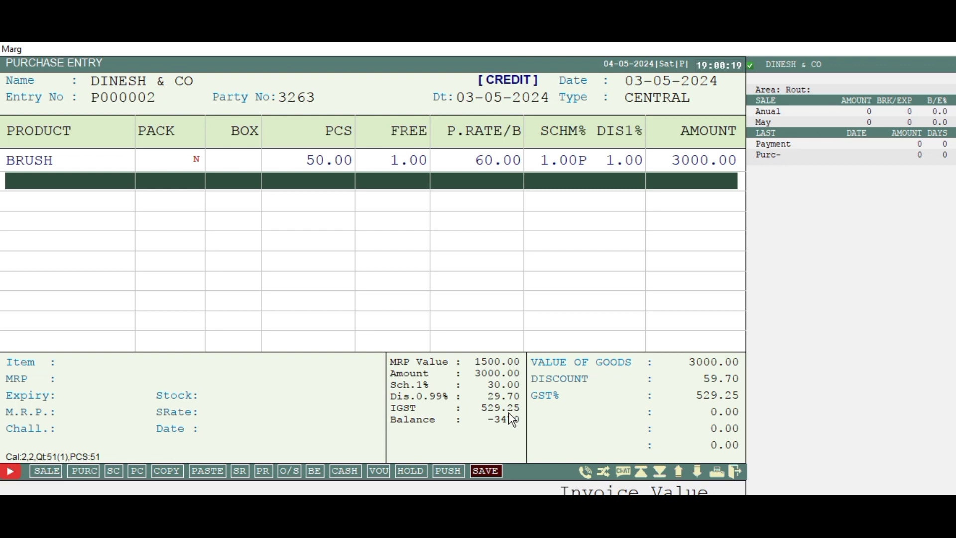
Change the bill discount from 59.7 to 60.00 and open the BRUSH scheme list.
key(Escape)
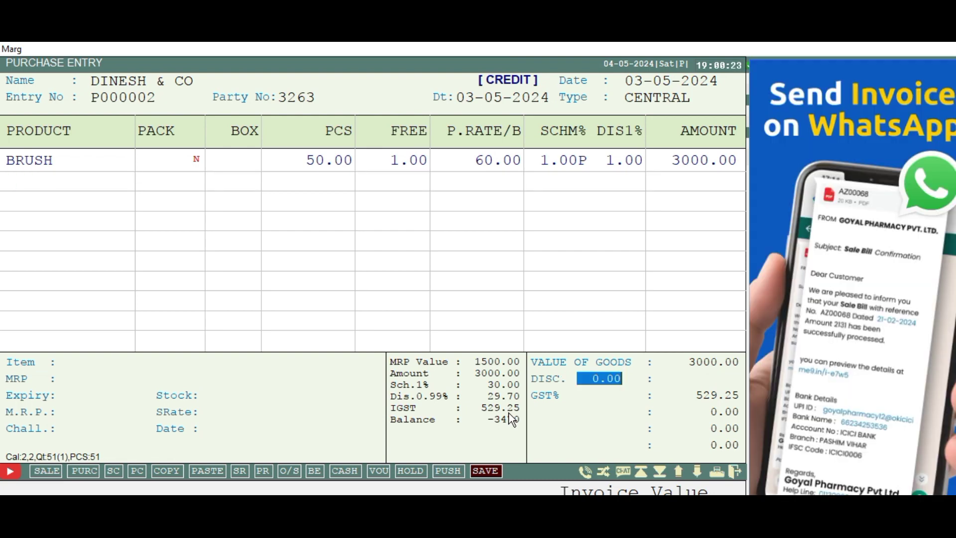
text(59.7)
key(Return)
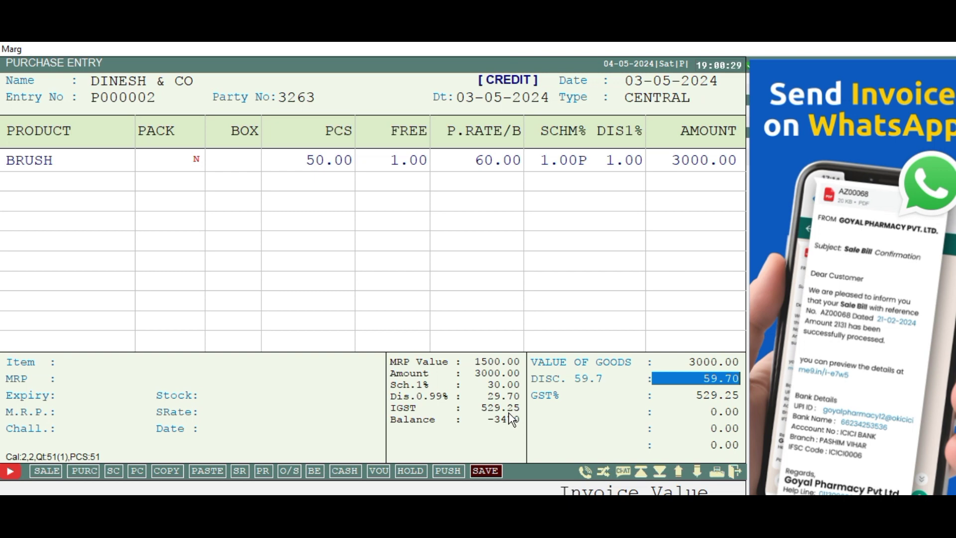
text(60)
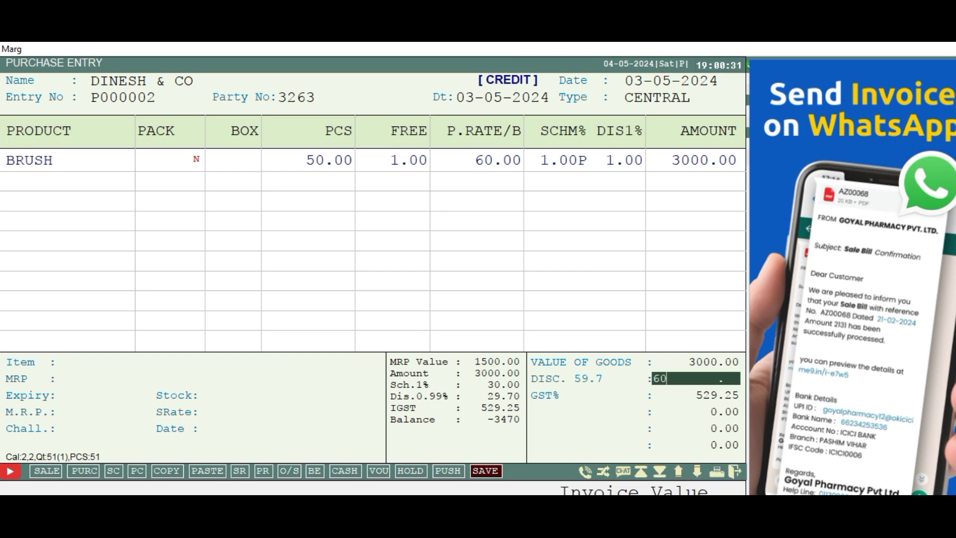
key(Return)
key(ctrl+w)
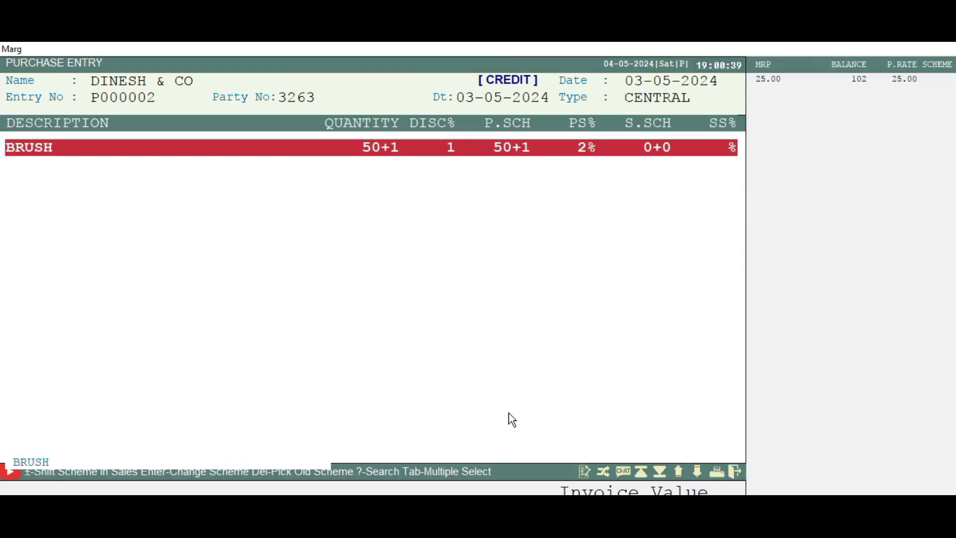
Review the Tax Summary showing 2940.00 taxable and 529.20 IGST, then return to the check prompt.
key(Escape)
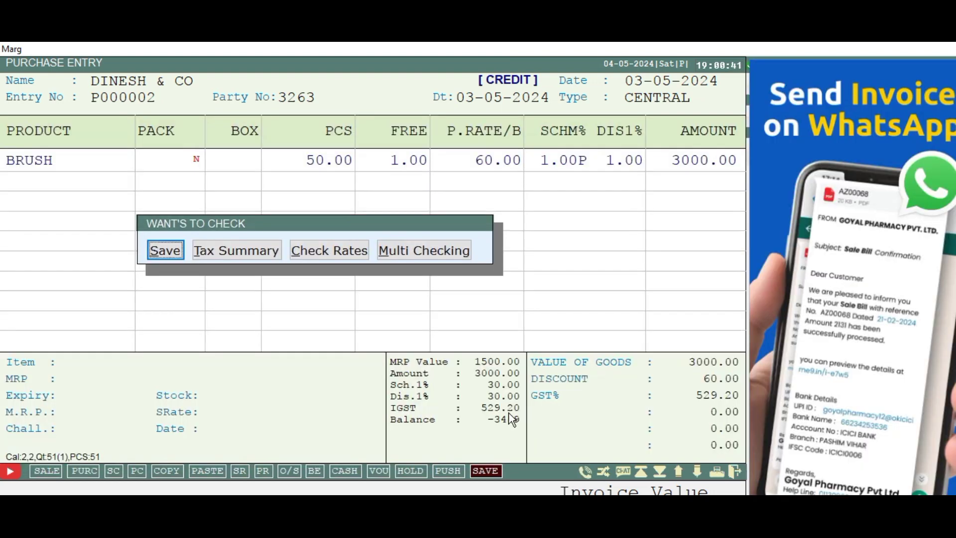
key(Right)
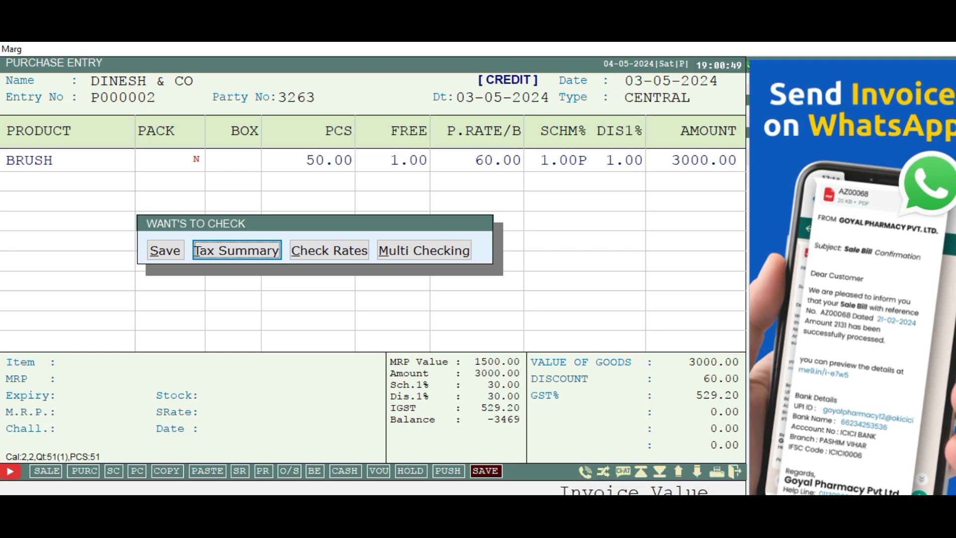
key(Return)
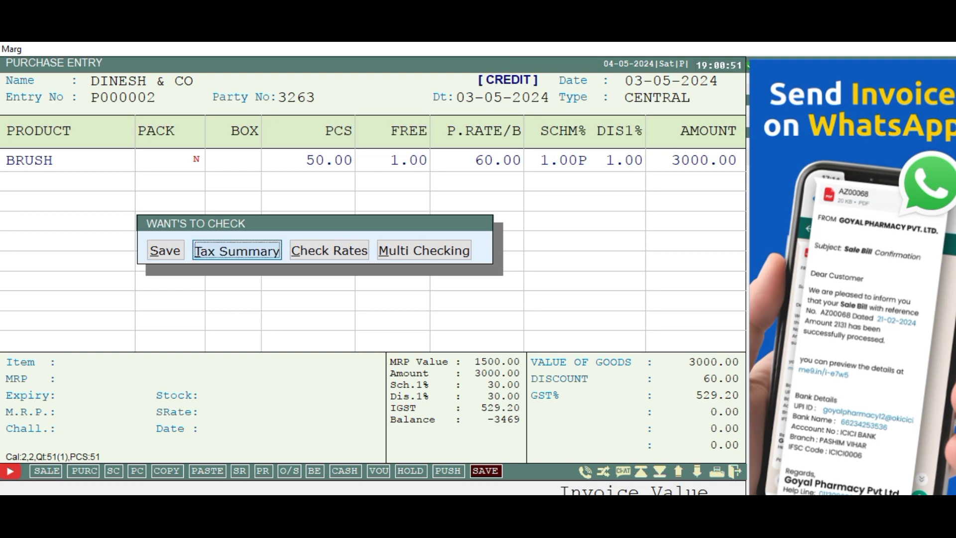
key(Up)
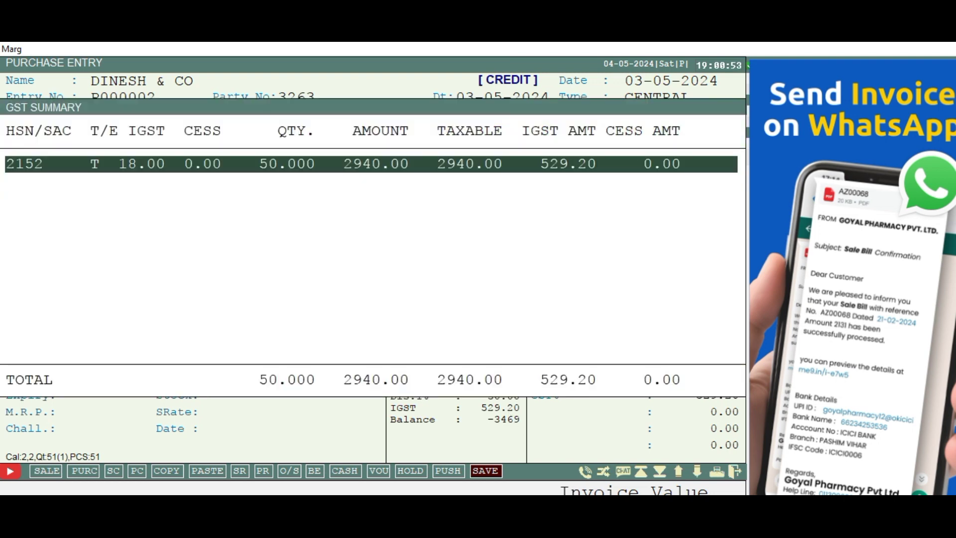
key(Down)
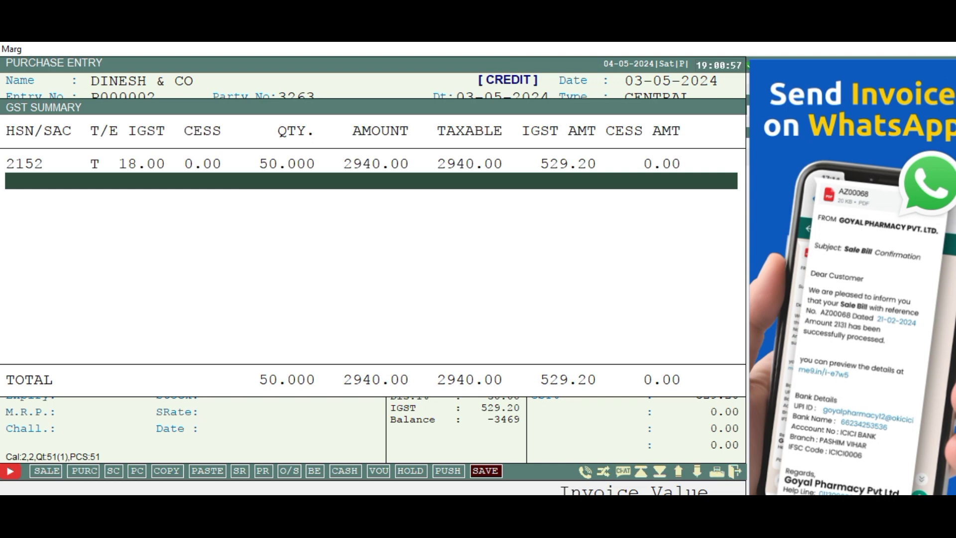
key(Escape)
key(Left)
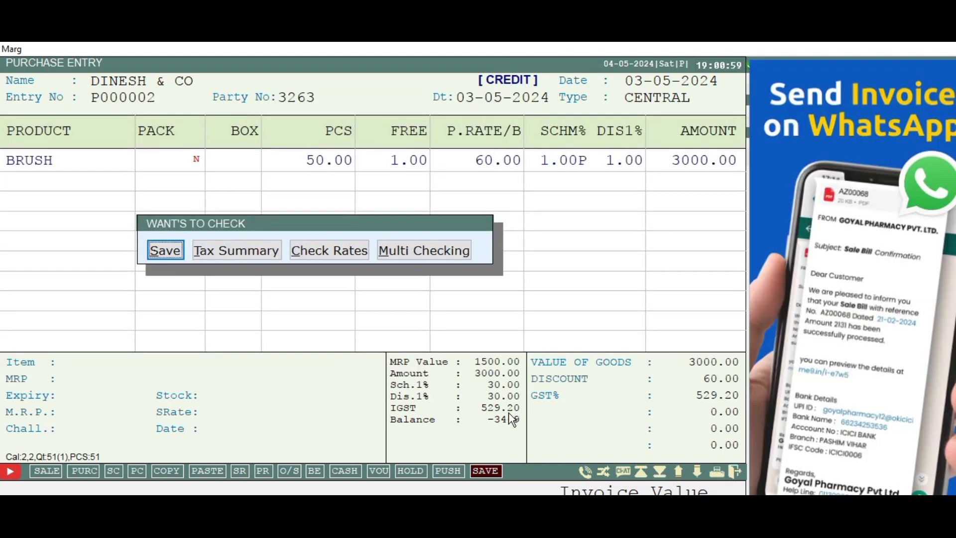
key(Right)
key(Right)
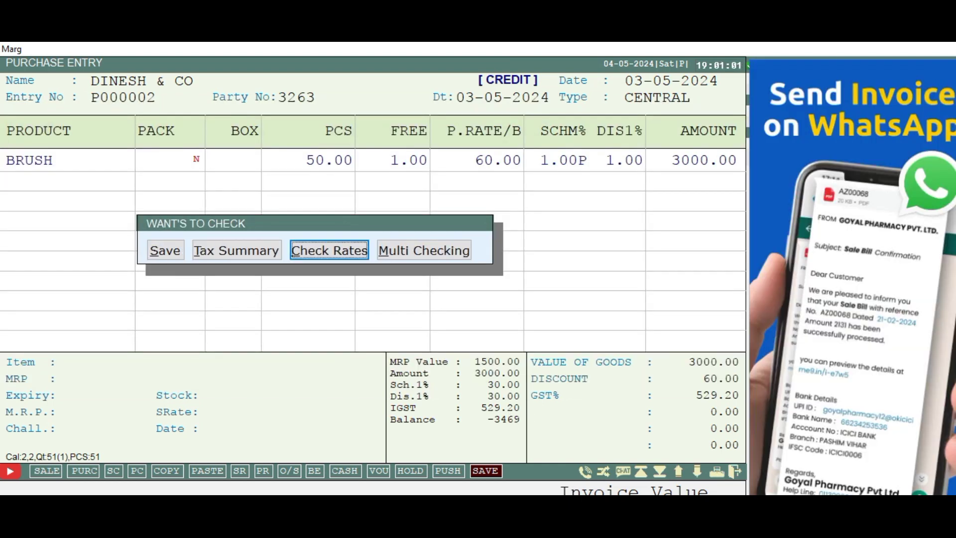
Check the BRUSH rates and the multi-checking grid, then exit without changes.
key(Return)
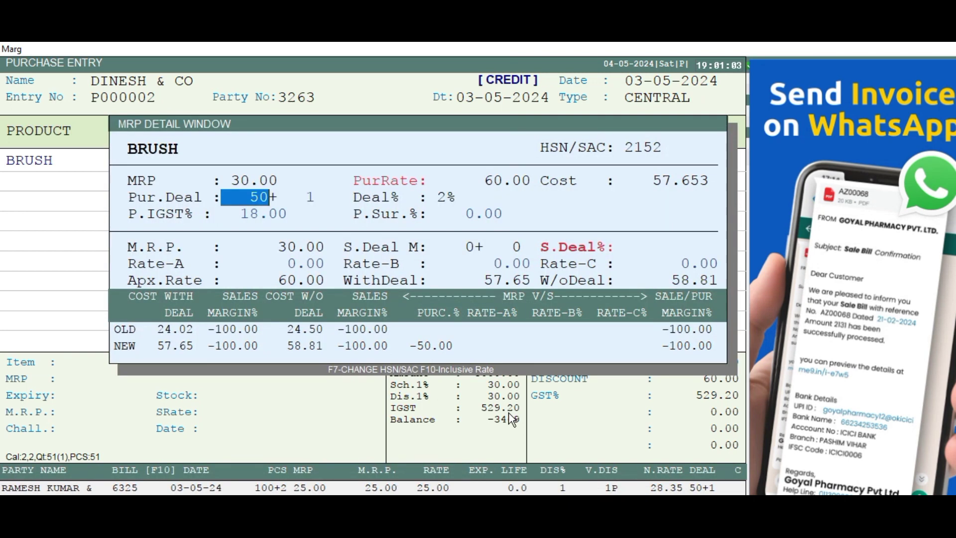
key(Escape)
key(Right)
key(Right)
key(Right)
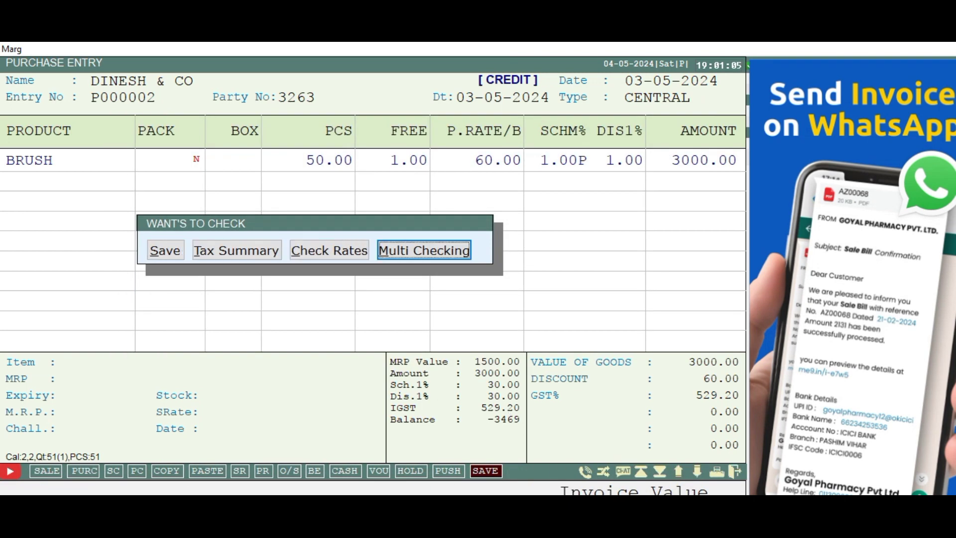
key(Return)
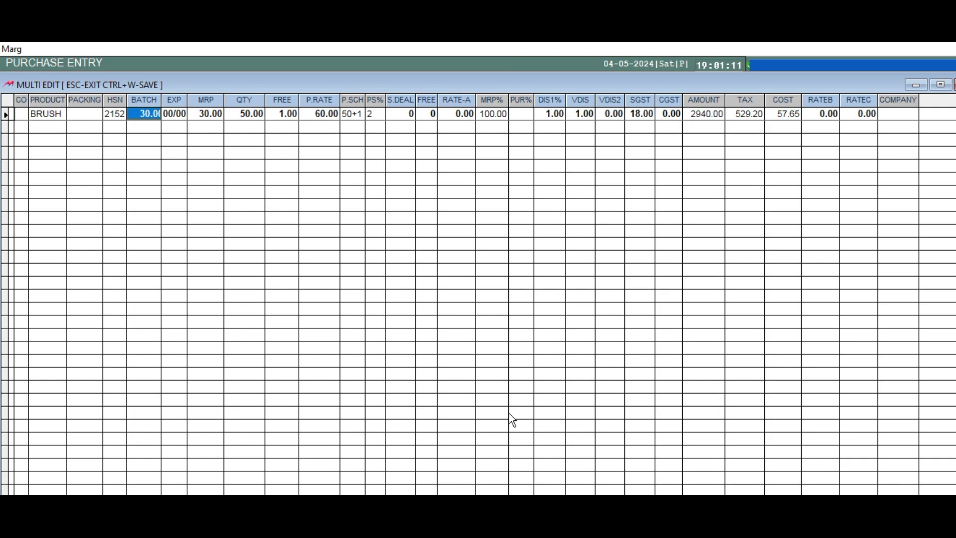
key(Escape)
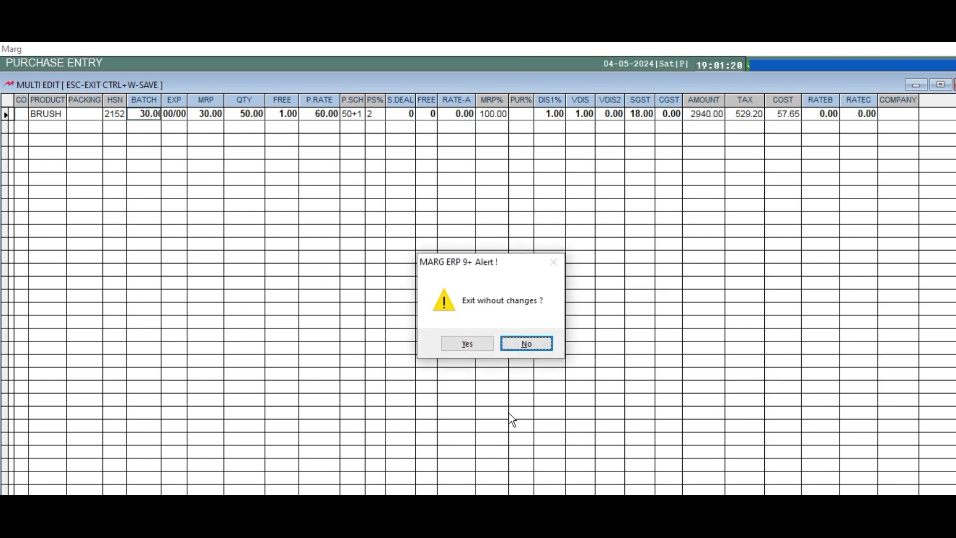
key(Left)
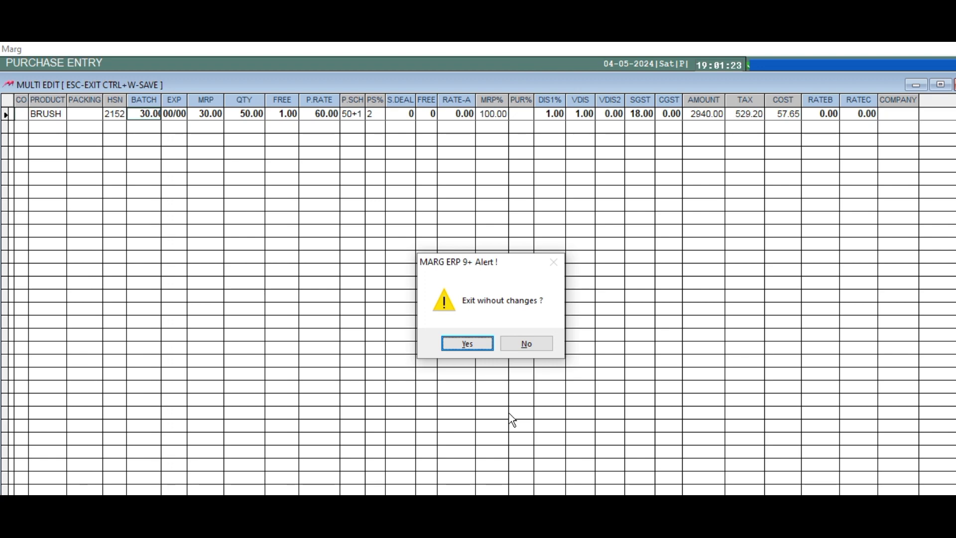
key(Return)
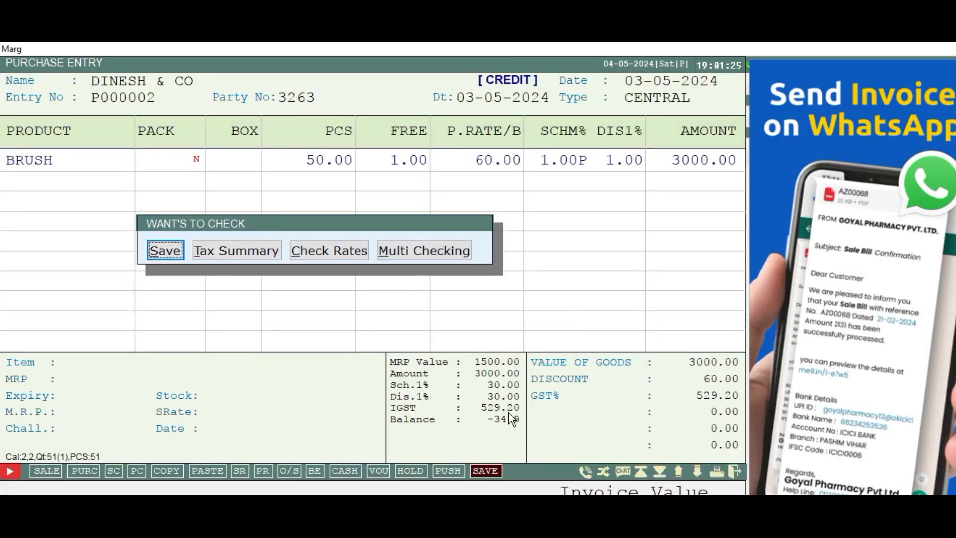
Save the DINESH & CO bill with 3469.20 levies and return to the main menu.
key(Return)
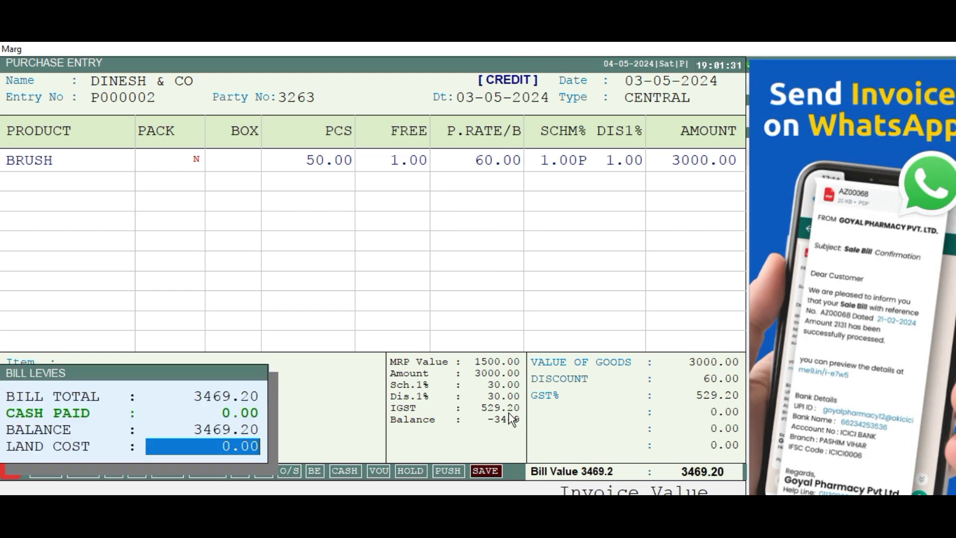
key(Return)
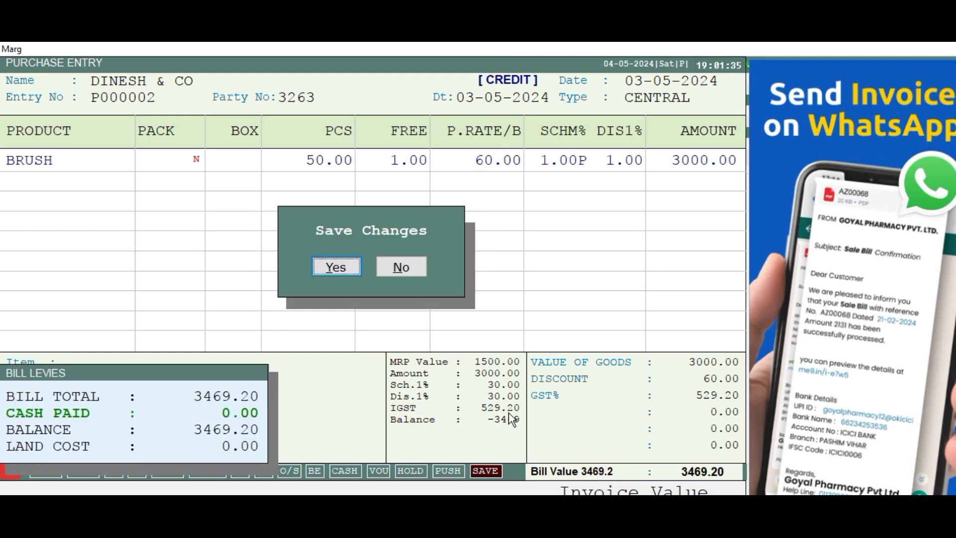
key(Return)
key(Escape)
key(Escape)
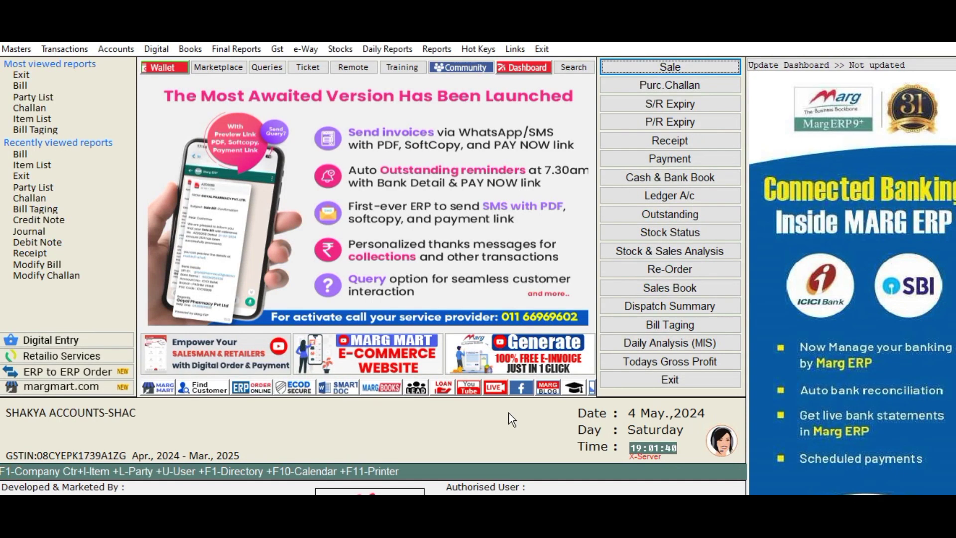
key(ctrl+l)
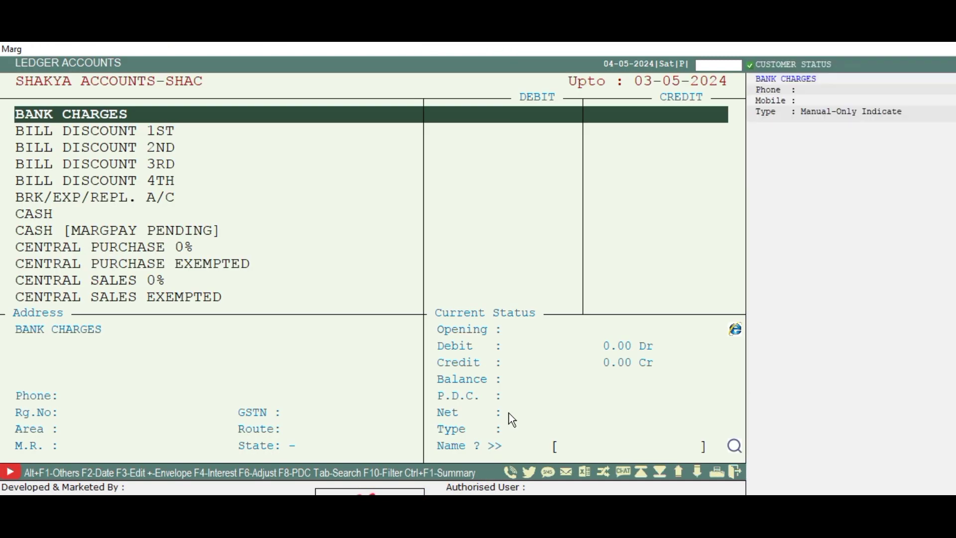
text(DI)
key(Return)
key(Return)
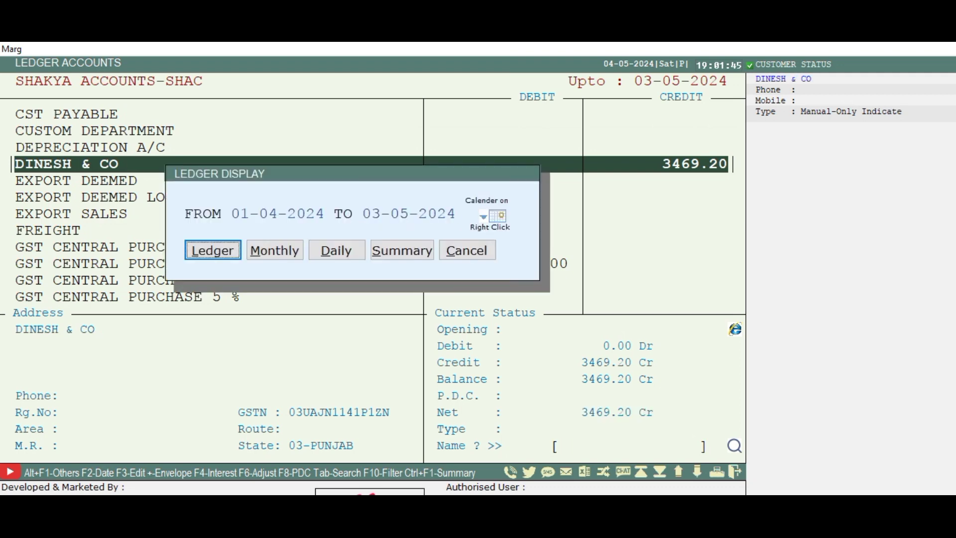
key(Return)
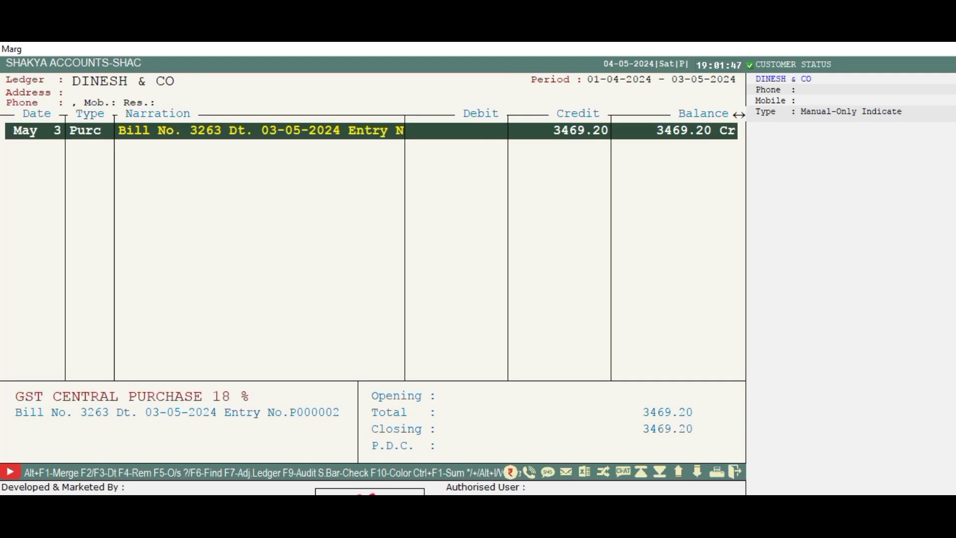
key(Return)
key(Escape)
key(Escape)
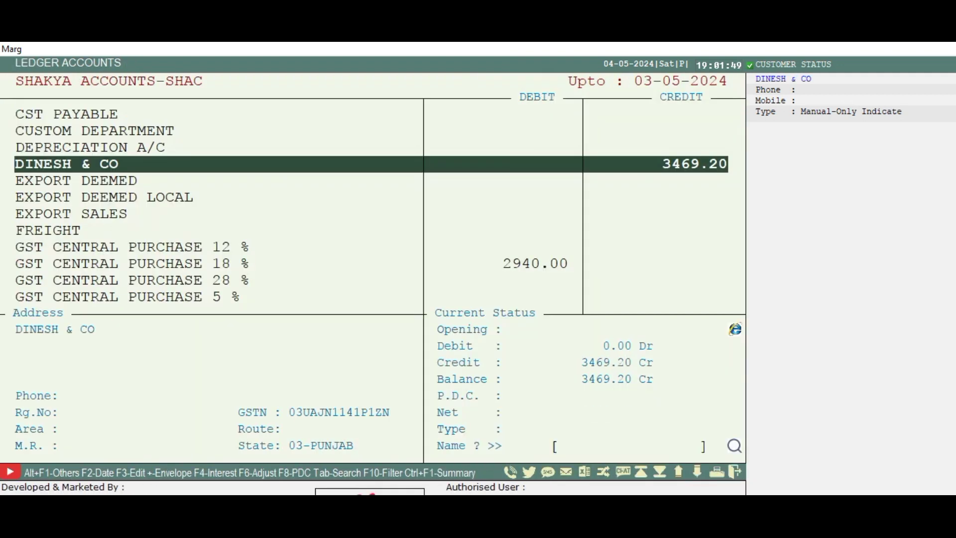
key(Escape)
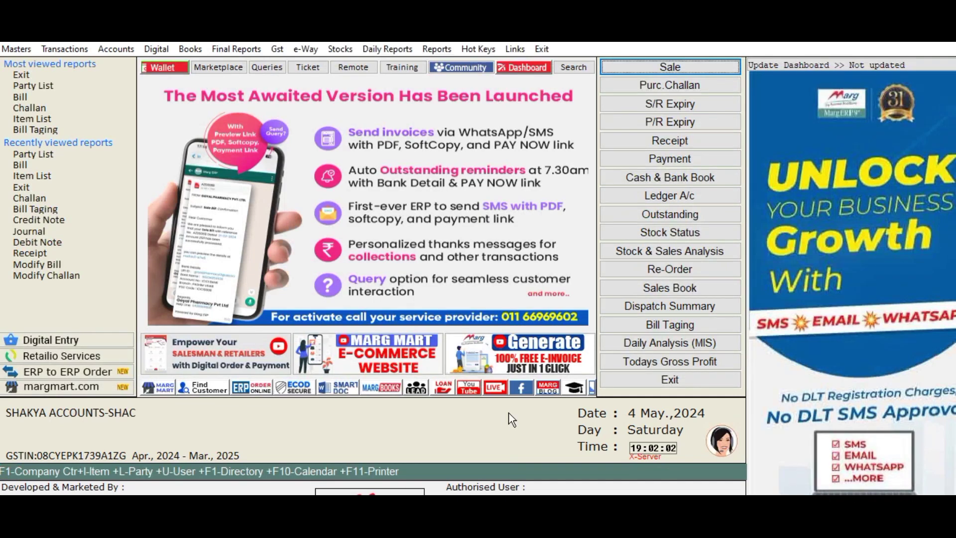
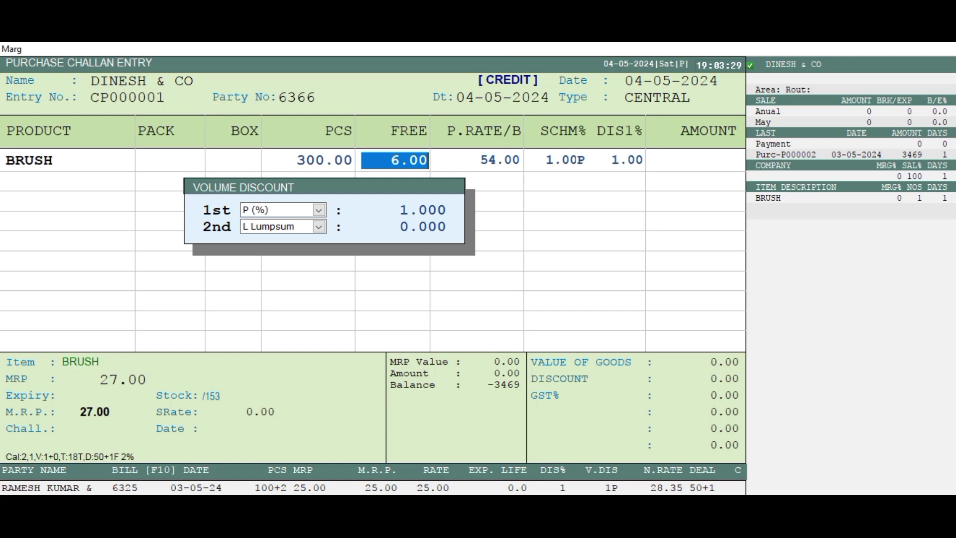
Change the BRUSH line to 0 free pieces at a purchase rate of 40.
key(Return)
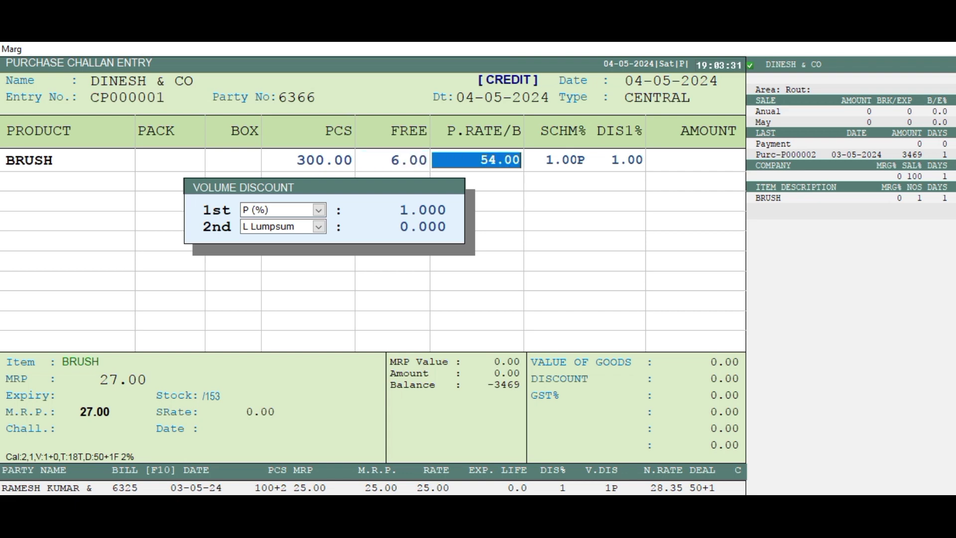
key(Left)
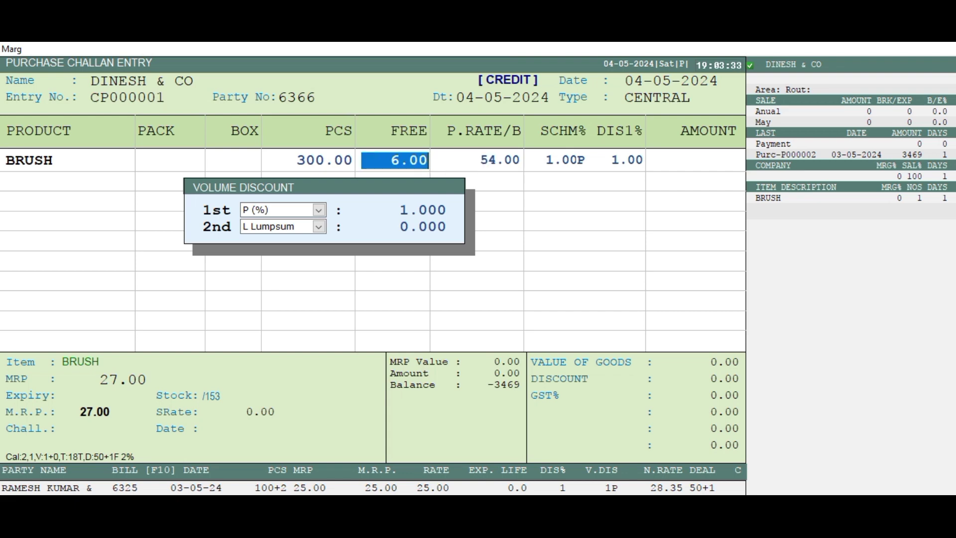
text(0 .)
key(Return)
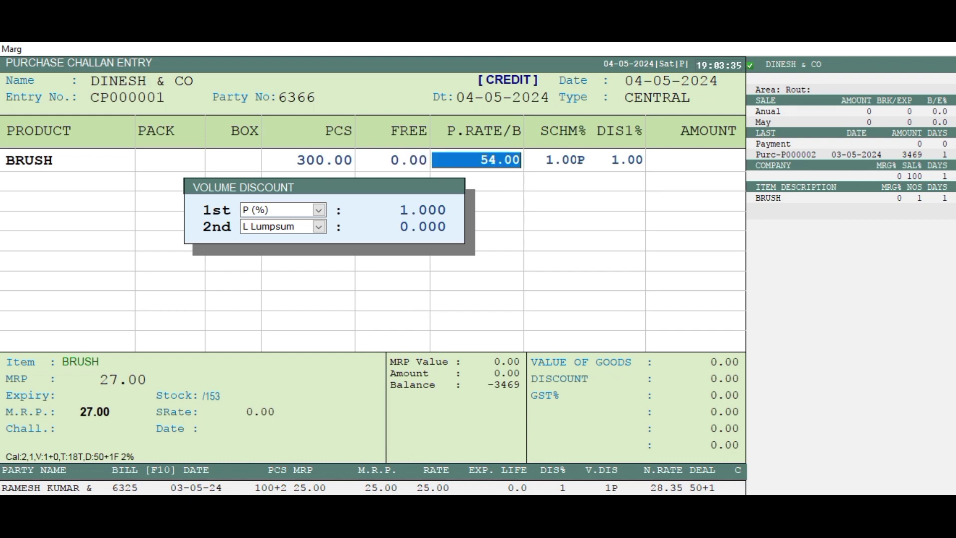
text(40)
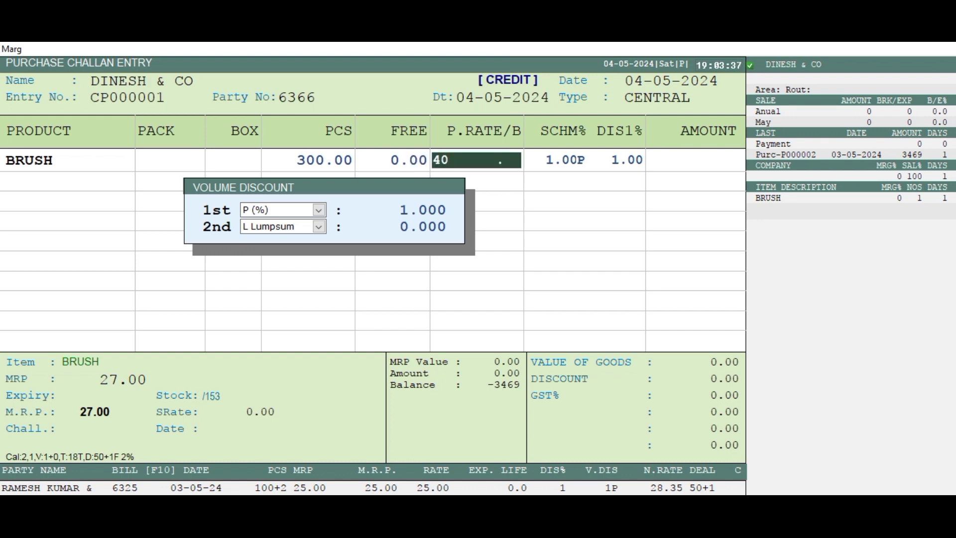
key(Return)
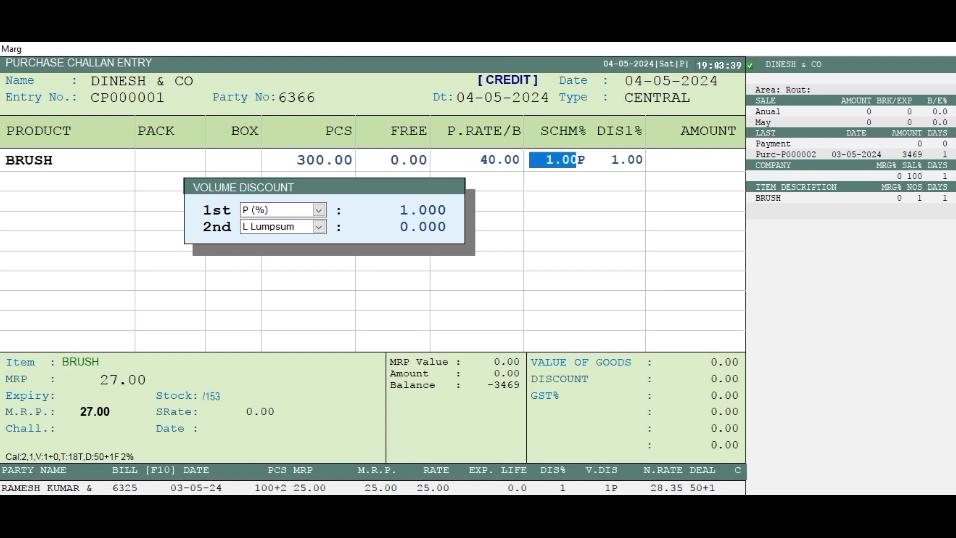
Zero the scheme, discount and first volume discount, then pass through the MRP details to get a 12000 amount.
text(0)
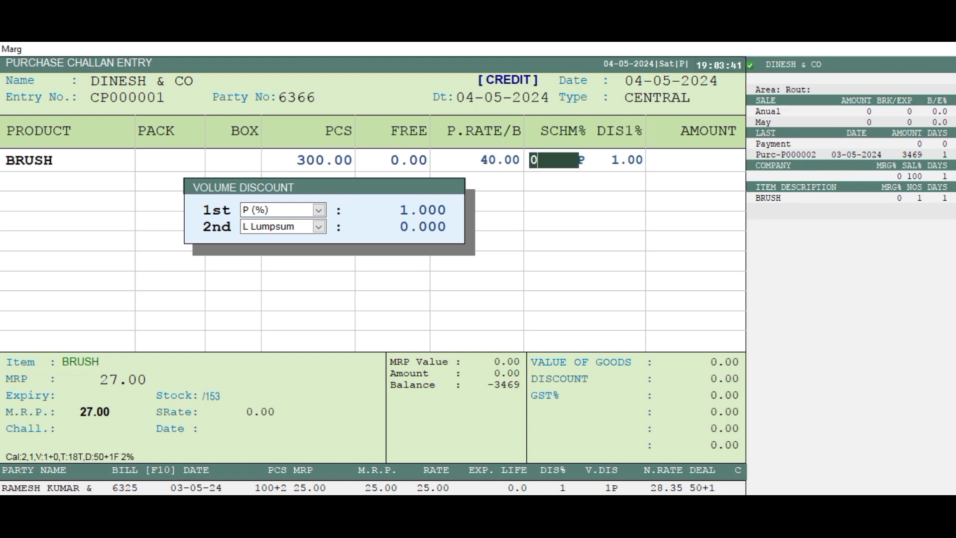
key(Return)
key(Return)
text(0 .)
key(Return)
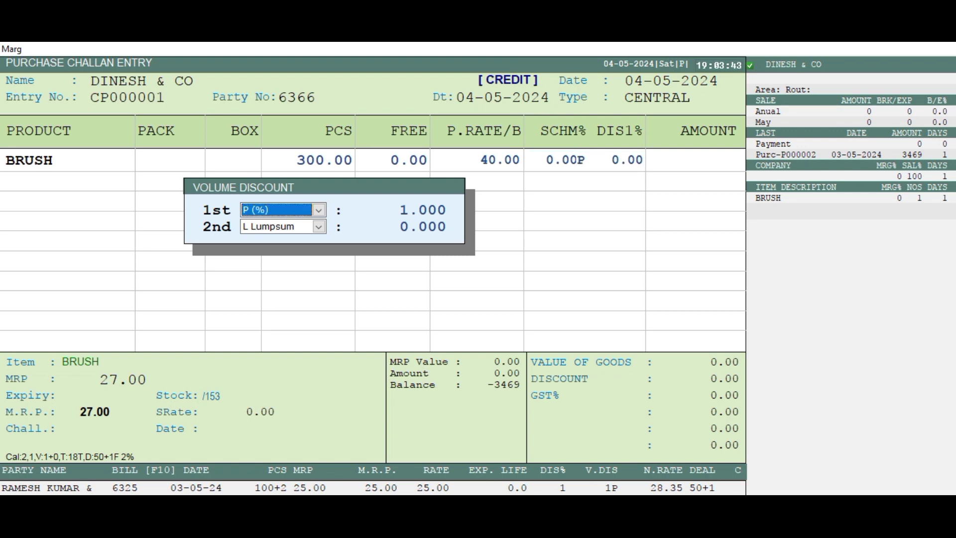
key(Return)
text(0)
key(Return)
key(Return)
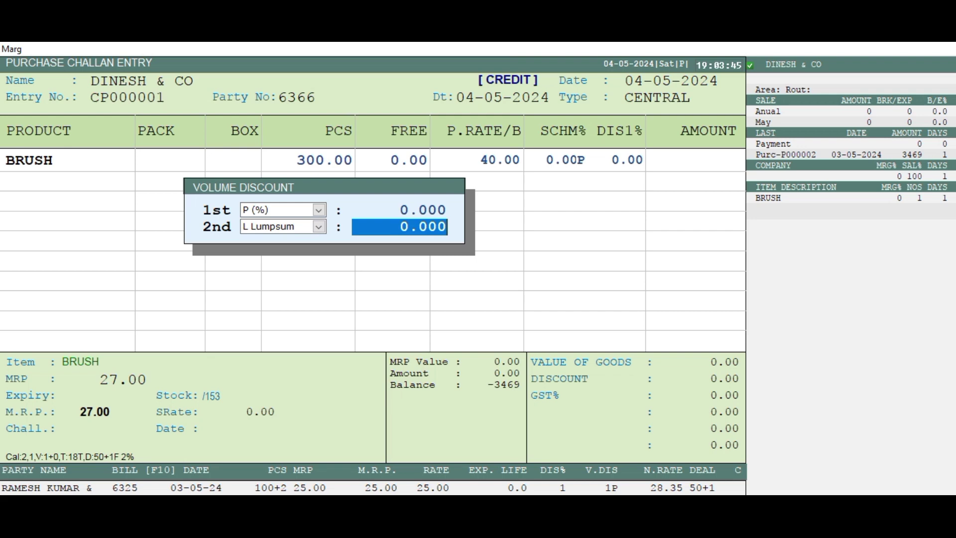
key(Return)
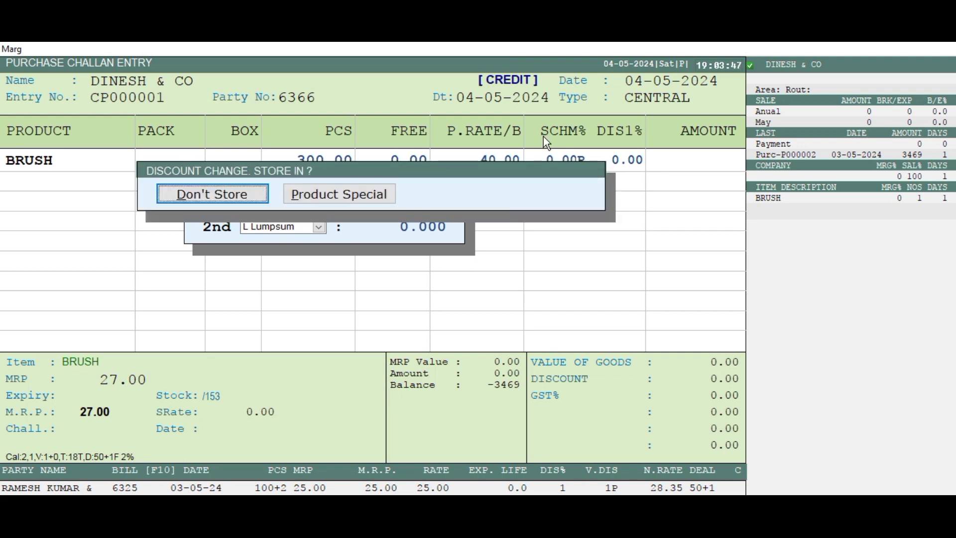
key(Return)
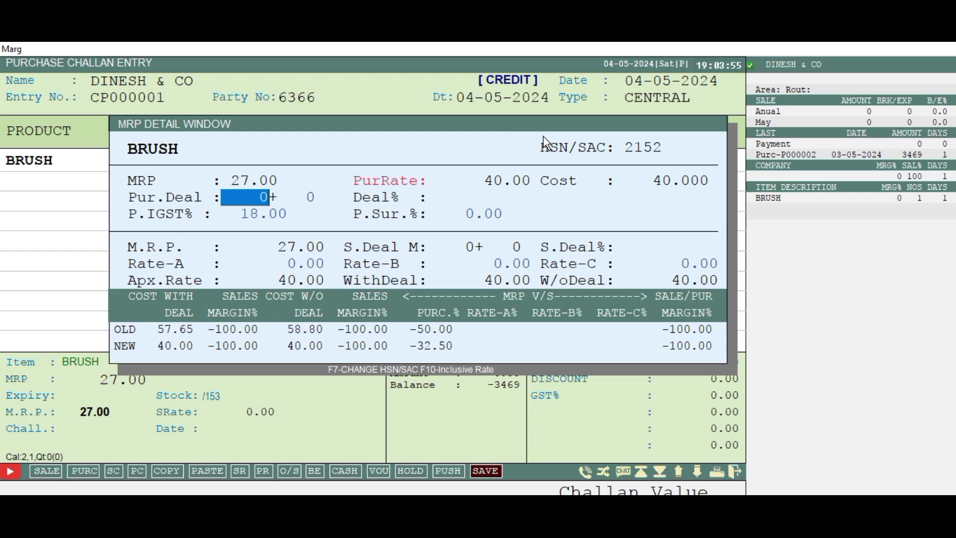
key(Return)
key(Return)
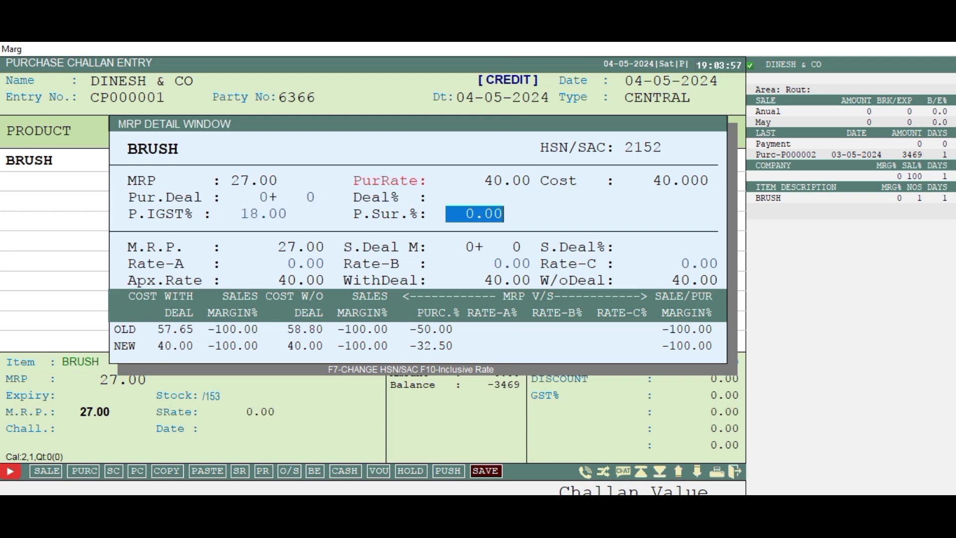
key(Return)
key(Return)
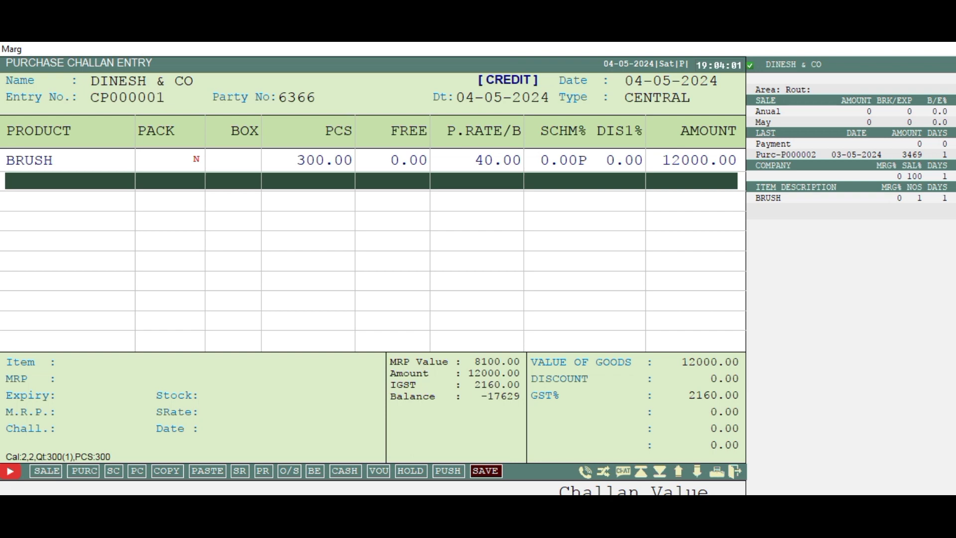
Skip the bill discount, then save the DINESH & CO challan at 14160, accepting levies and changes.
key(Return)
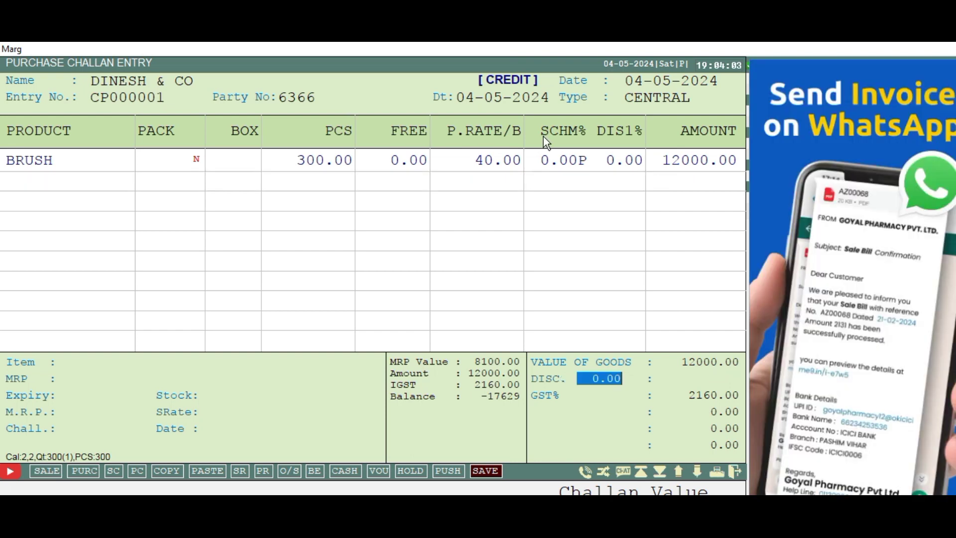
key(Return)
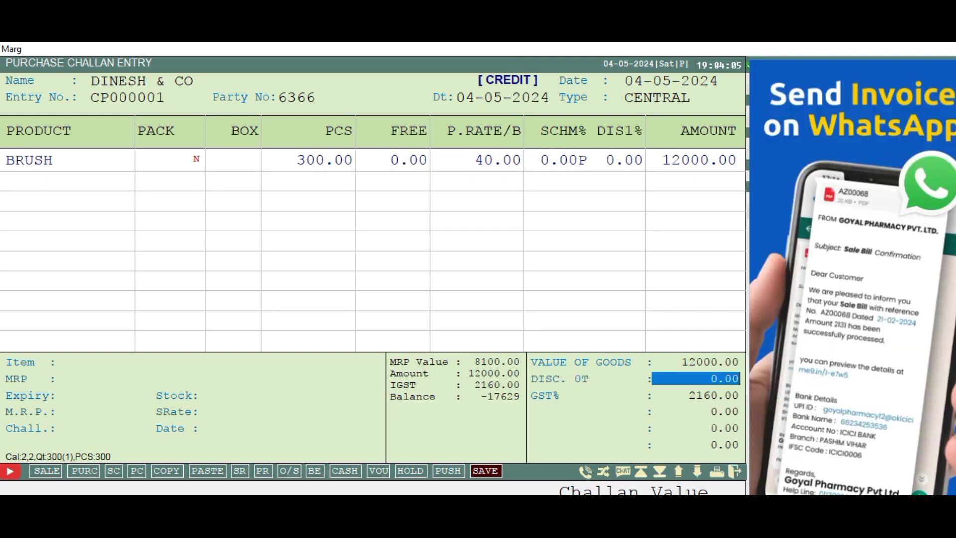
key(Return)
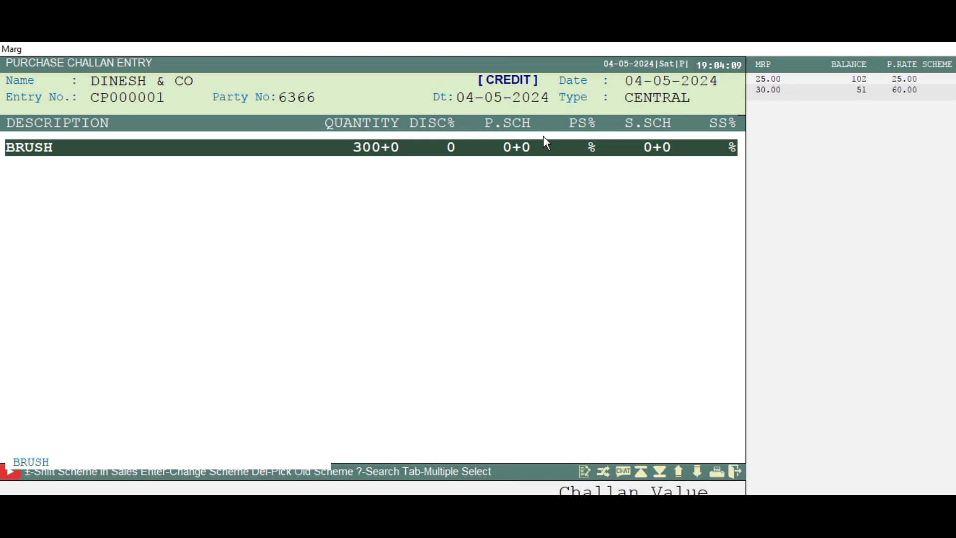
key(Escape)
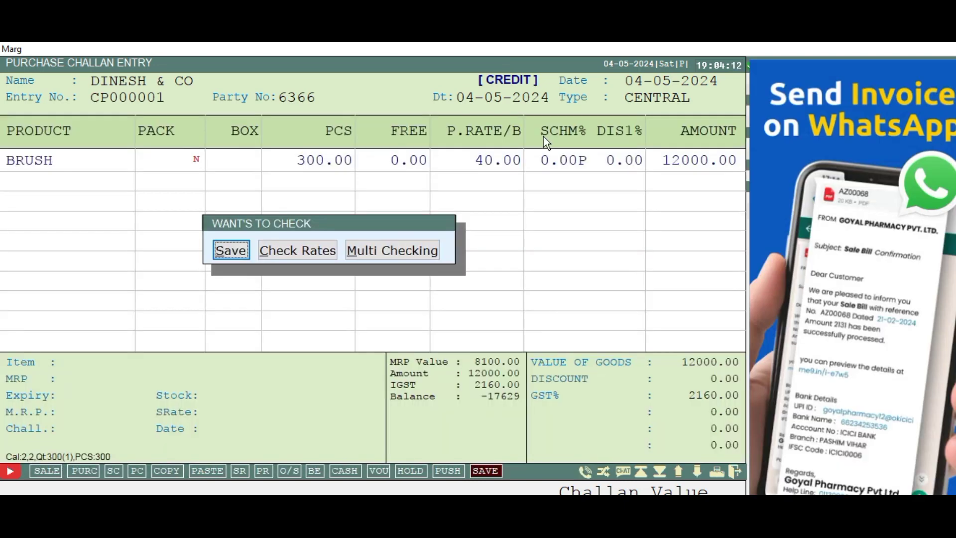
key(Return)
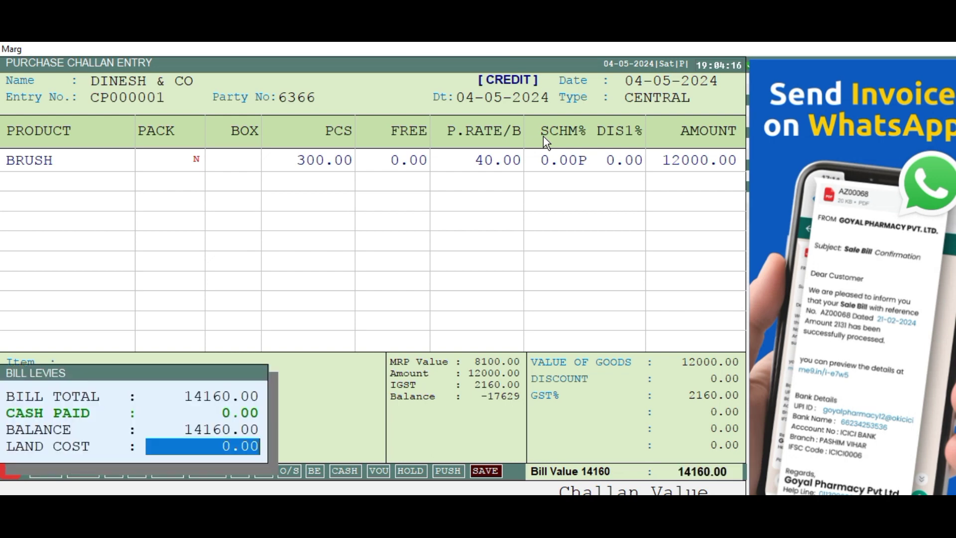
key(Return)
key(Return)
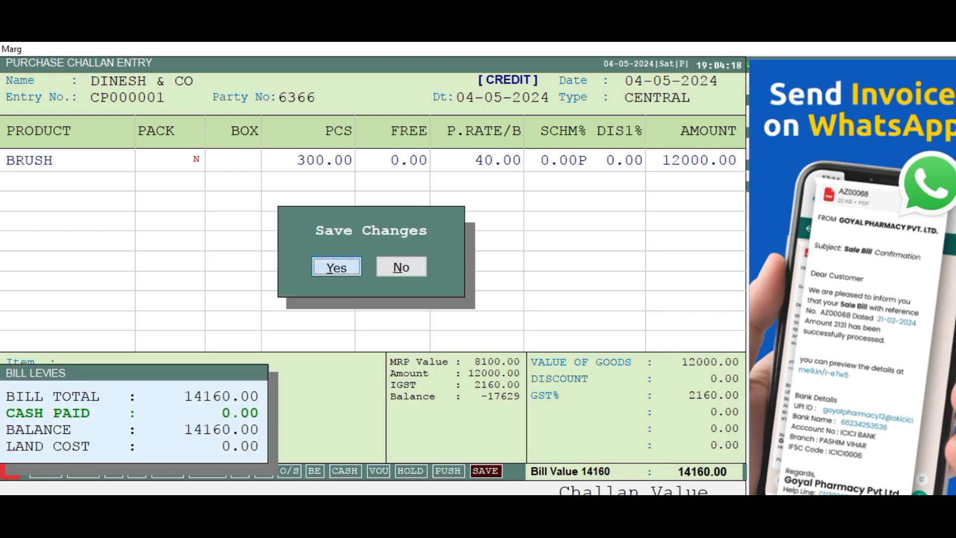
key(Escape)
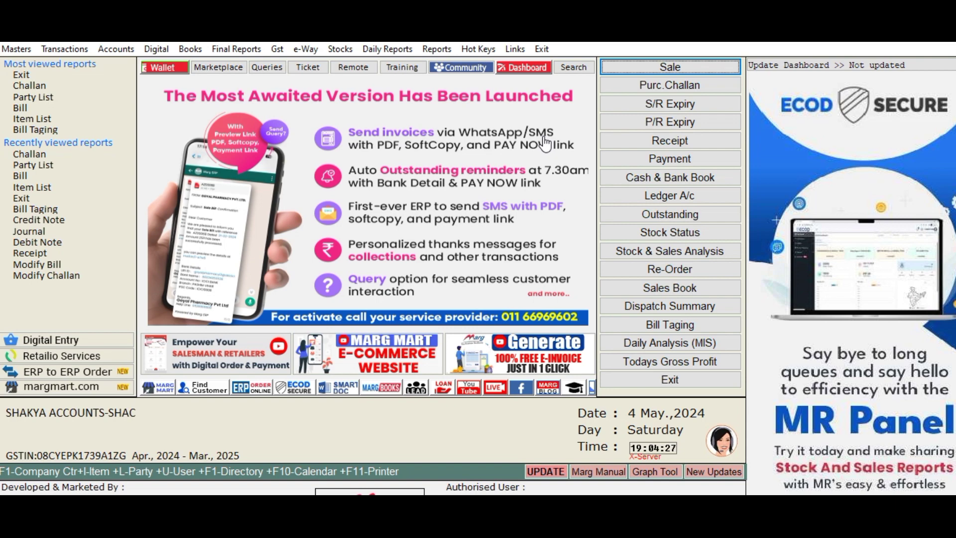
key(ctrl+l)
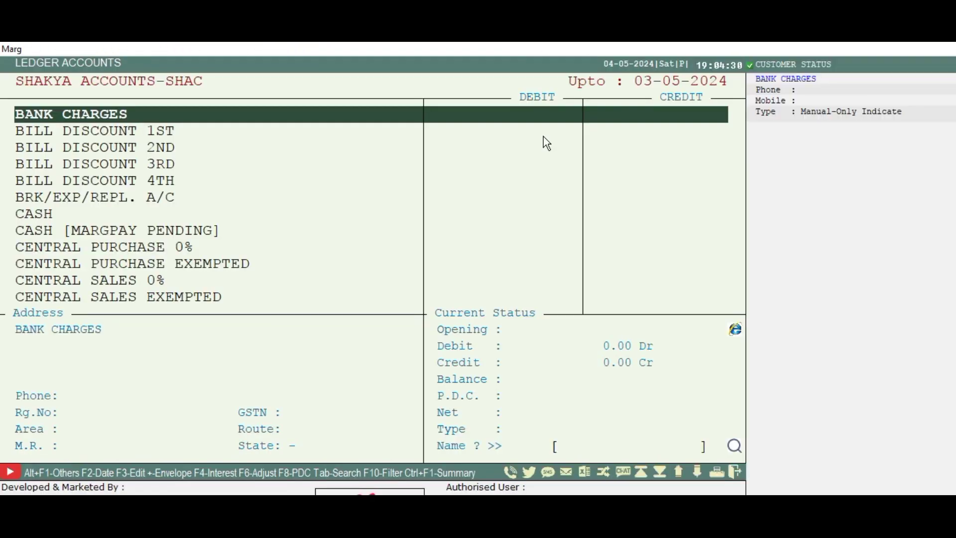
text(DINE)
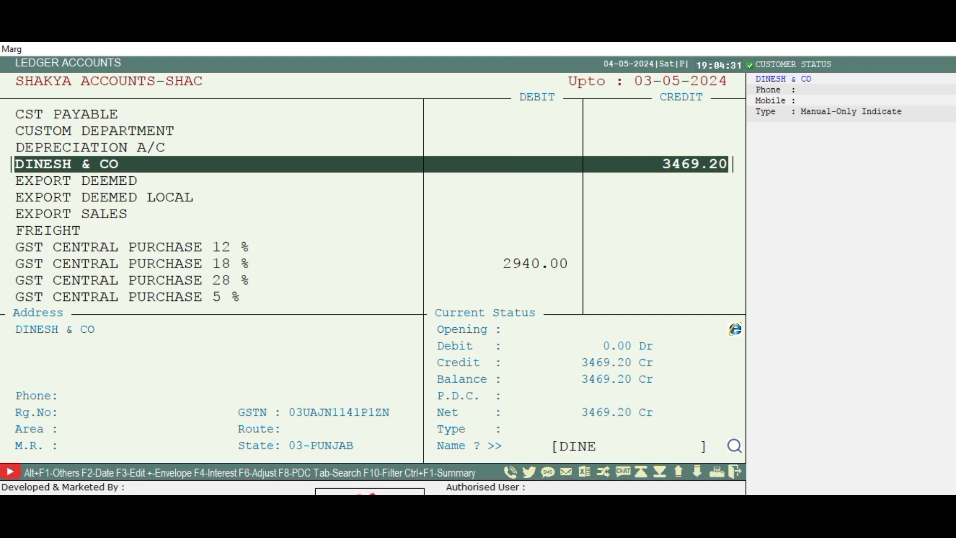
key(Up)
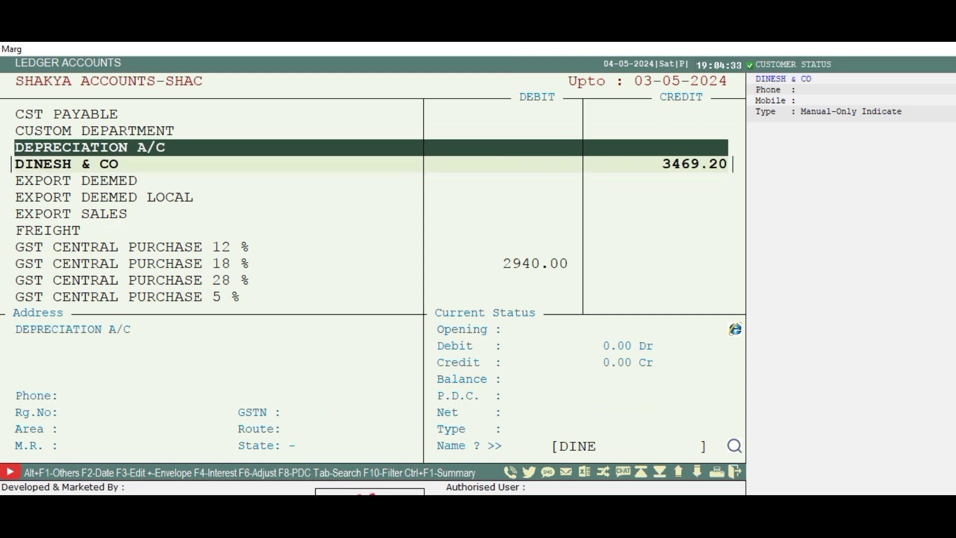
key(Down)
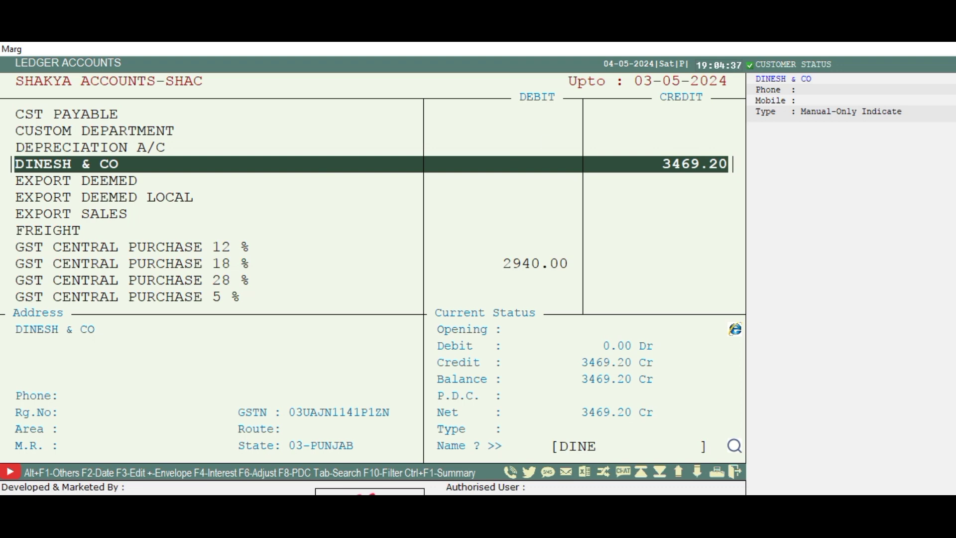
key(Return)
key(Return)
key(Return)
key(Return)
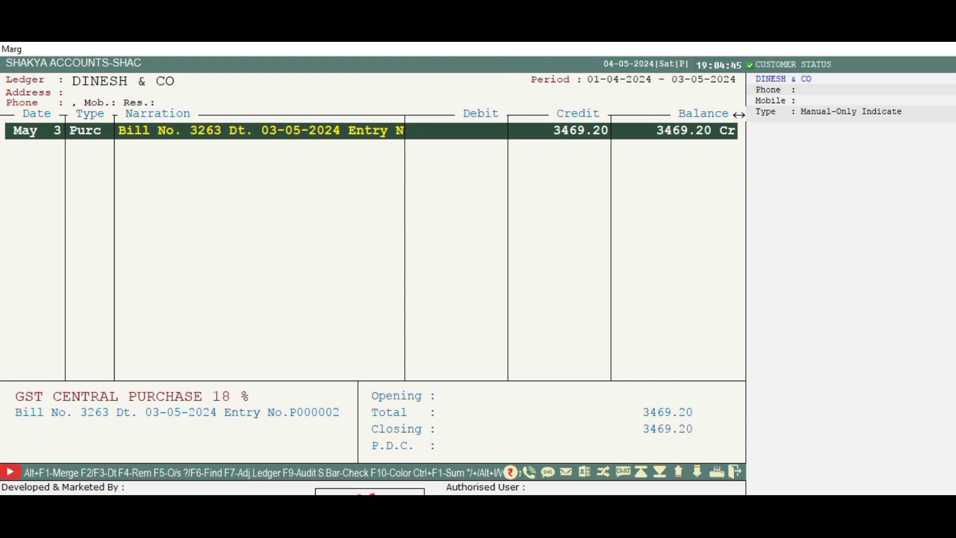
key(Escape)
key(Escape)
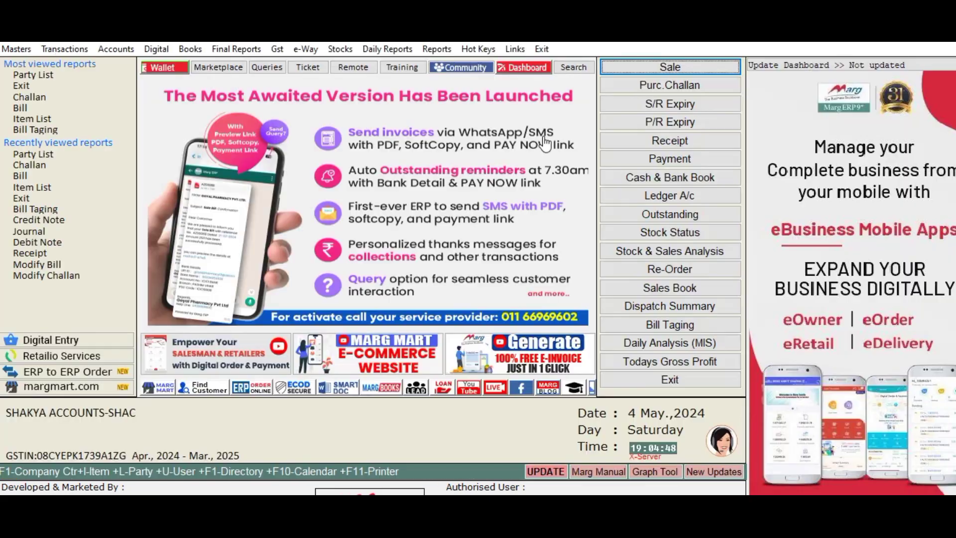
Open DINESH & CO challan CP000001 in Purchase Challan Alteration to review BRUSH 300 pcs at 40.
click(65, 48)
mouse_move(125, 78)
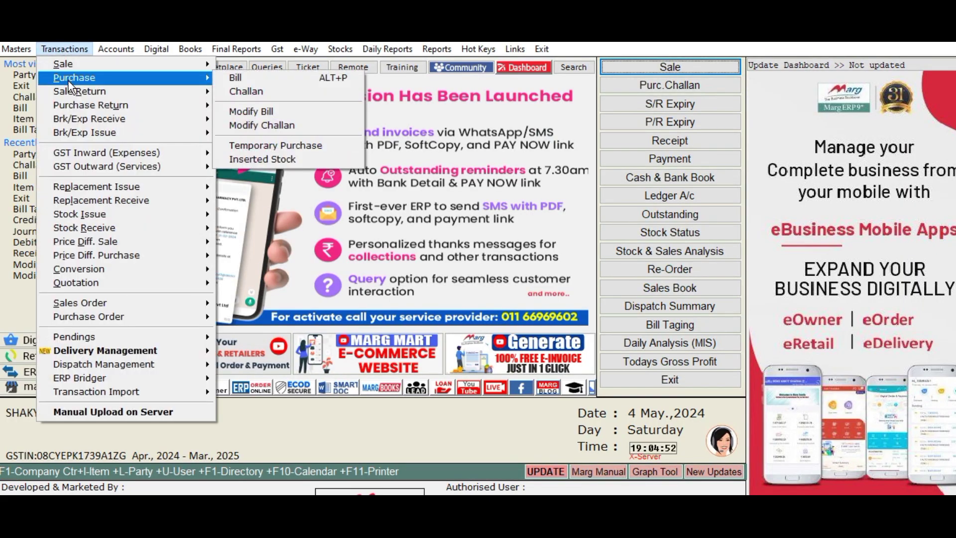
click(277, 126)
key(Return)
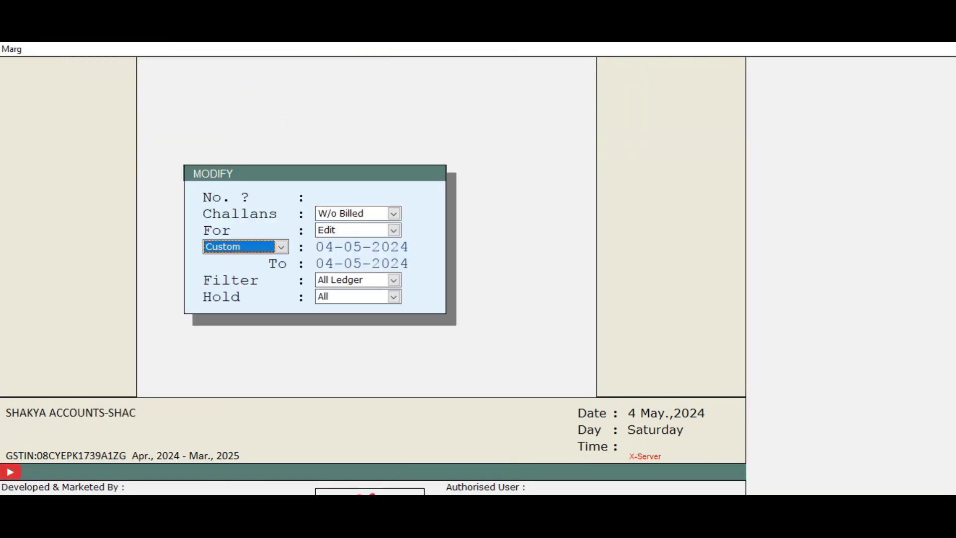
key(Return)
key(Return)
key(Return)
key(Return)
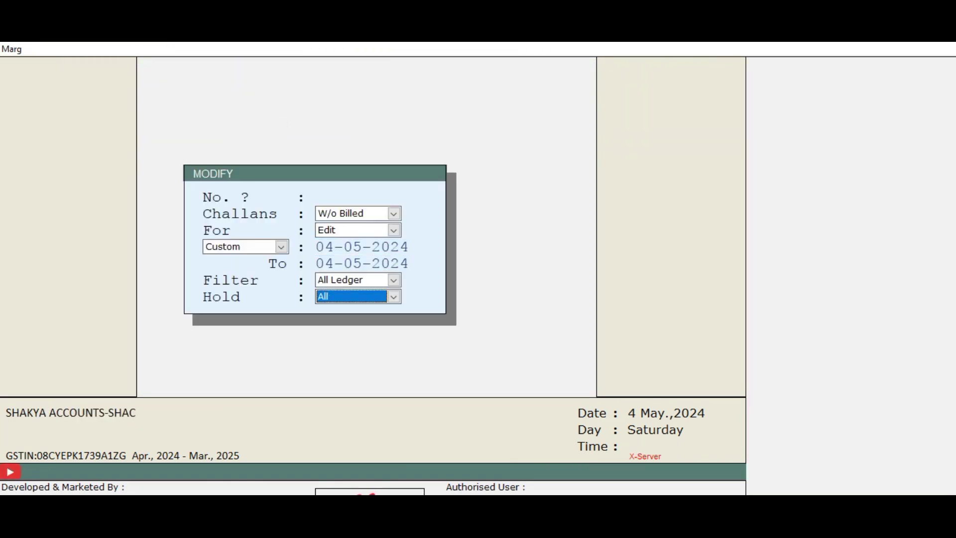
key(Return)
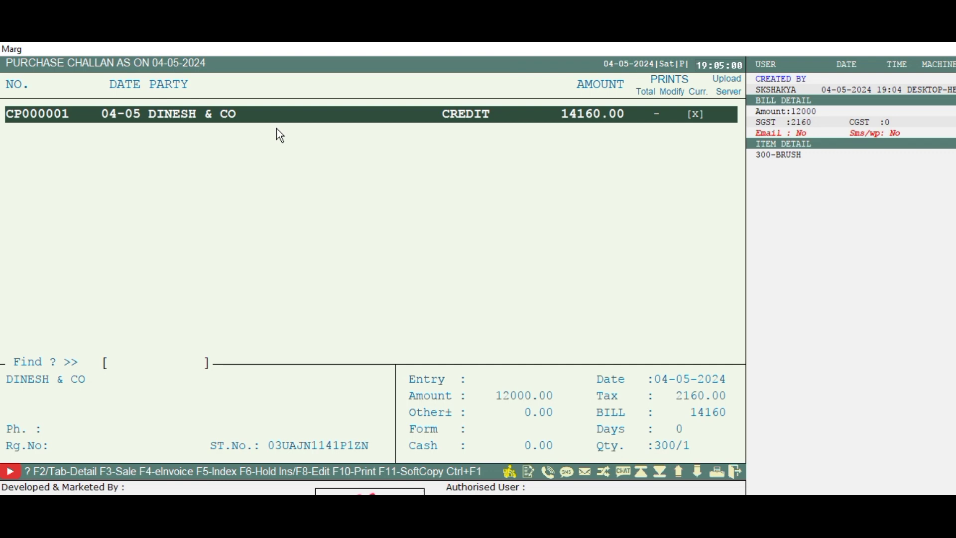
key(Return)
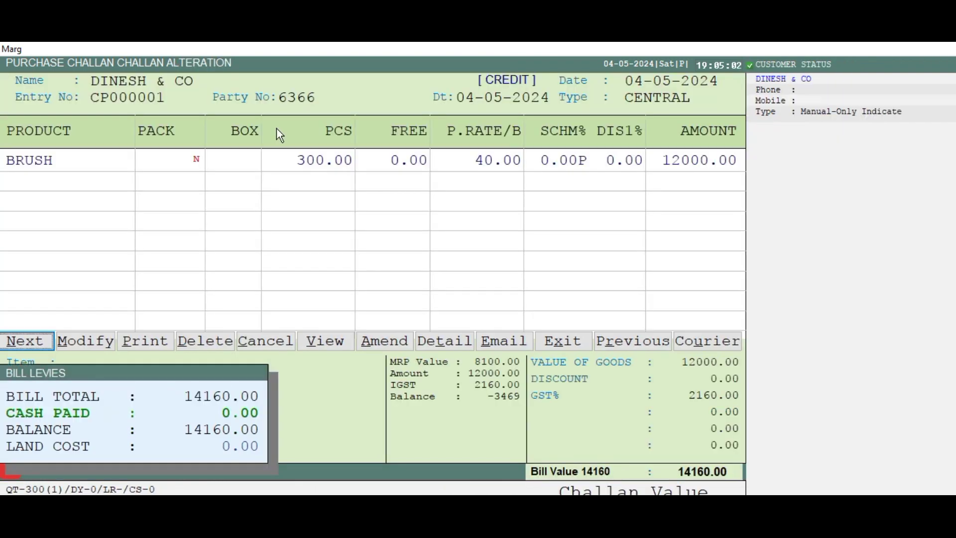
key(Escape)
key(Escape)
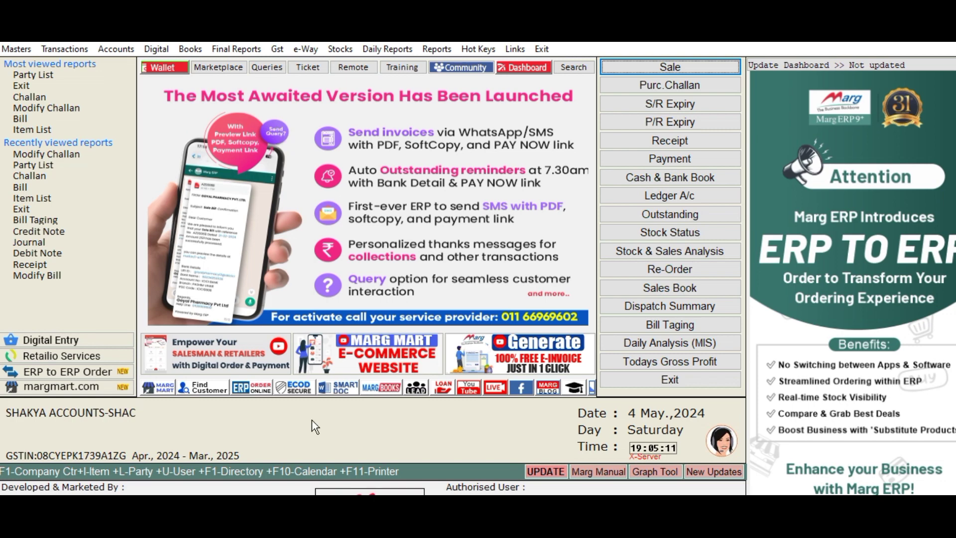
Review the BRUSH stock ledger, comparing bills 6325 and 6366 (453 pcs total), then return to the dashboard.
key(ctrl+i)
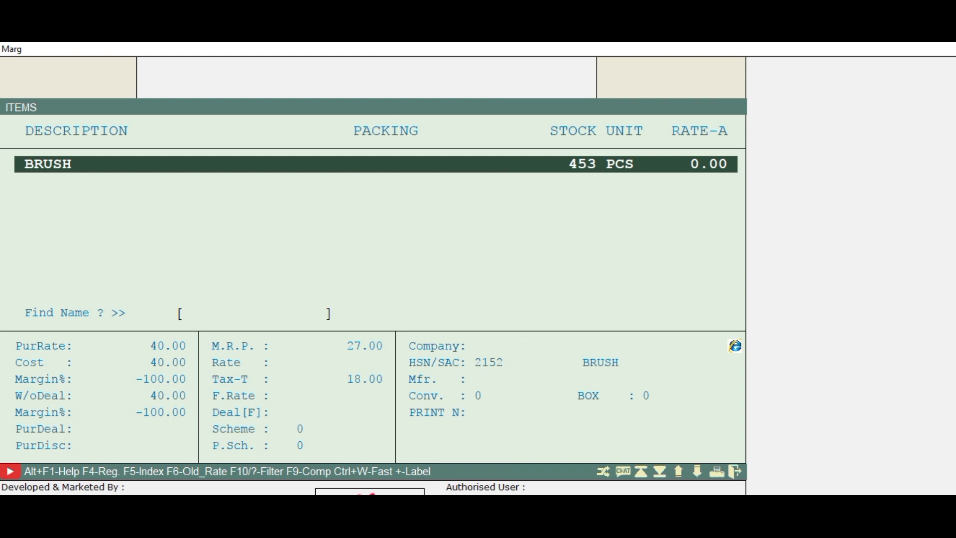
key(F4)
key(Return)
key(Return)
key(Return)
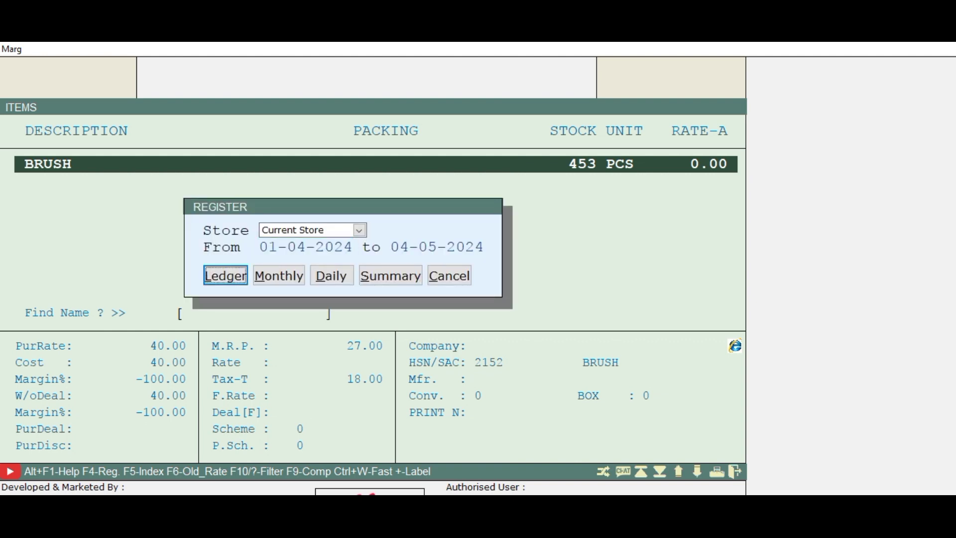
key(Return)
key(Up)
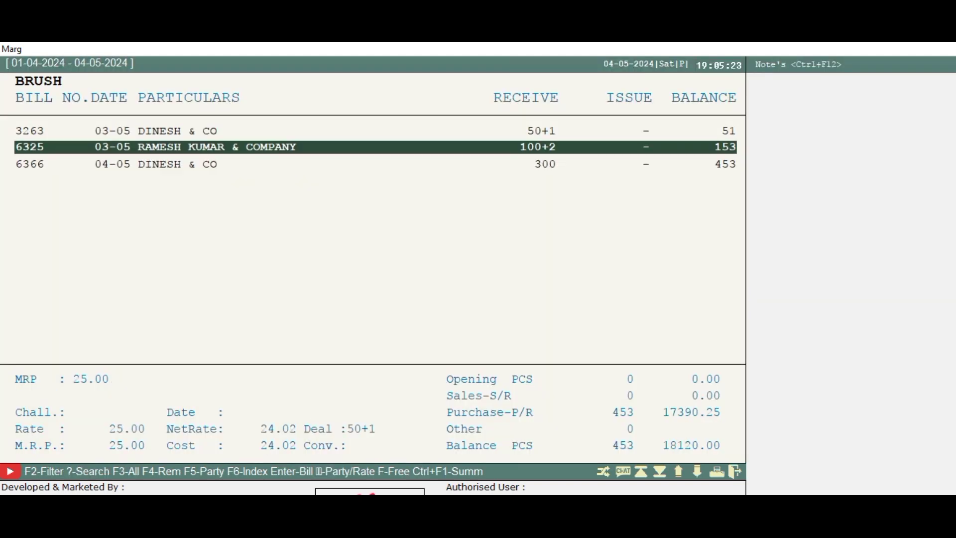
key(Down)
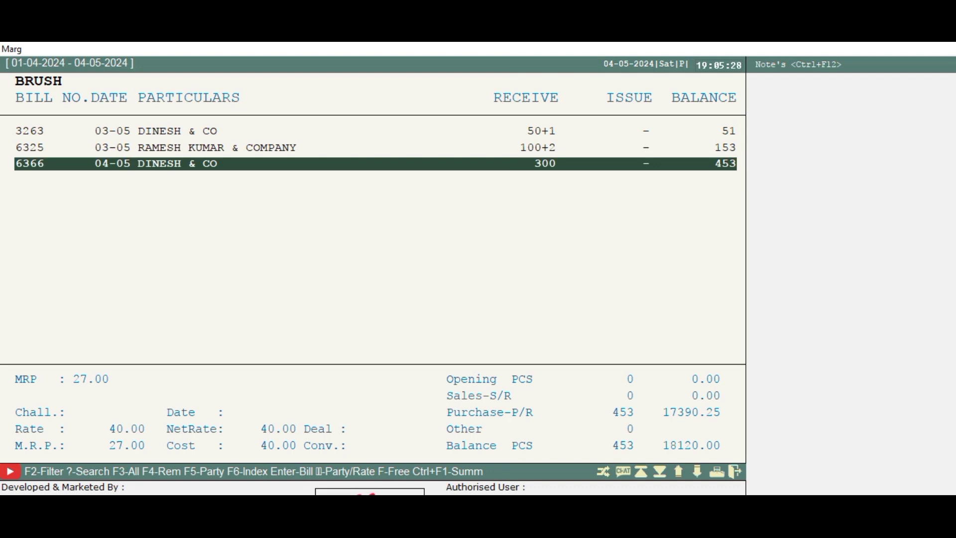
key(Up)
key(Down)
key(Escape)
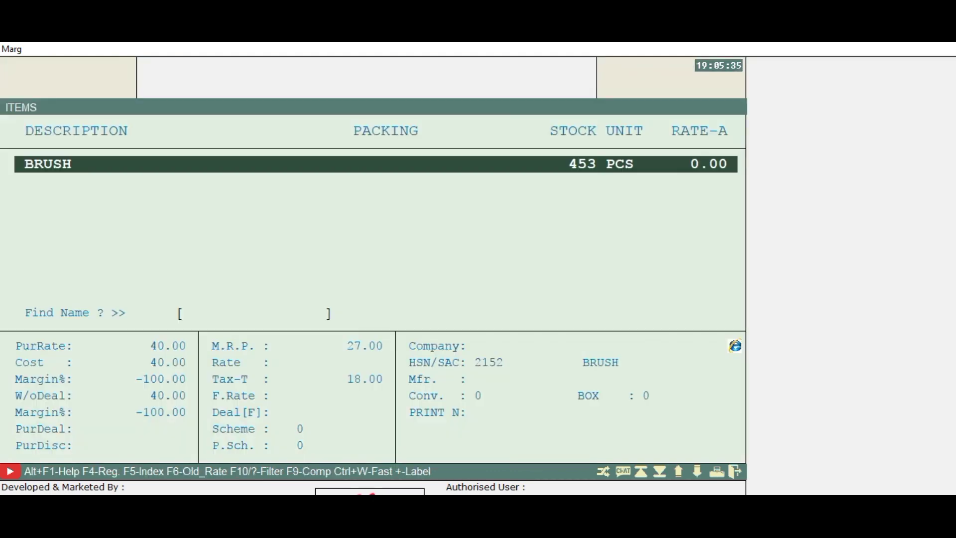
key(Escape)
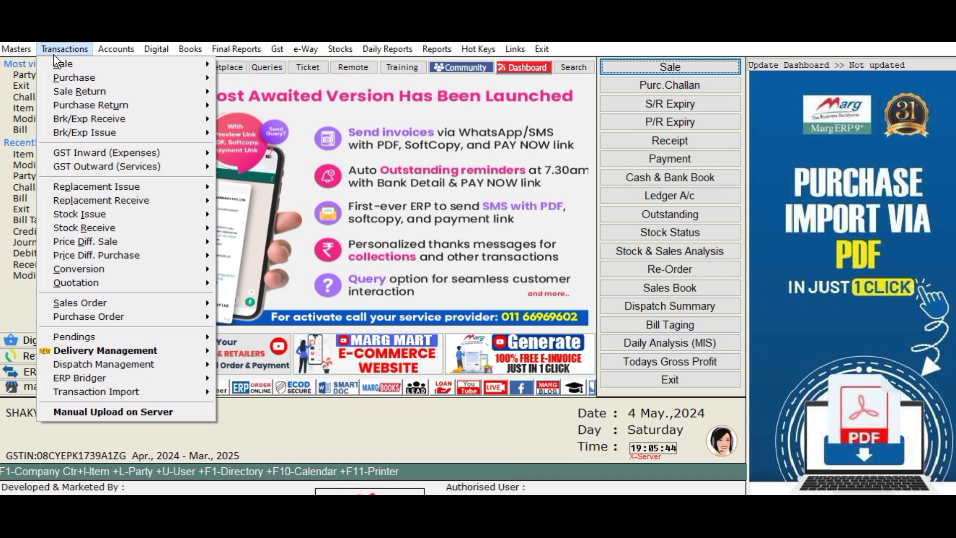
mouse_move(57, 78)
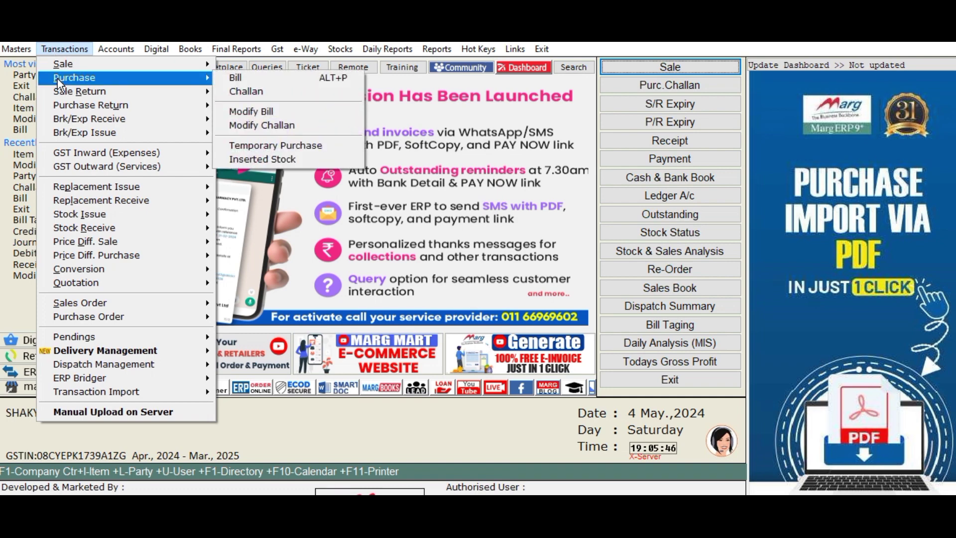
Start a credit purchase entry for DINESH & CO with party number 6415, keeping default dates and calculation type.
mouse_move(140, 67)
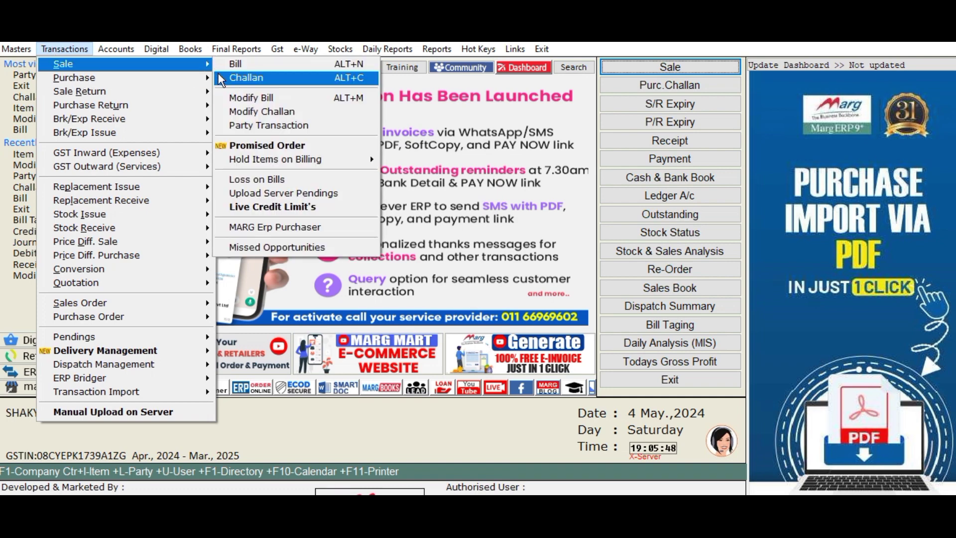
click(234, 78)
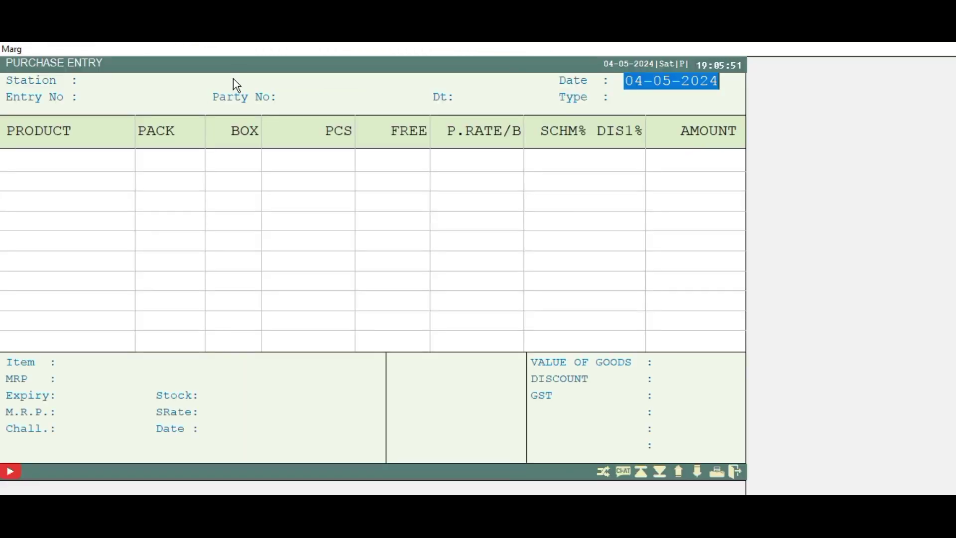
key(Return)
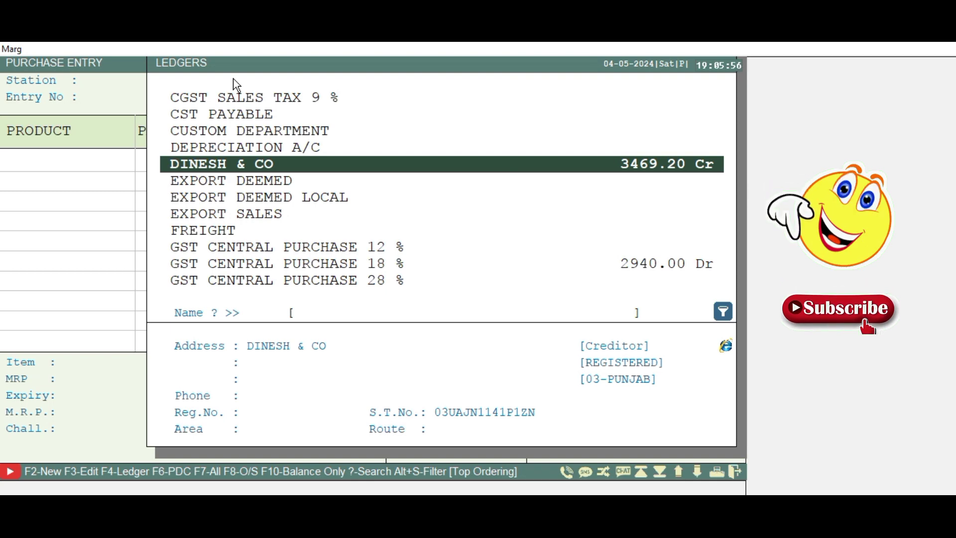
key(Return)
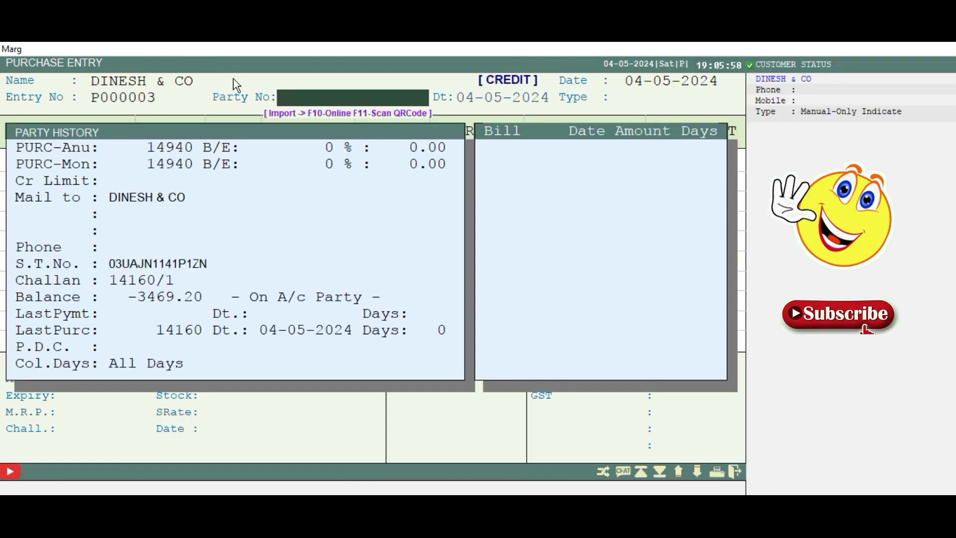
text(6415)
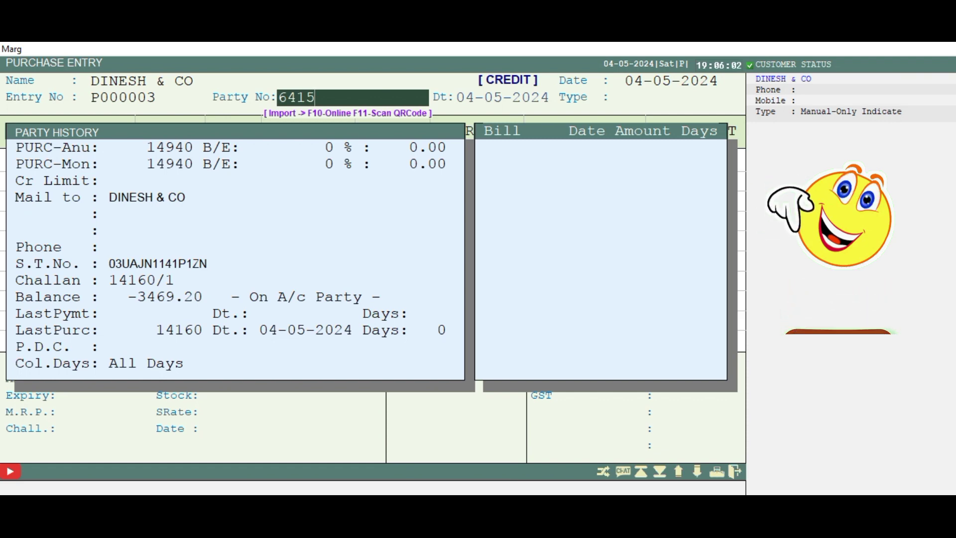
key(Return)
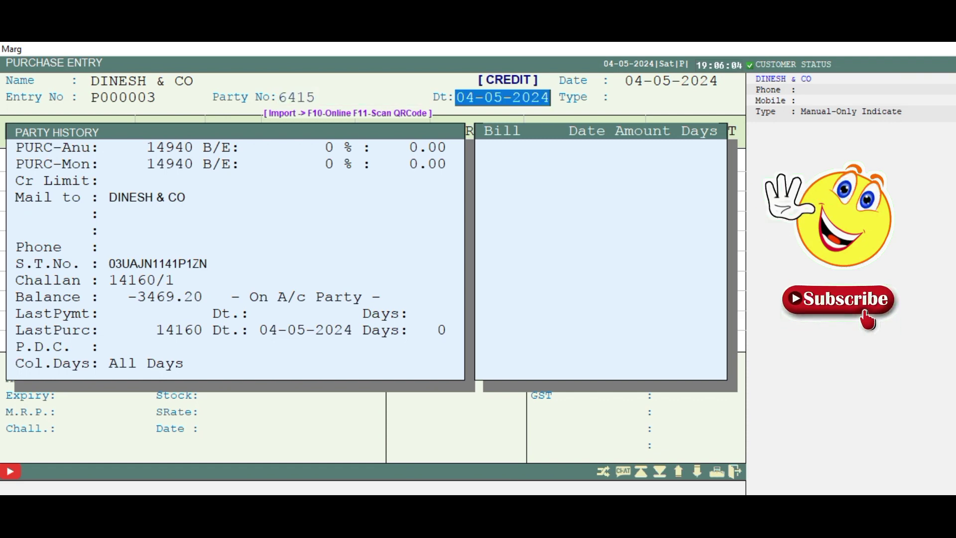
key(Return)
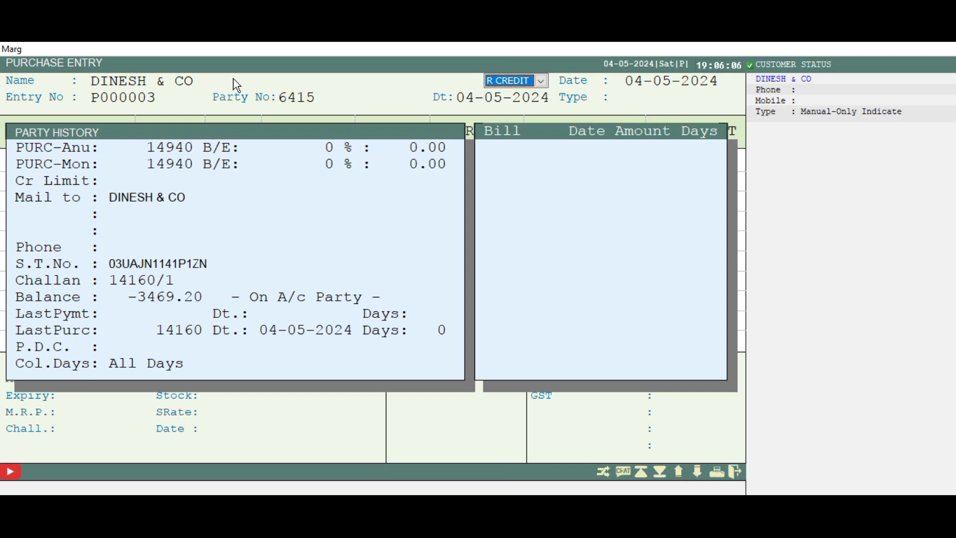
key(Return)
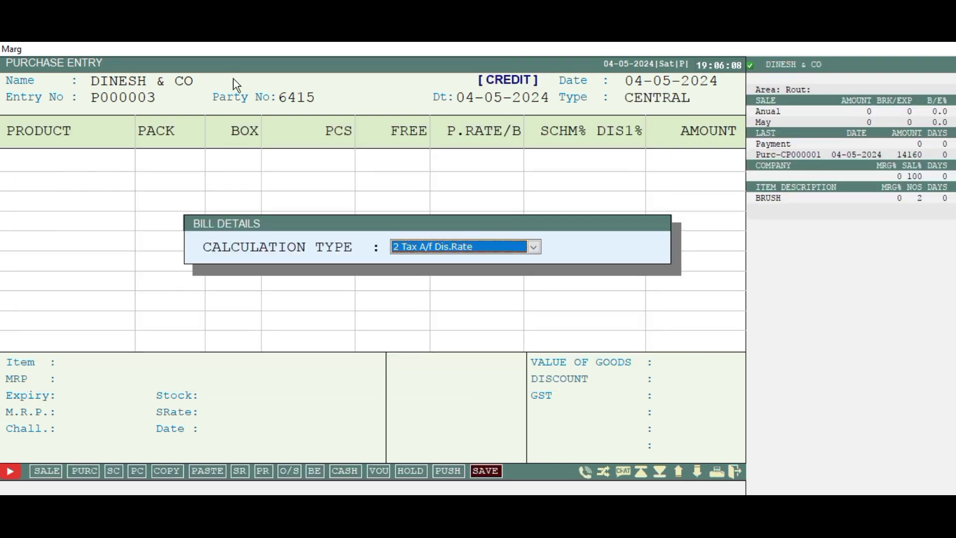
key(Return)
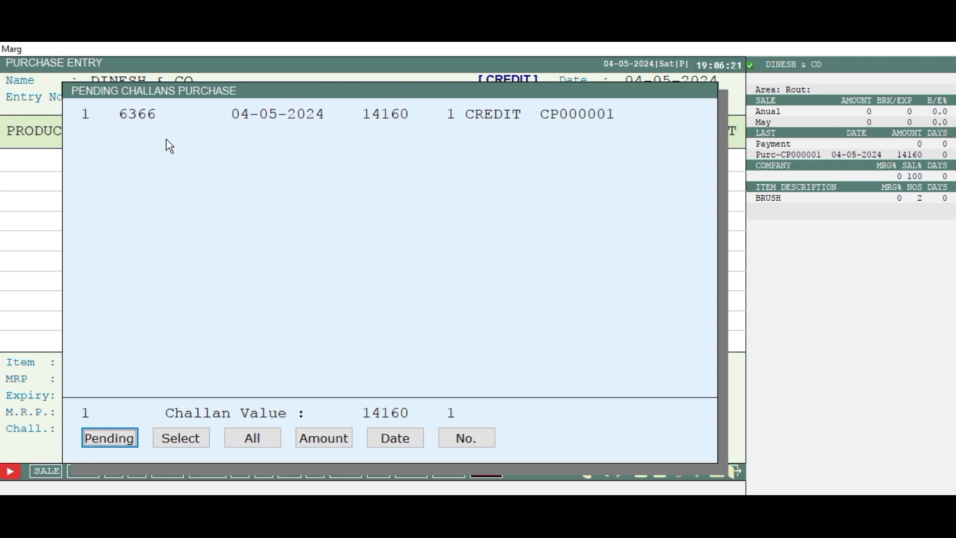
Tick pending challan 6366 and load its BRUSH line (300 pcs at 40.00, 12000.00) into the bill.
click(189, 442)
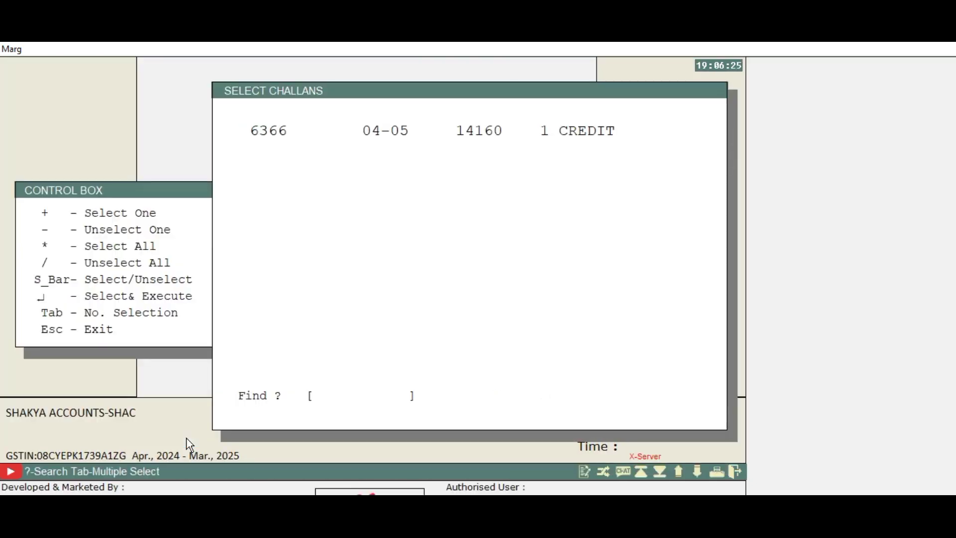
key(plus)
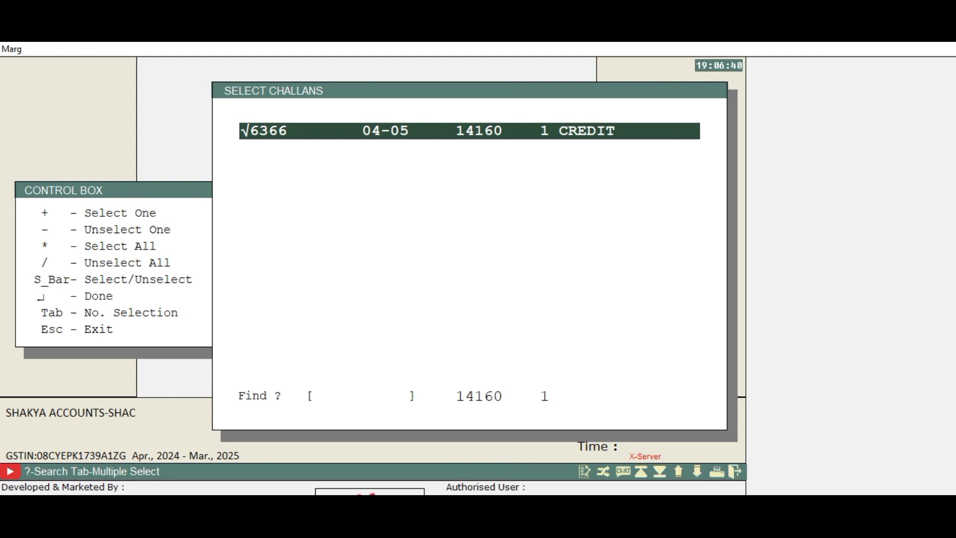
key(Return)
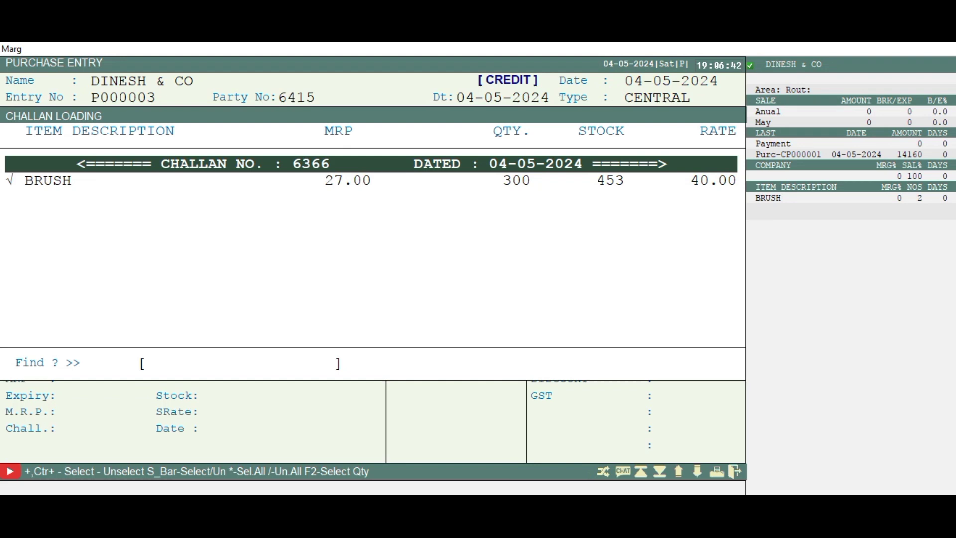
key(Down)
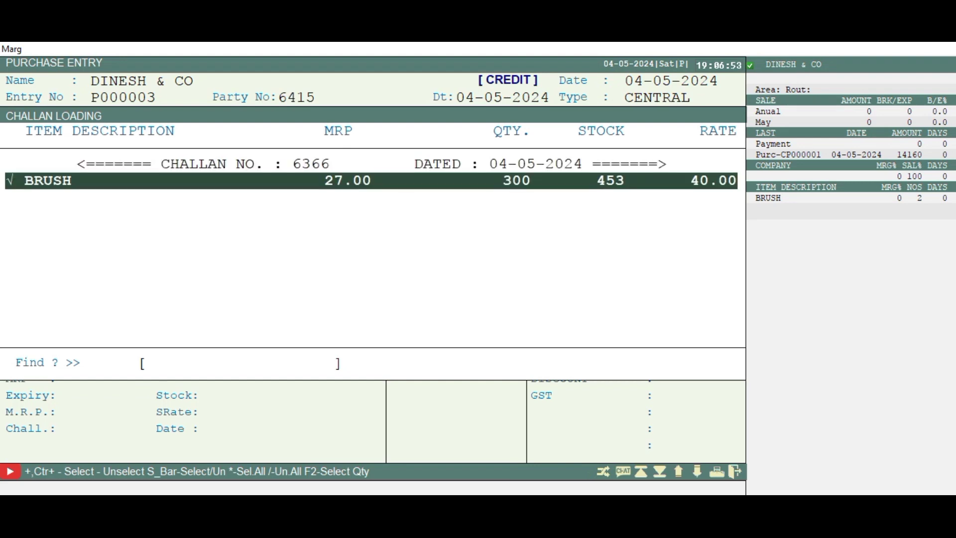
key(Up)
key(Return)
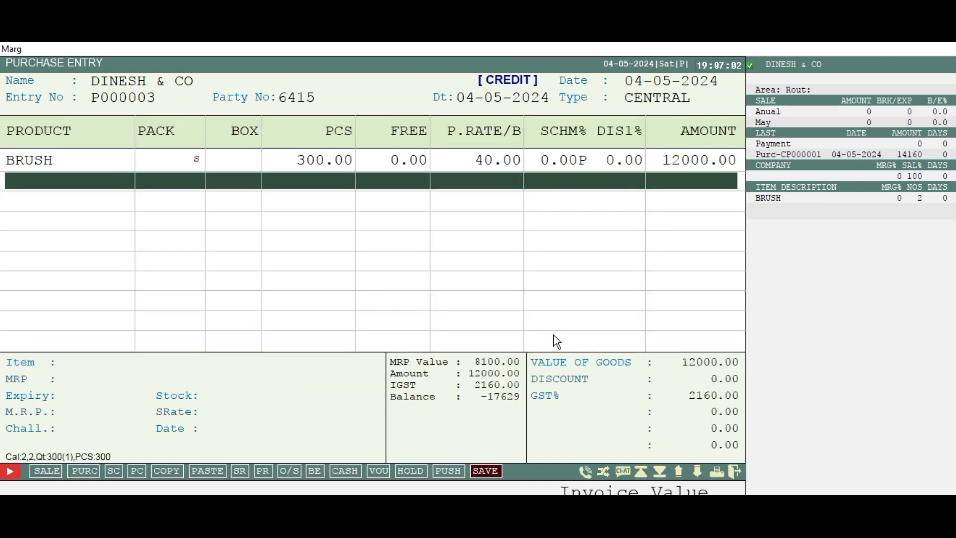
Save purchase bill 6415 for 14160.
key(Return)
key(Return)
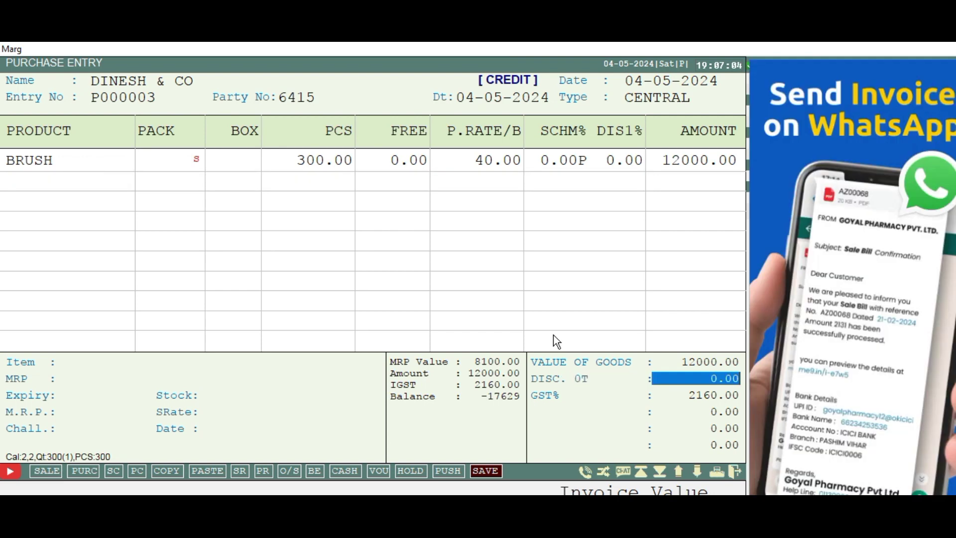
key(Escape)
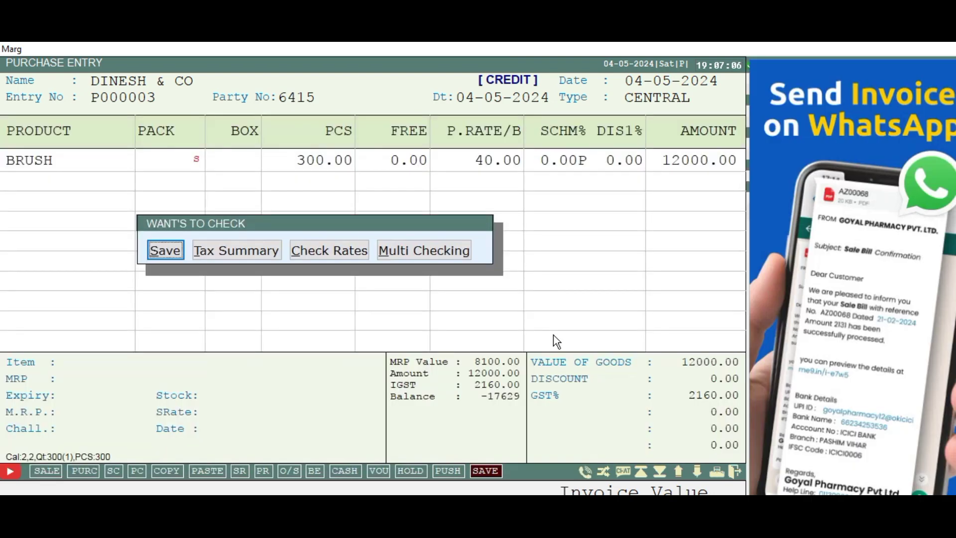
key(Return)
key(Return)
key(Return)
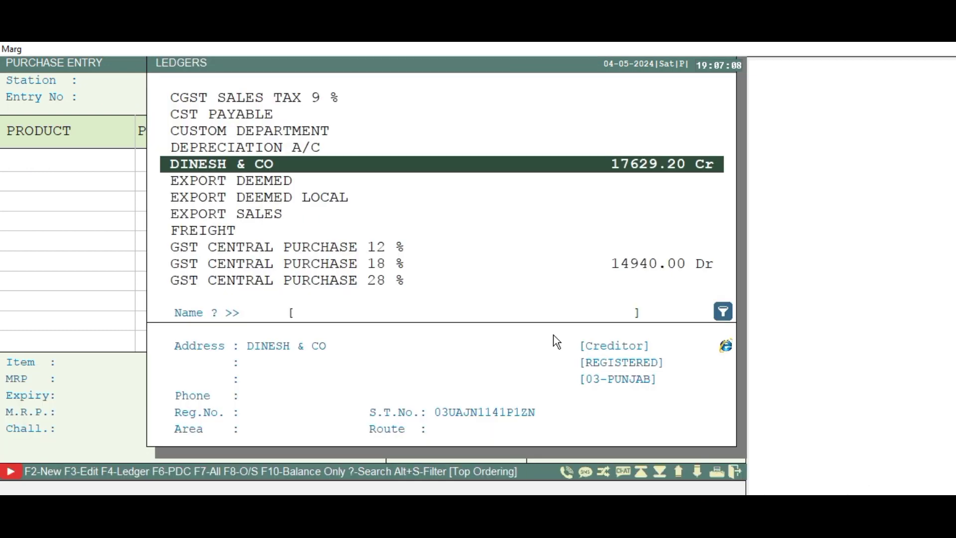
key(Escape)
key(Escape)
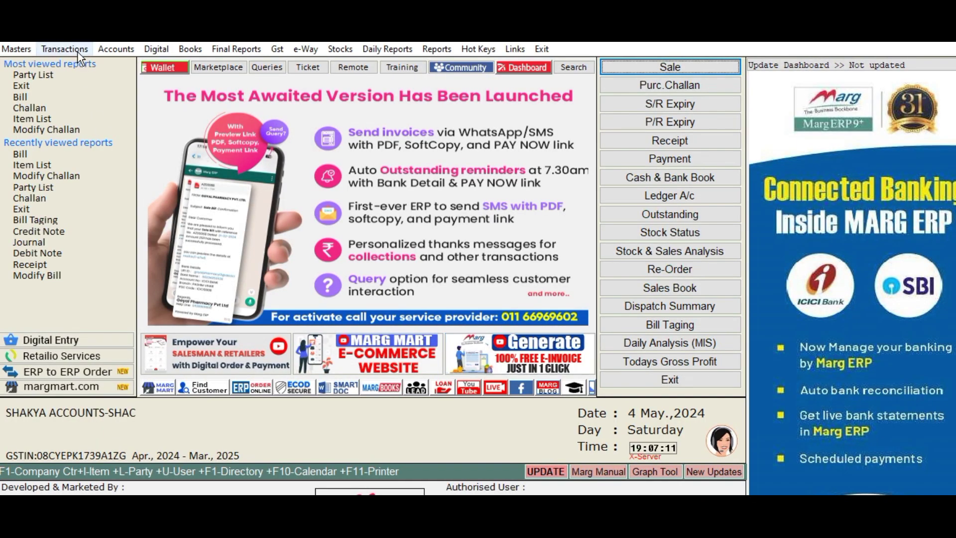
Check the DINESH & CO ledger's May 3 and May 4 bills, balance 17629.20, then close it.
key(ctrl+l)
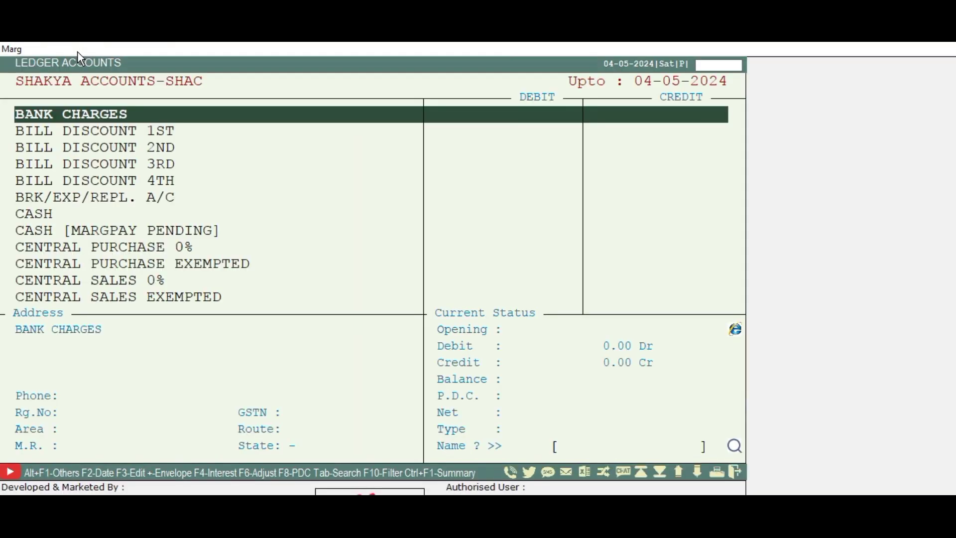
text(DI)
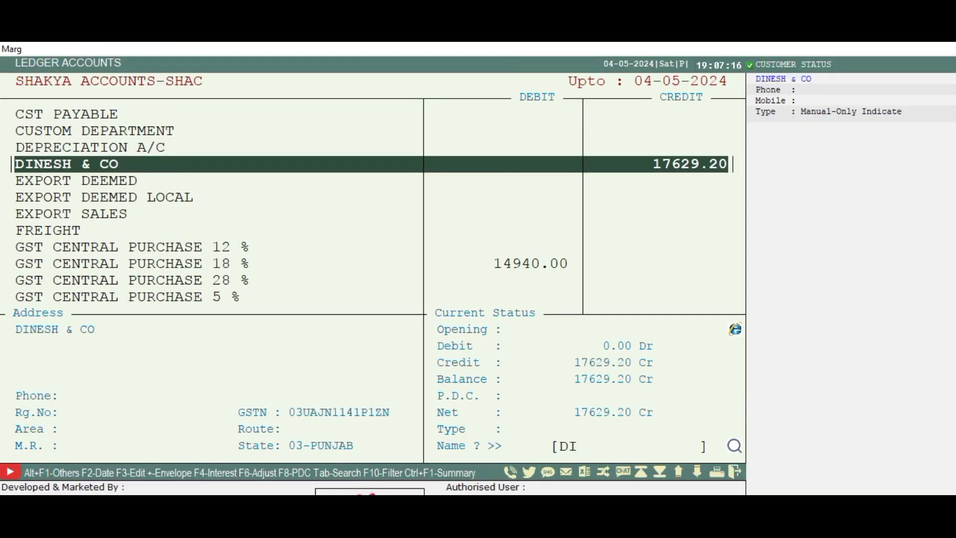
key(Return)
key(Return)
key(Up)
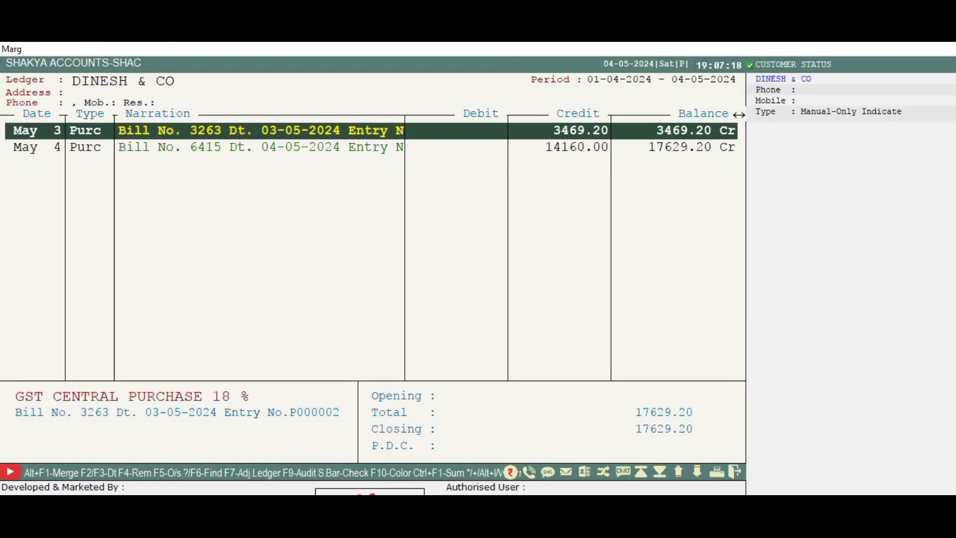
key(Down)
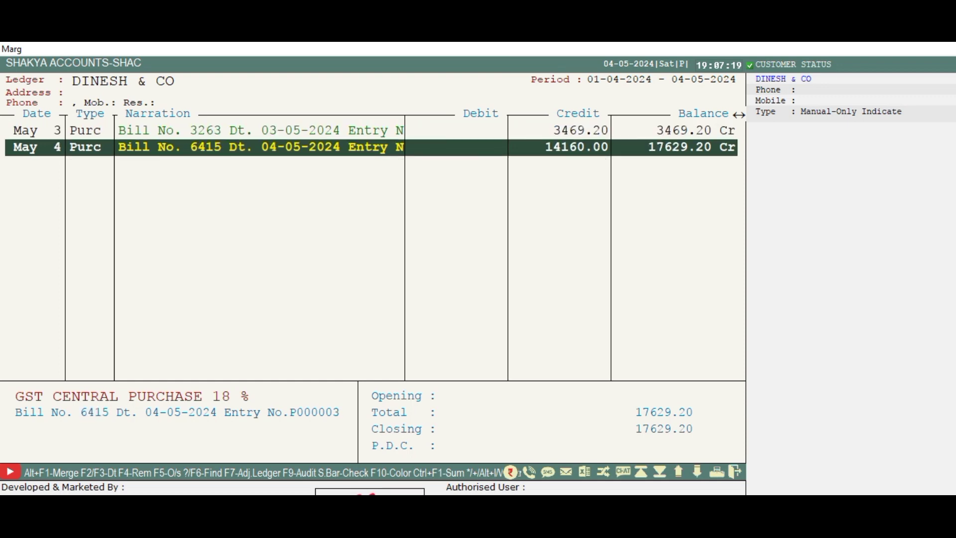
key(Escape)
key(Escape)
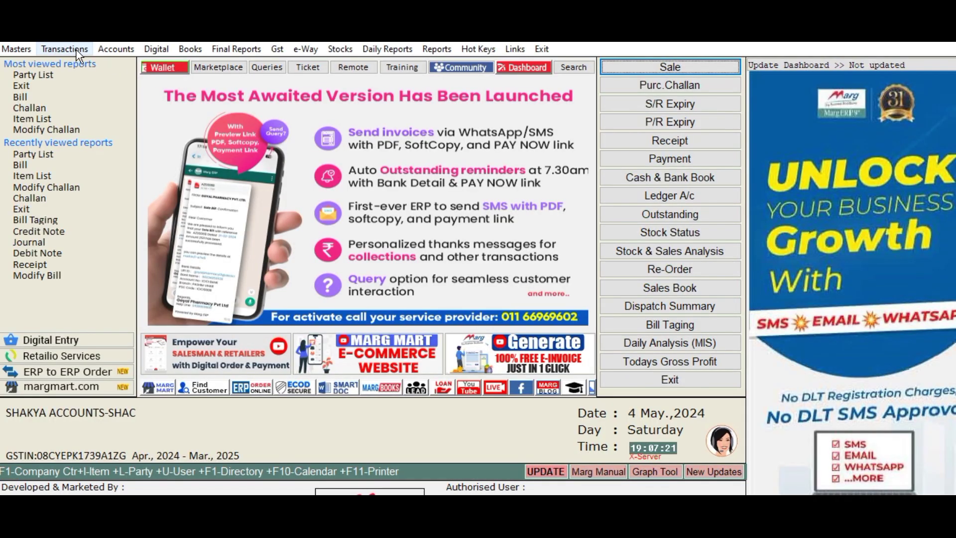
click(65, 49)
mouse_move(129, 78)
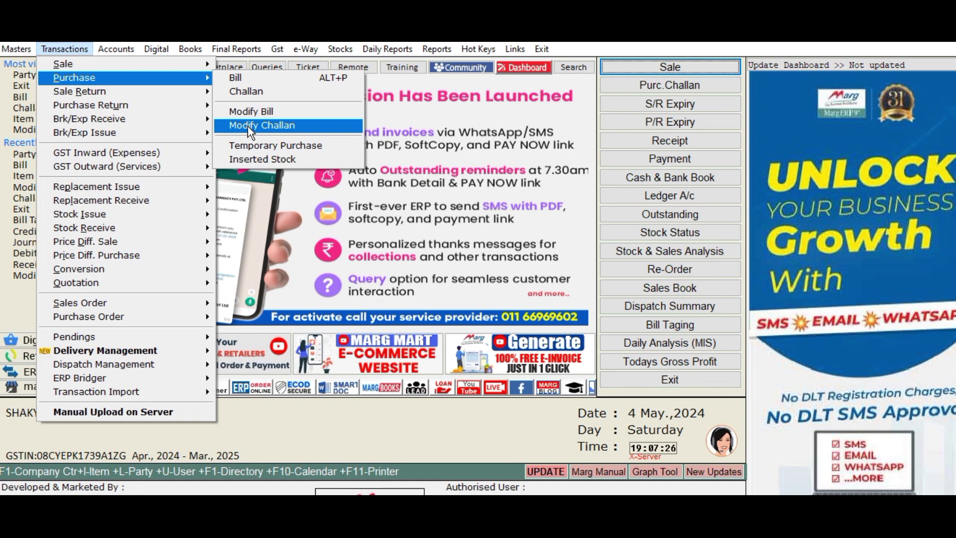
click(247, 125)
key(Return)
key(Return)
key(Return)
key(Return)
key(Return)
key(Return)
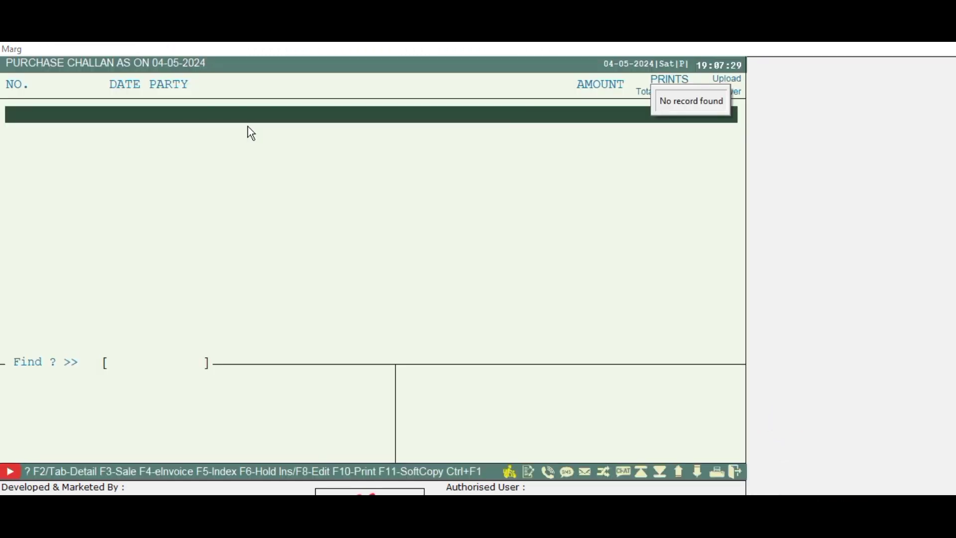
key(Escape)
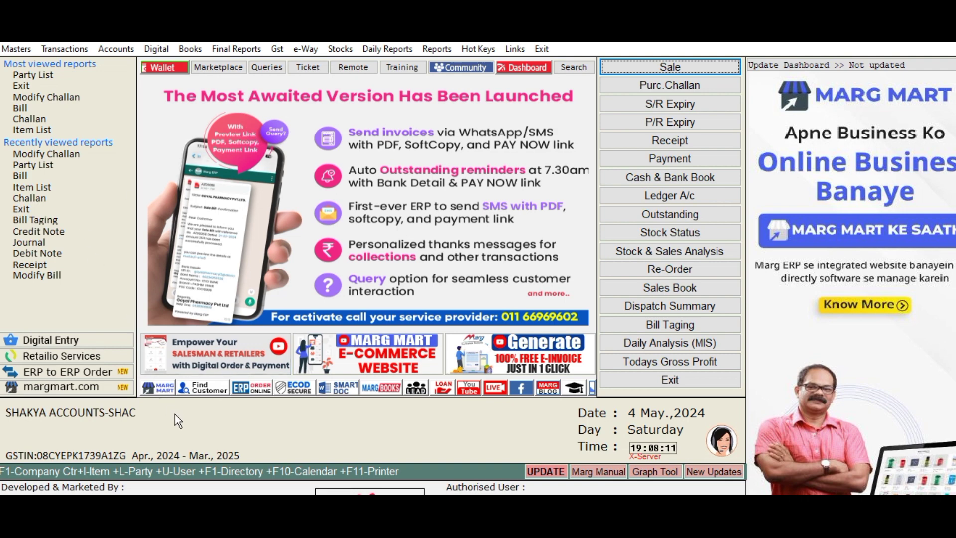
Open Accounts > Voucher Entry > Purchase, date it 0505, and select RAMESH KUMAR & COMPANY.
click(103, 50)
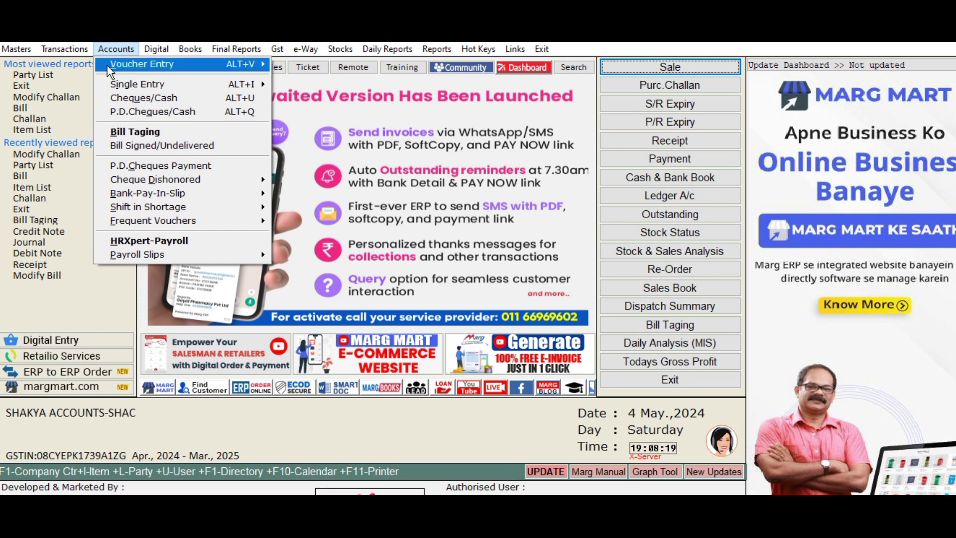
mouse_move(142, 74)
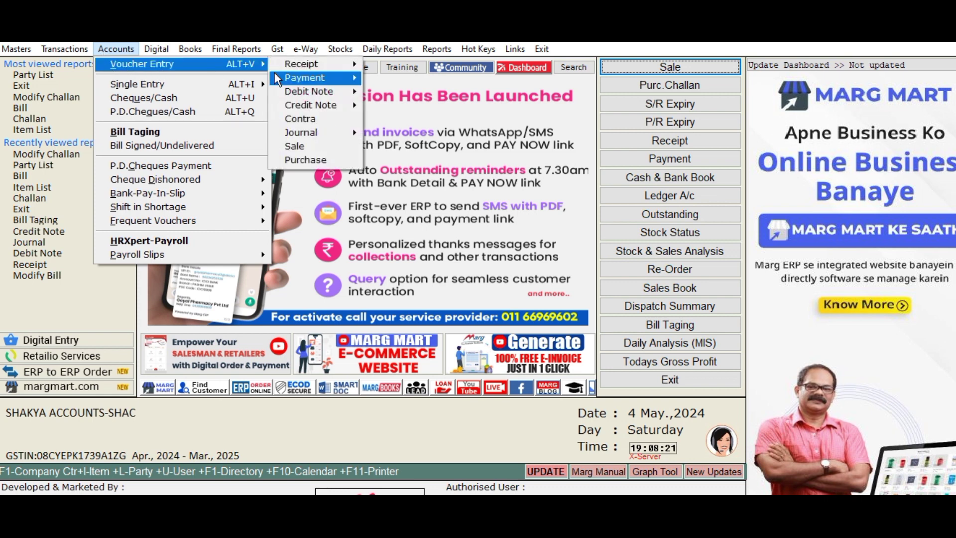
mouse_move(295, 79)
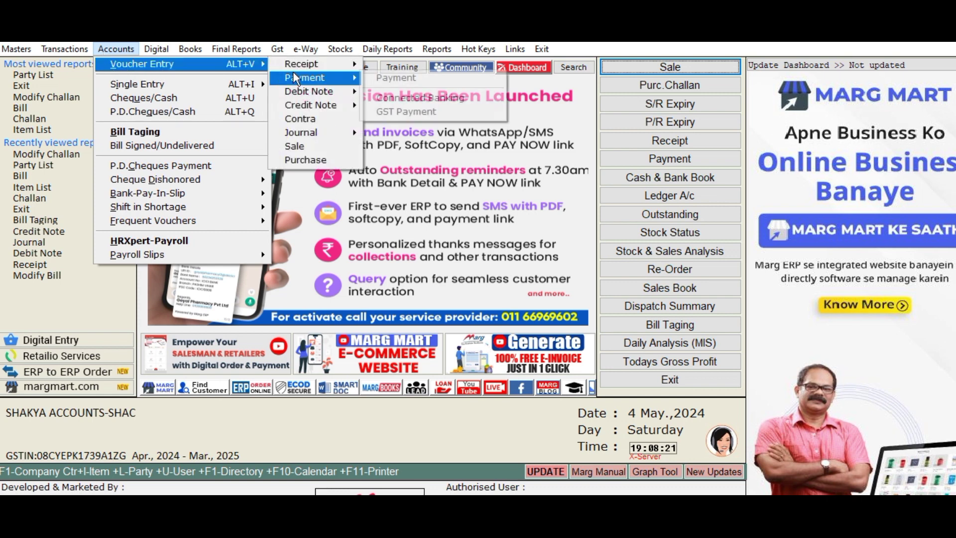
click(305, 161)
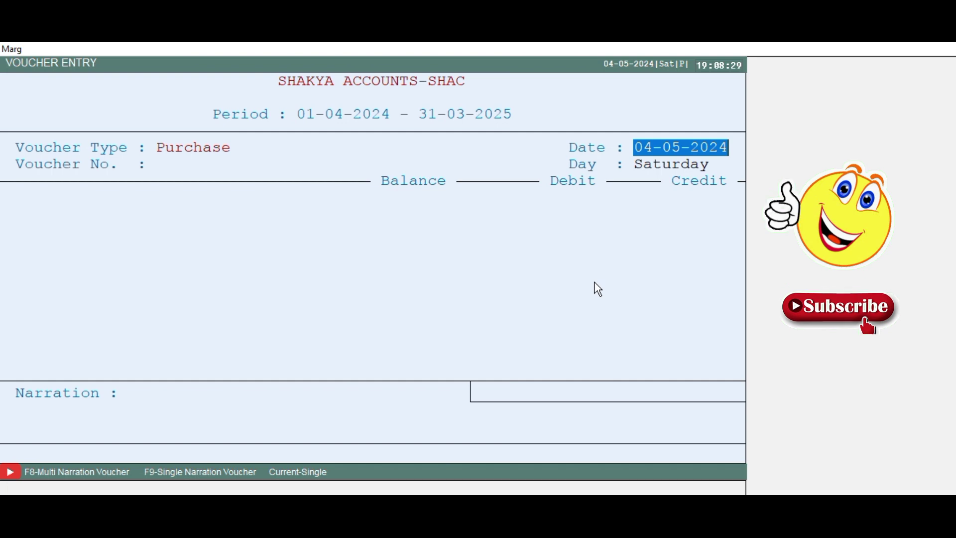
text(0505)
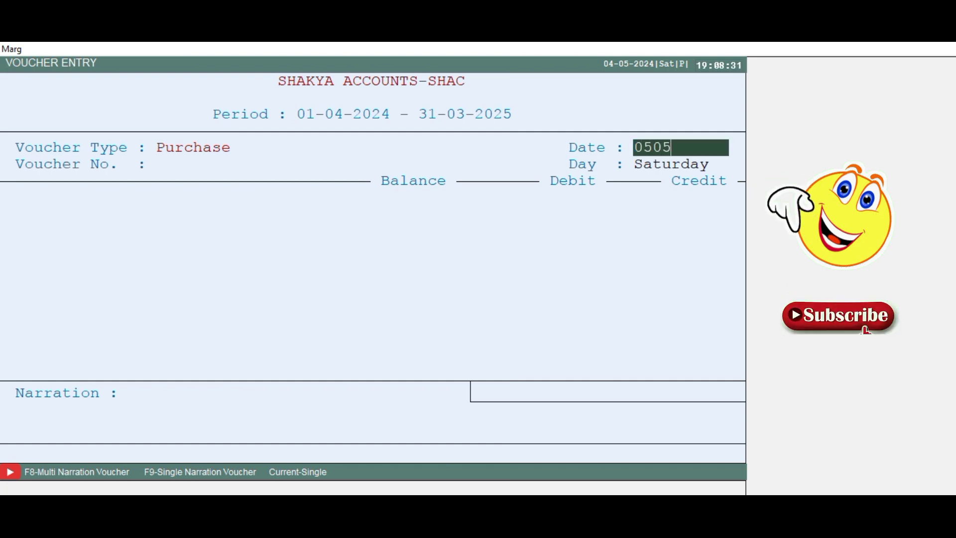
key(Return)
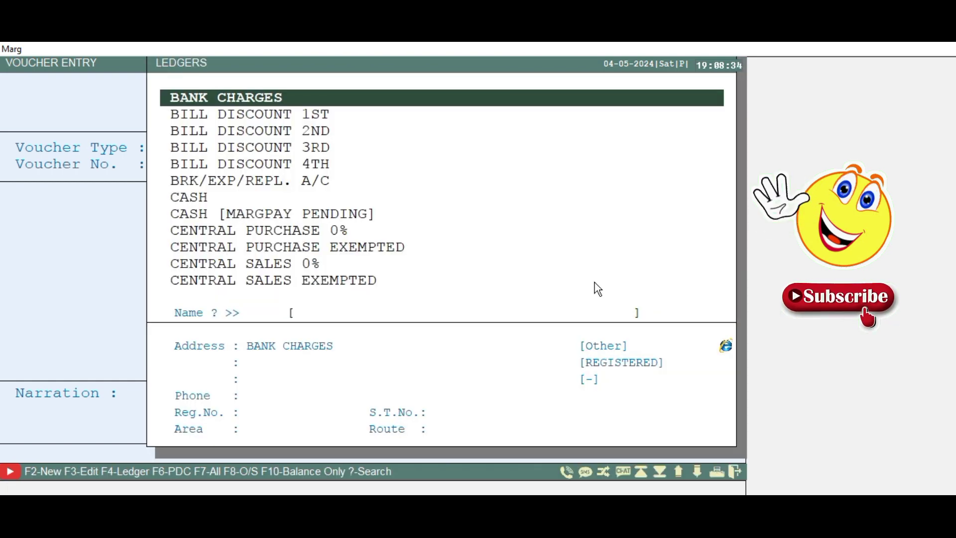
text(RAM)
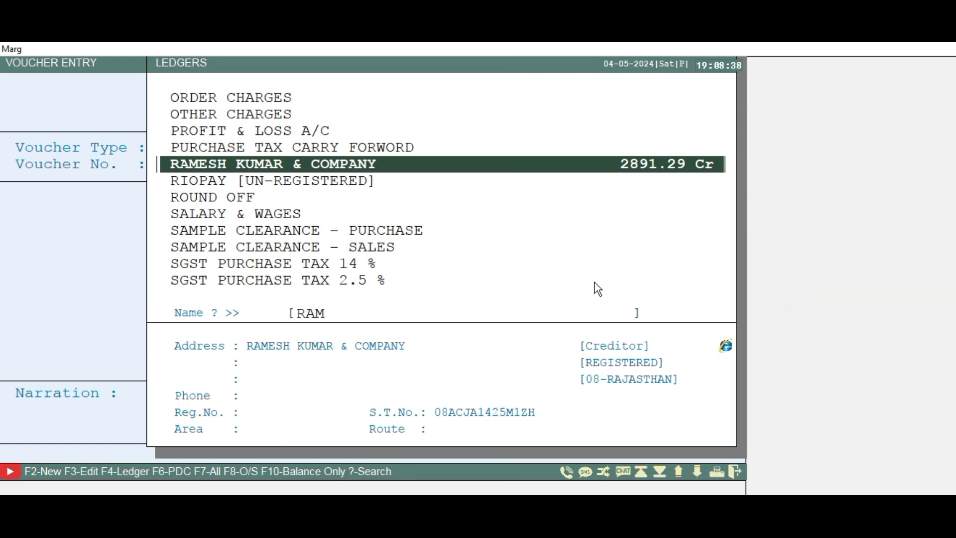
key(Return)
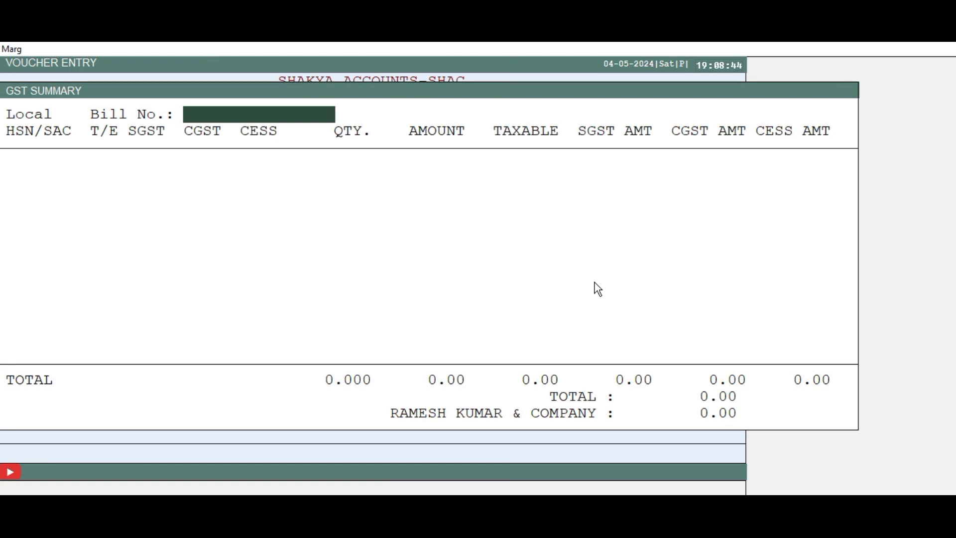
Enter bill number 6570 and choose HSN 2152 BRUSH for the tax row.
text(6570)
key(Return)
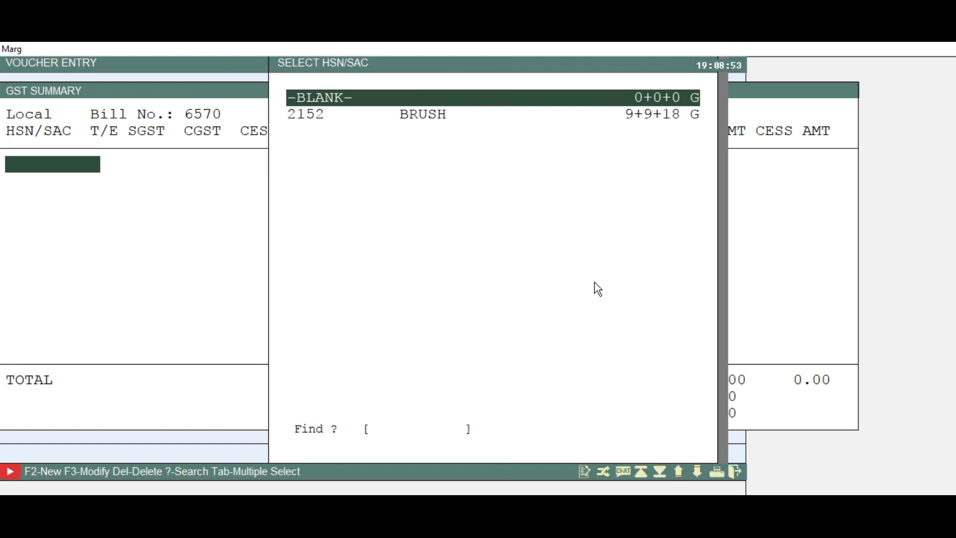
key(Down)
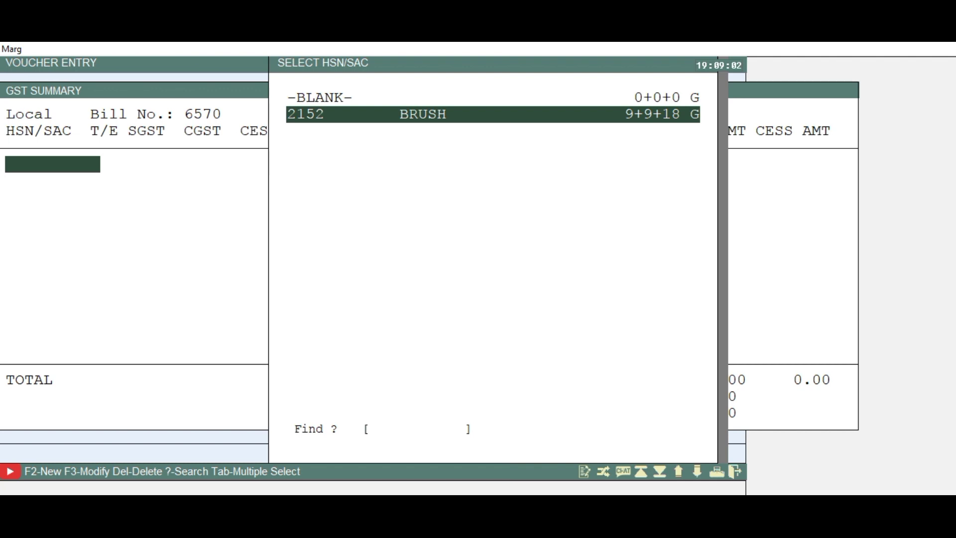
key(Return)
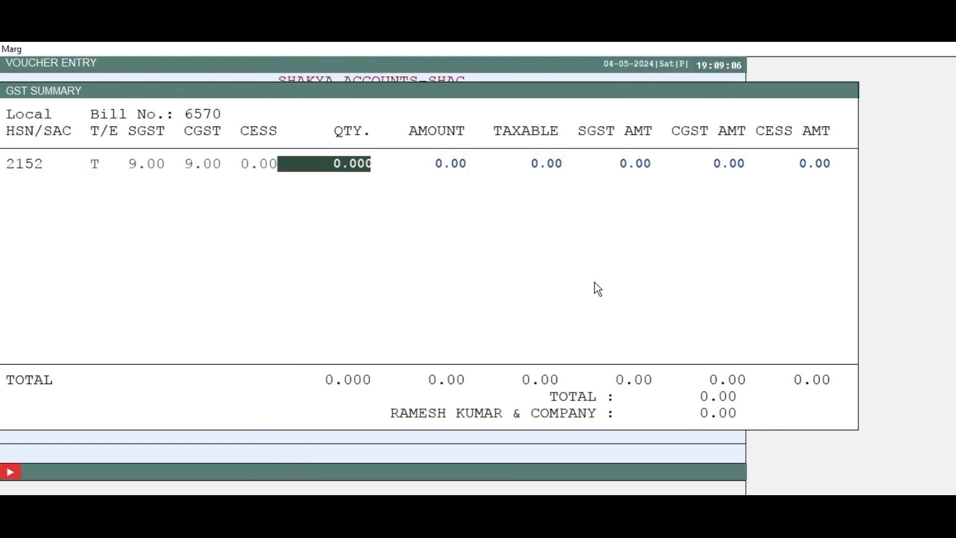
Enter quantity 90 and amount 7000, accepting taxable 5932.20 and SGST/CGST 533.90 each.
text(90)
key(Return)
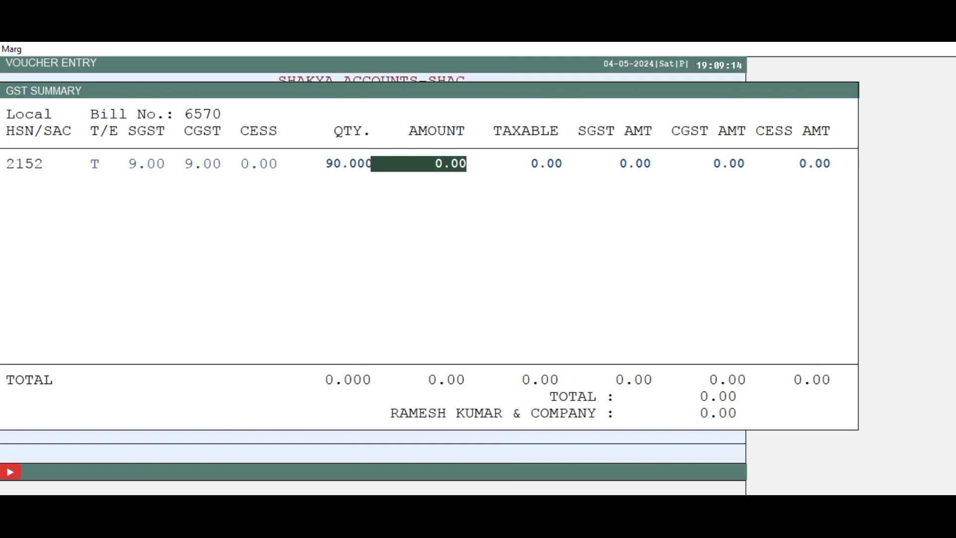
text(7000)
key(Return)
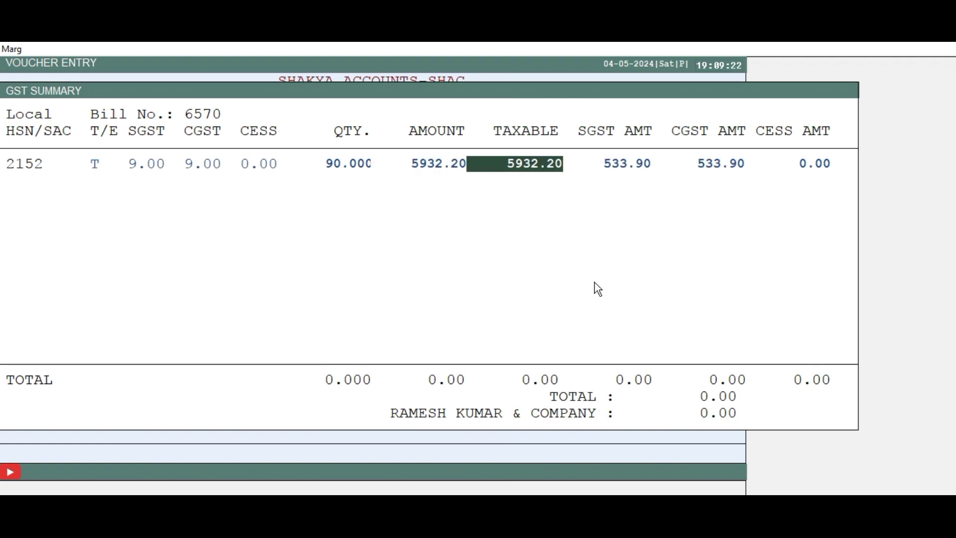
key(Return)
key(Return)
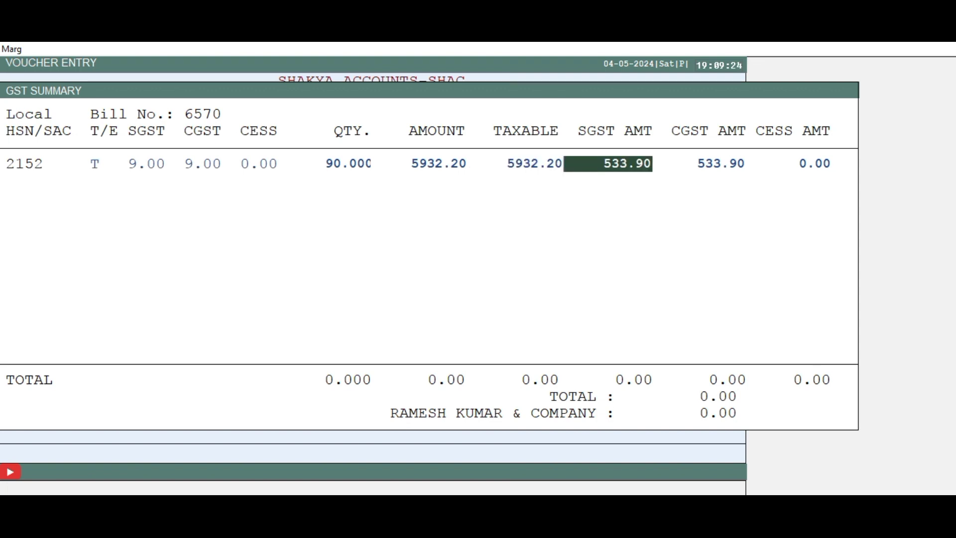
key(Return)
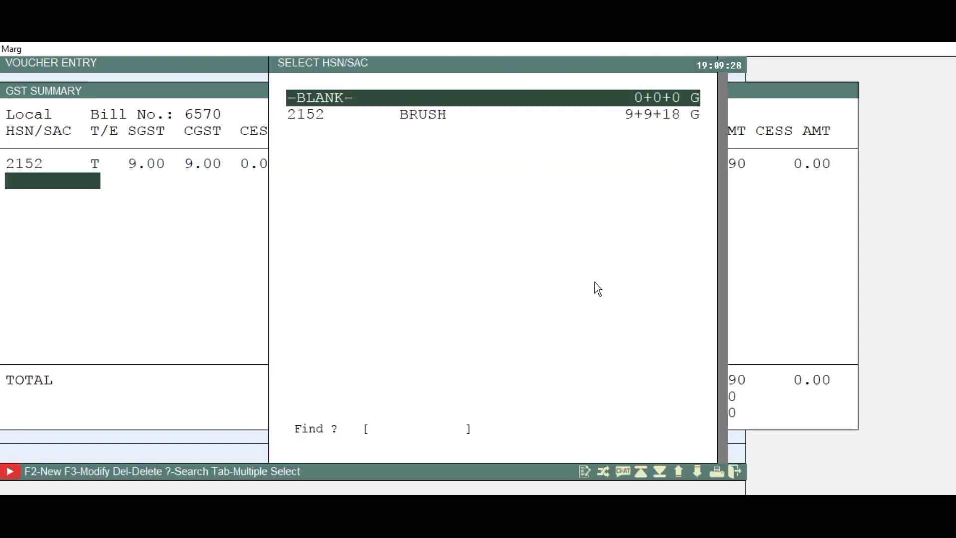
key(Return)
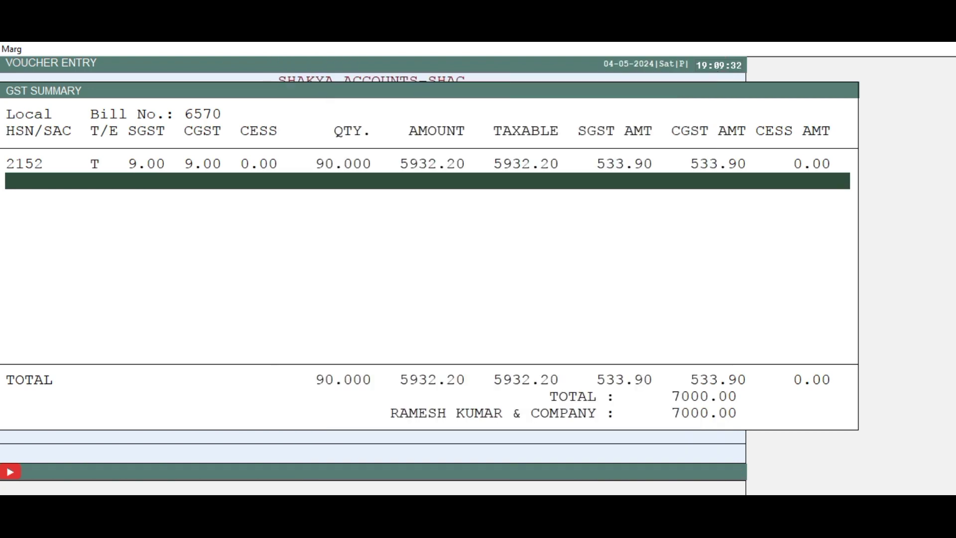
key(Return)
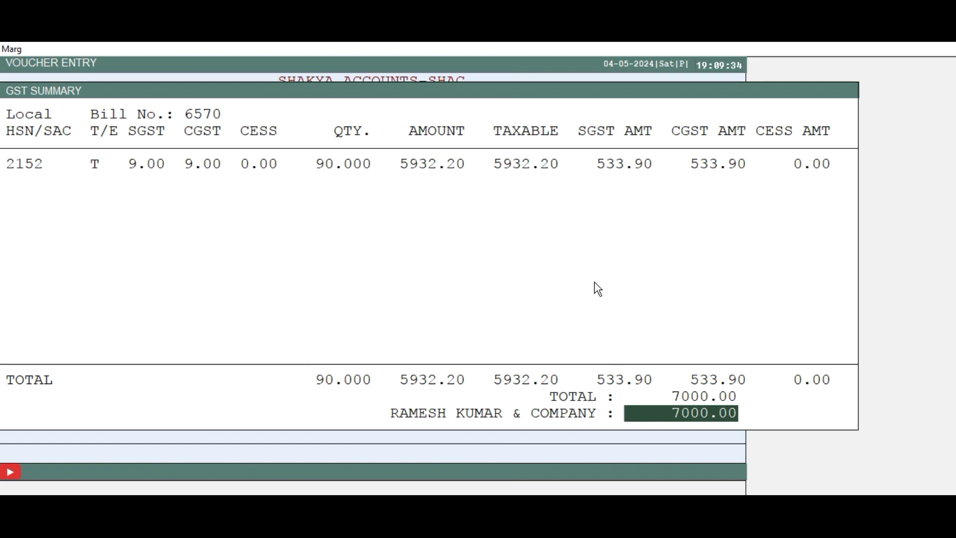
Post 5932.20 purchase and 533.90 SGST/CGST lines with narration 6570, then open the DETAIL form.
key(Return)
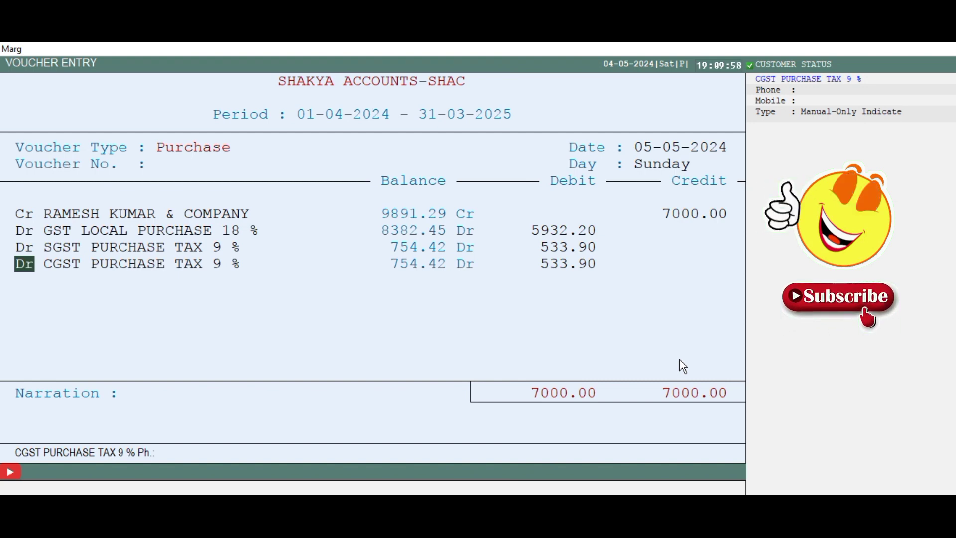
key(Return)
key(Return)
key(Return)
key(Return)
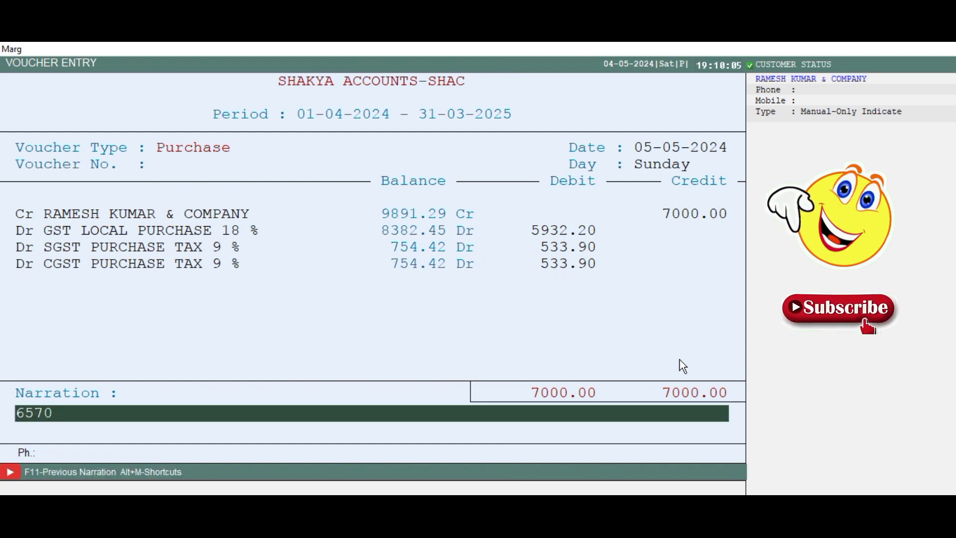
key(Return)
key(Return)
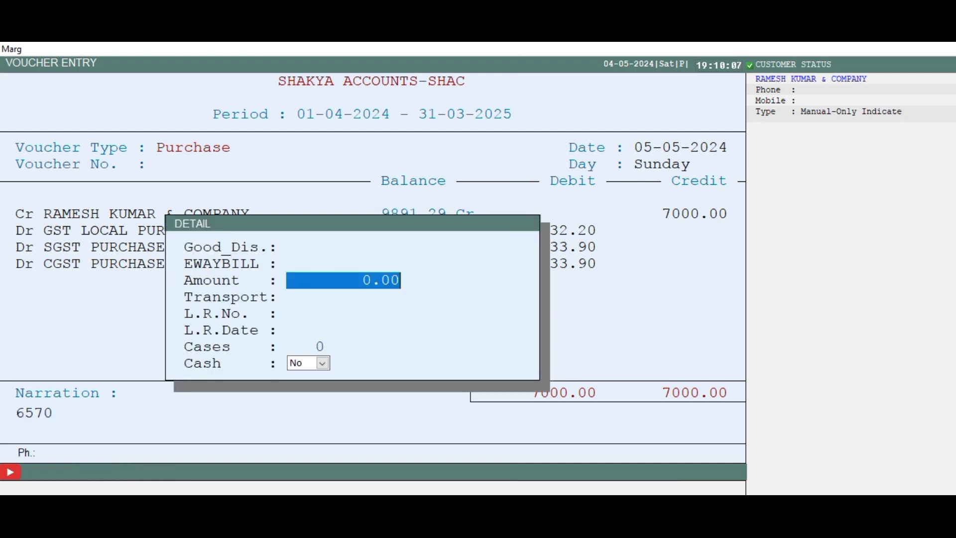
key(Up)
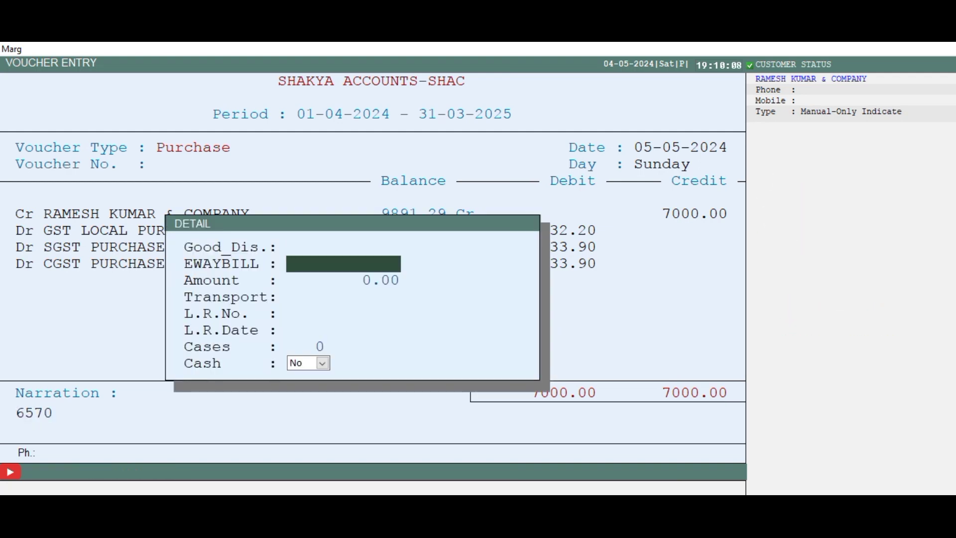
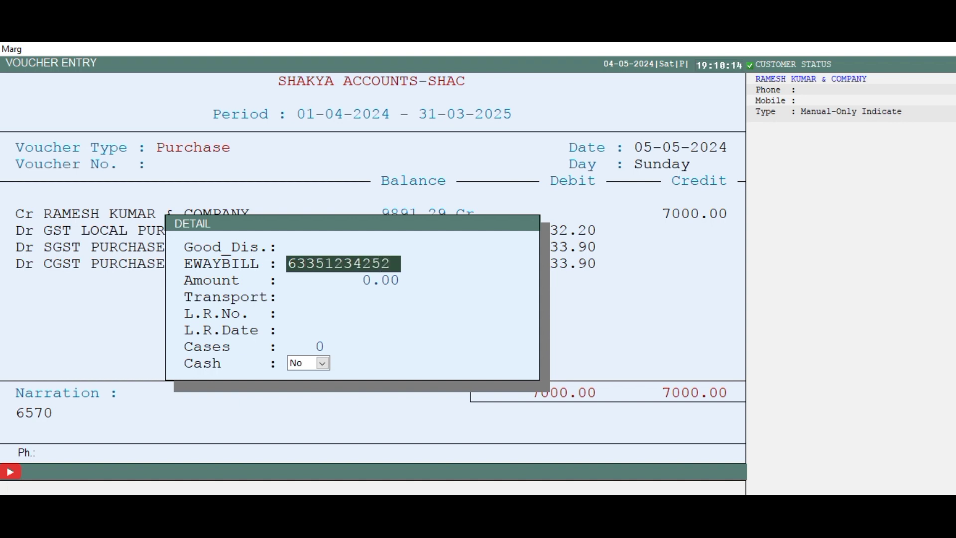
key(Return)
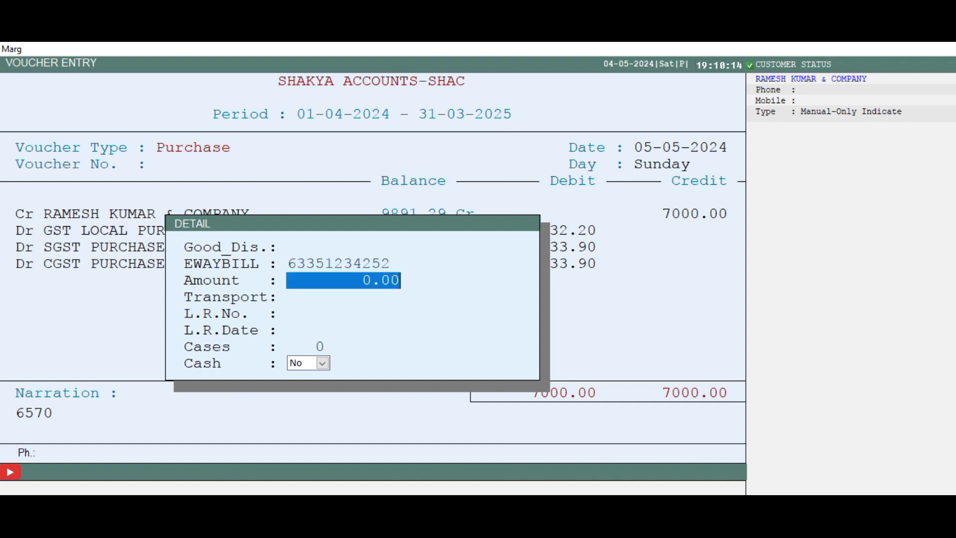
text(7000)
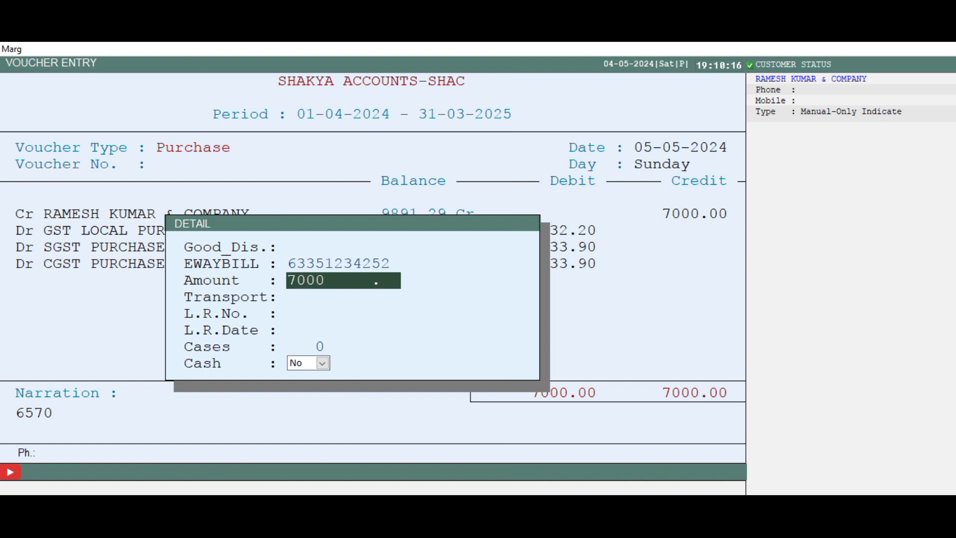
key(Return)
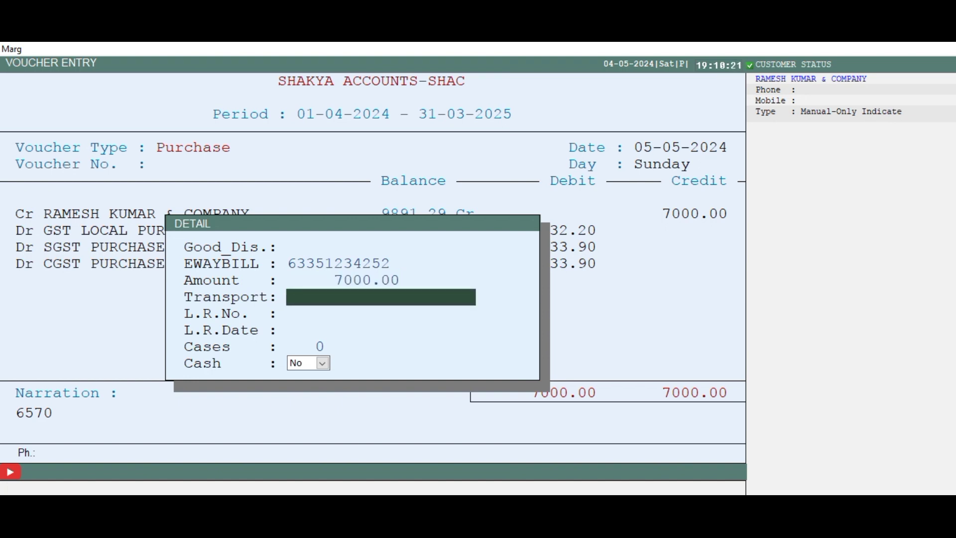
Leave transport, L.R. number, L.R. date and cases empty, keep Cash as No, and save.
key(Return)
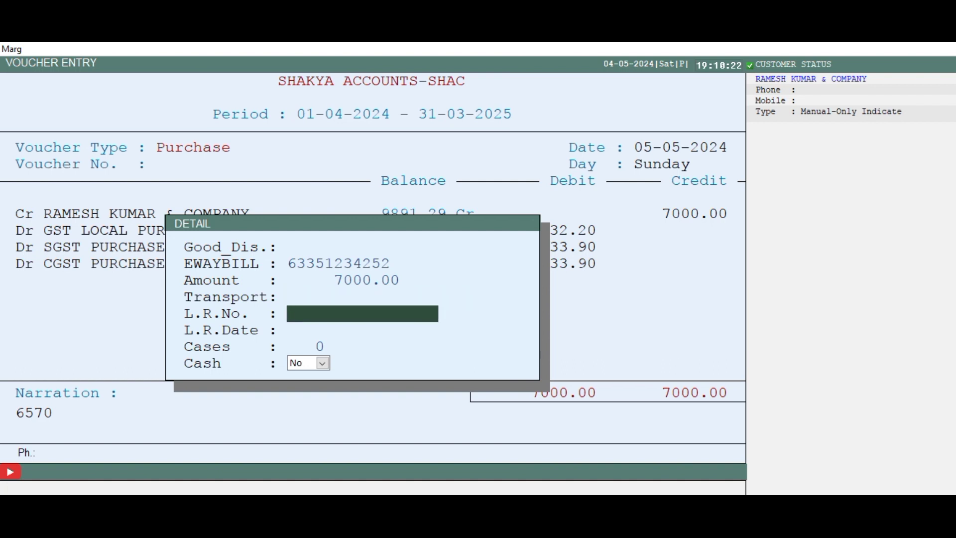
key(Return)
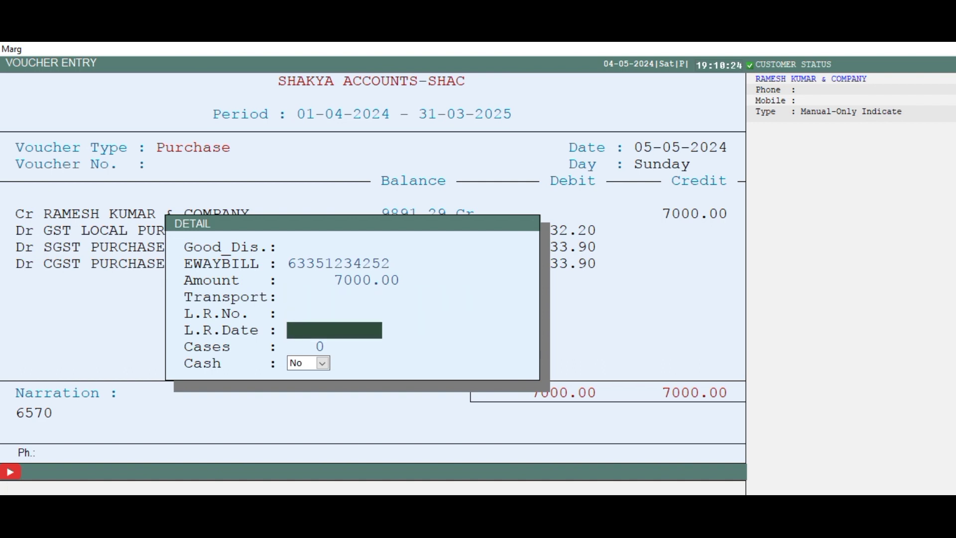
key(Return)
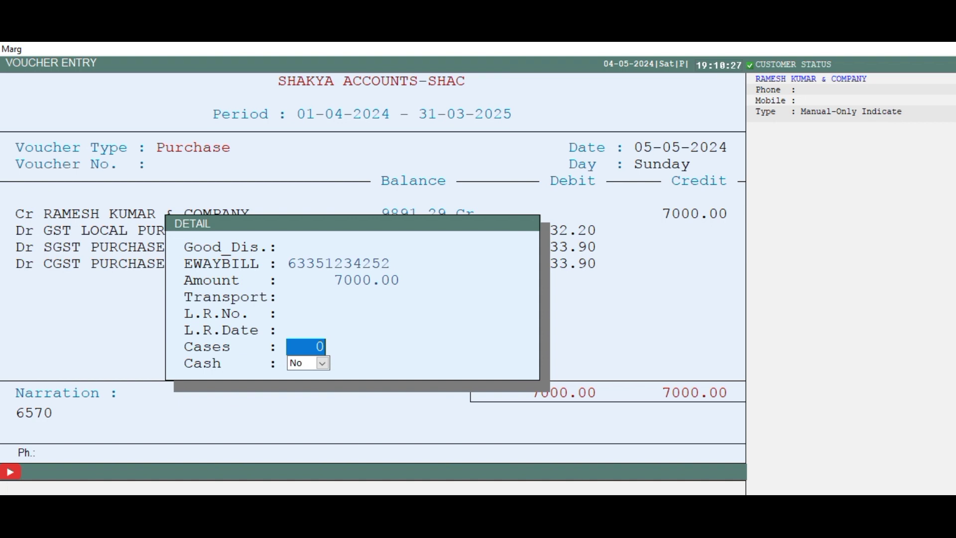
key(Return)
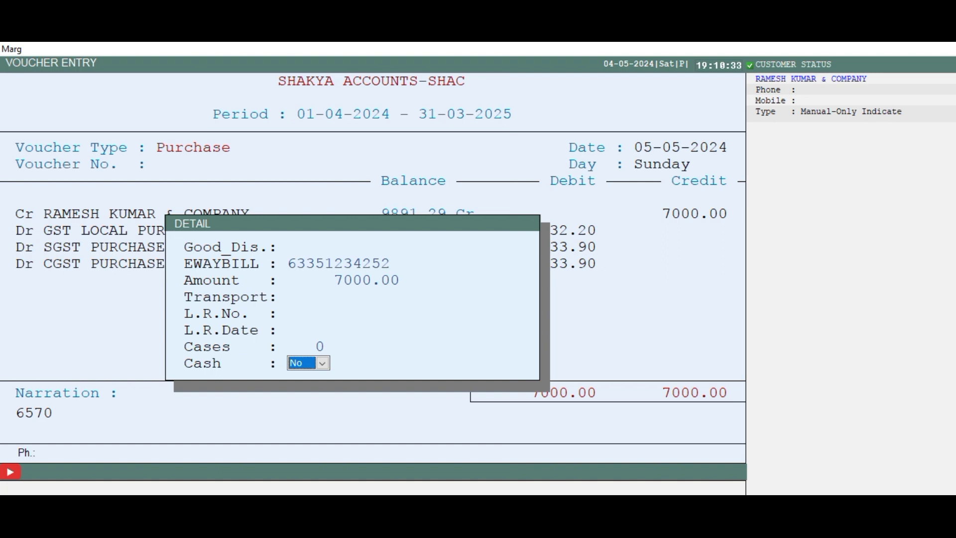
key(alt+Down)
key(Up)
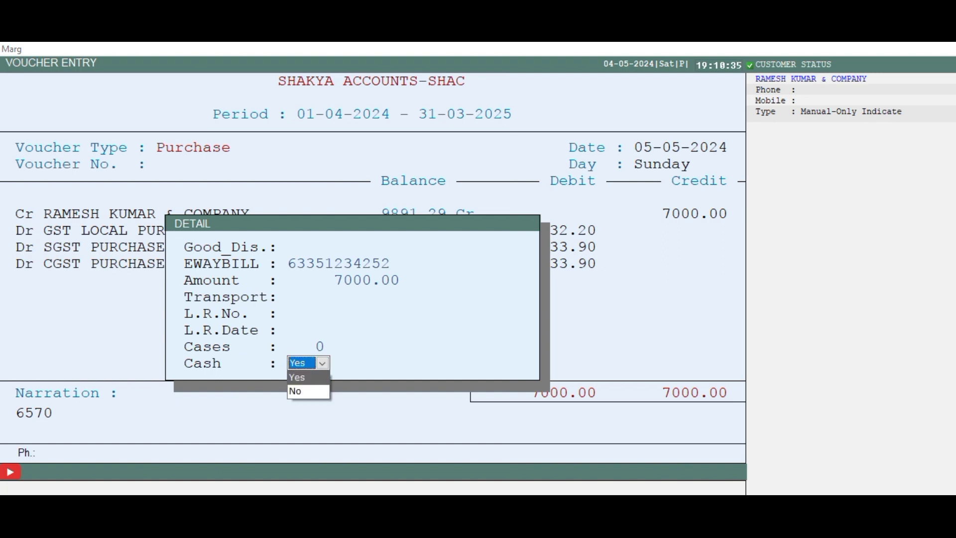
key(Down)
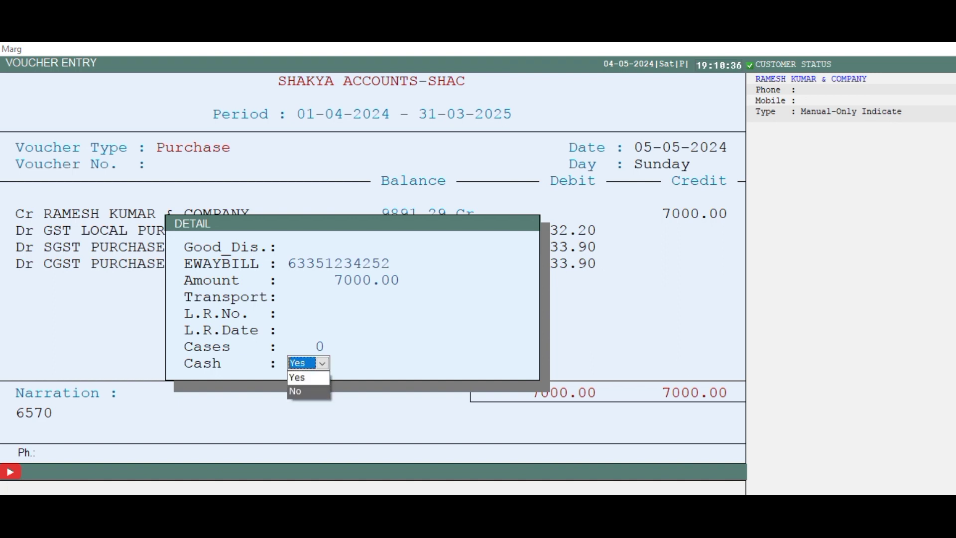
key(Return)
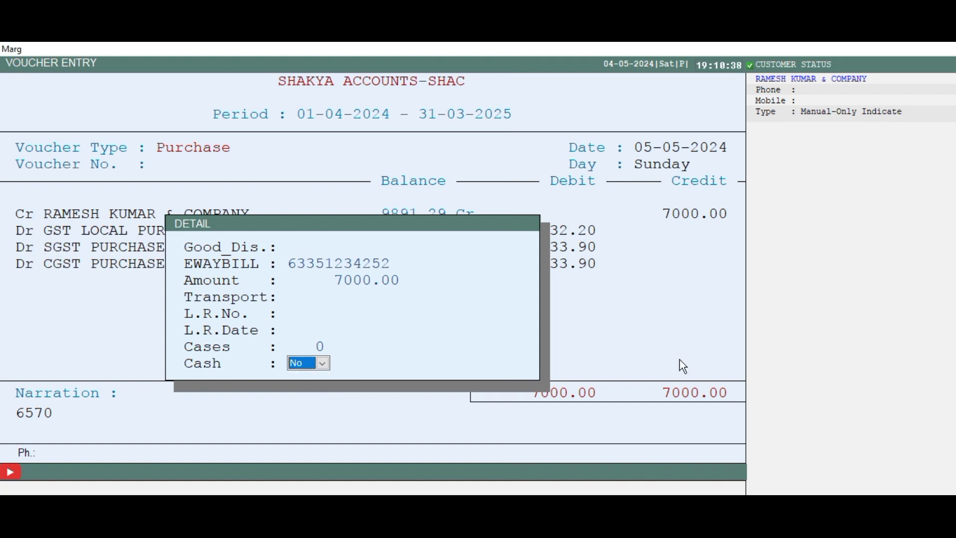
key(Return)
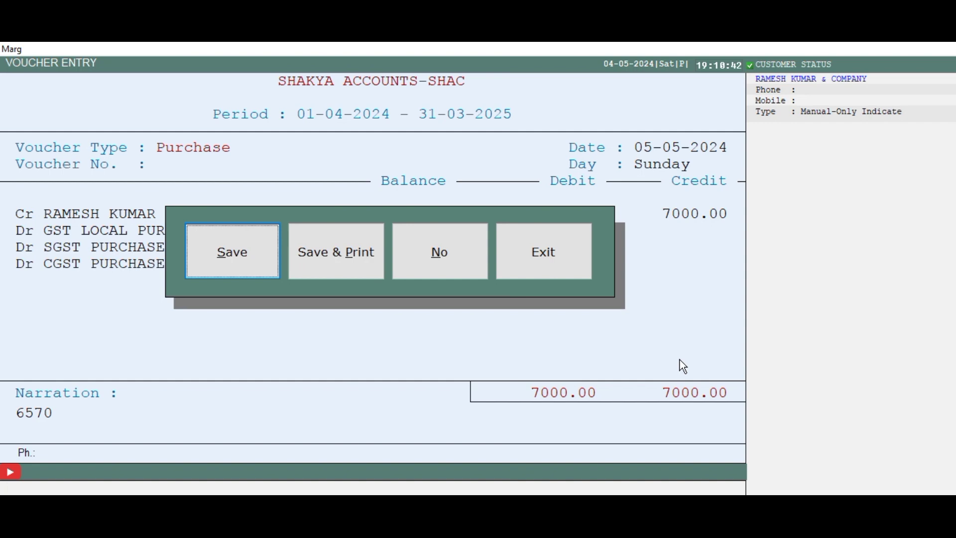
key(Return)
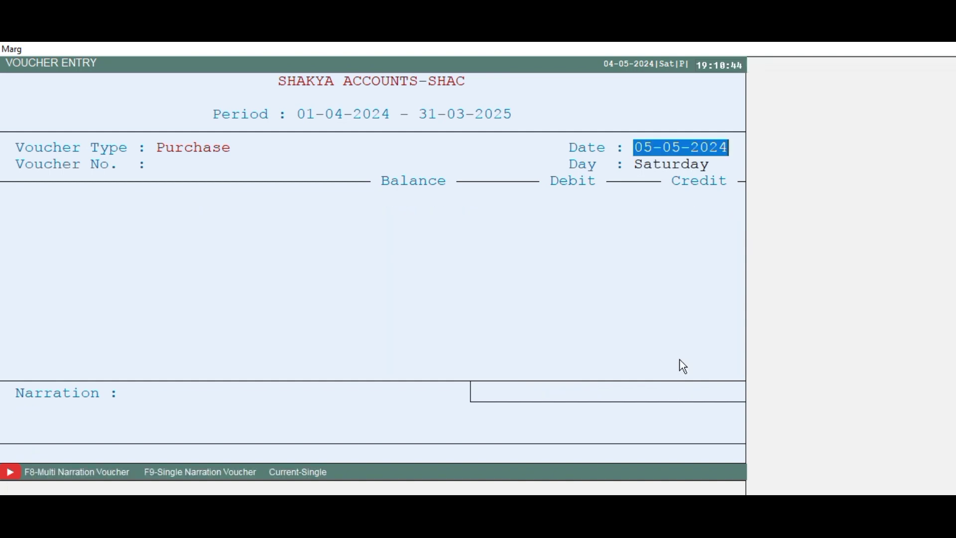
Search the ledger for RAMES and check the May 5 entry for bill 6570 at 7000.00.
key(Escape)
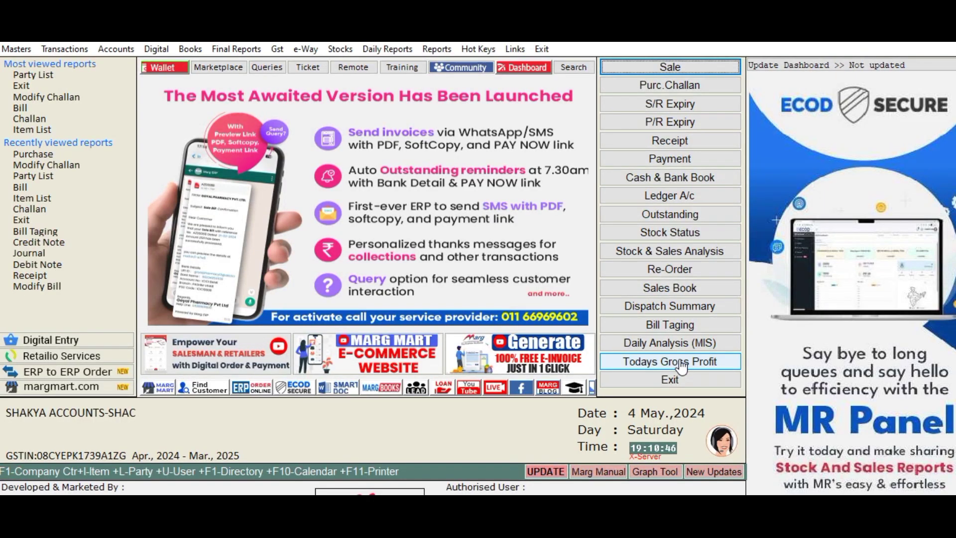
key(ctrl+l)
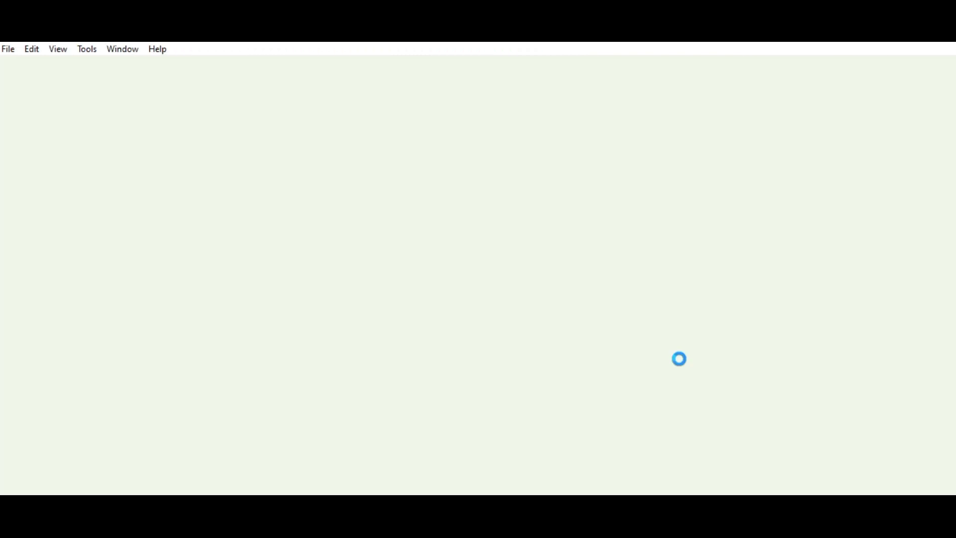
text(RAMES)
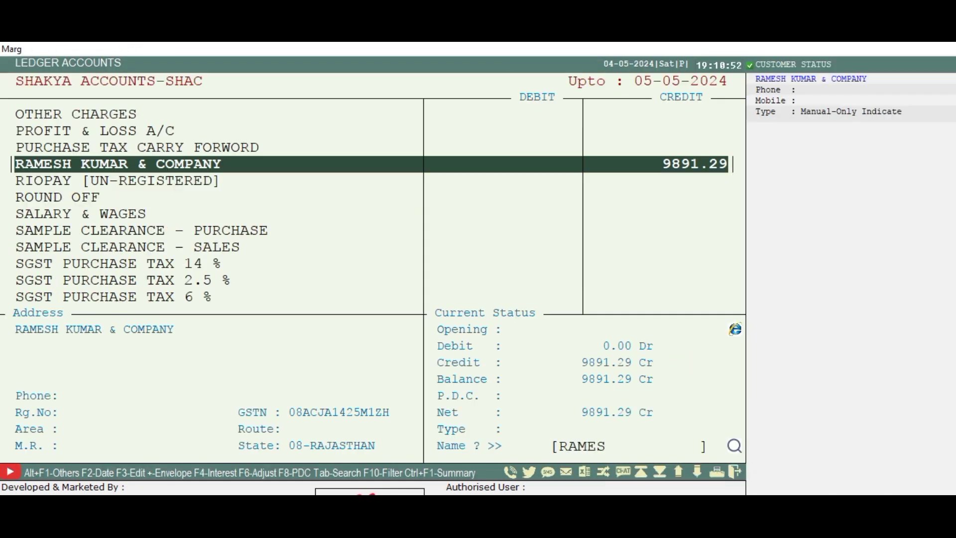
key(Return)
key(Return)
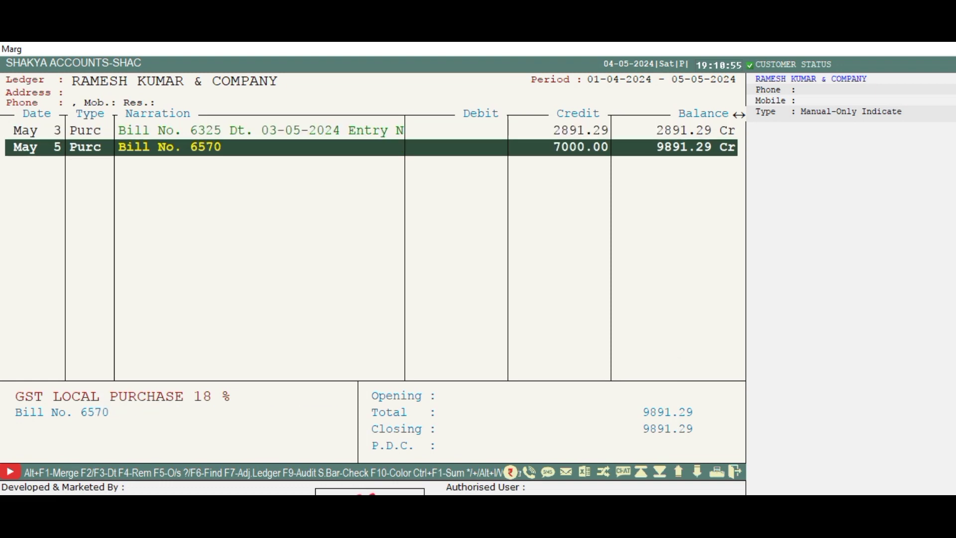
key(Return)
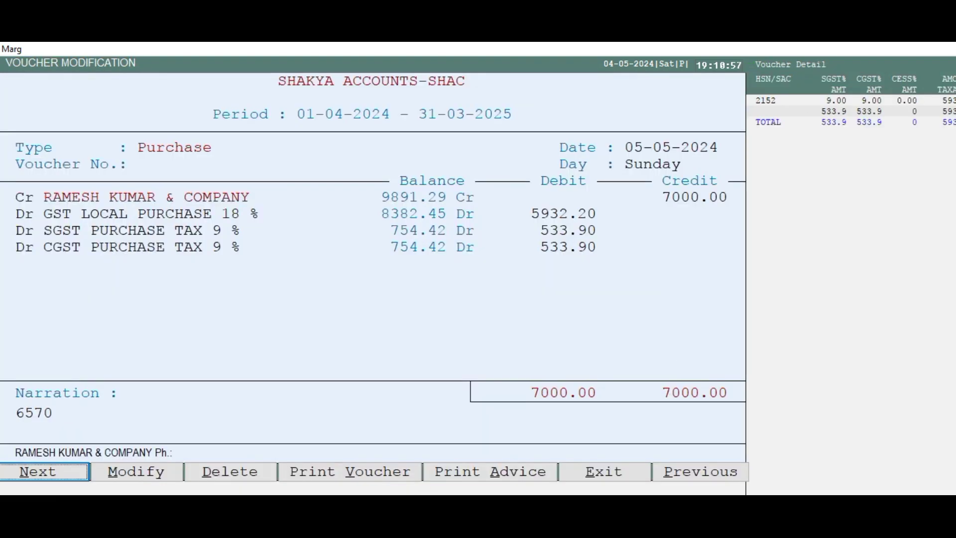
key(Escape)
key(Up)
key(Down)
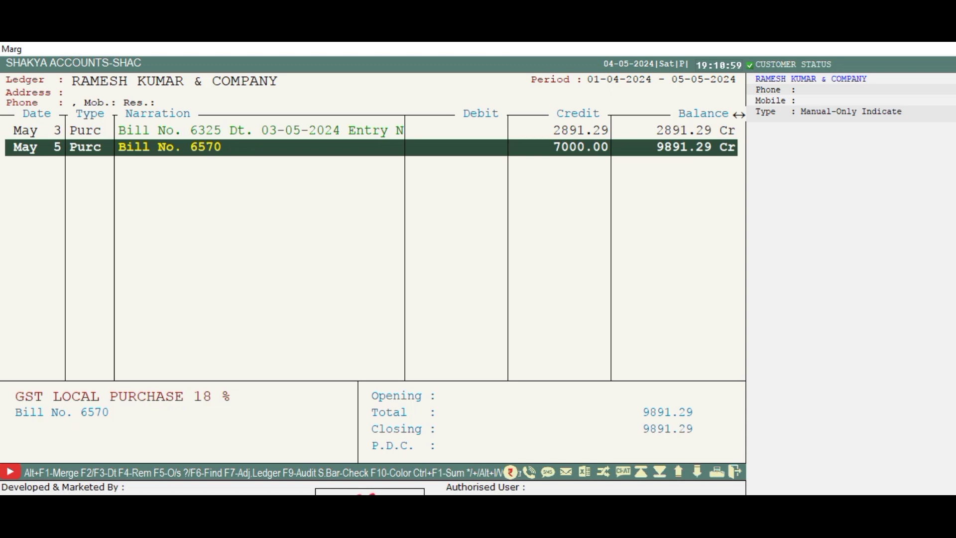
key(Escape)
key(Escape)
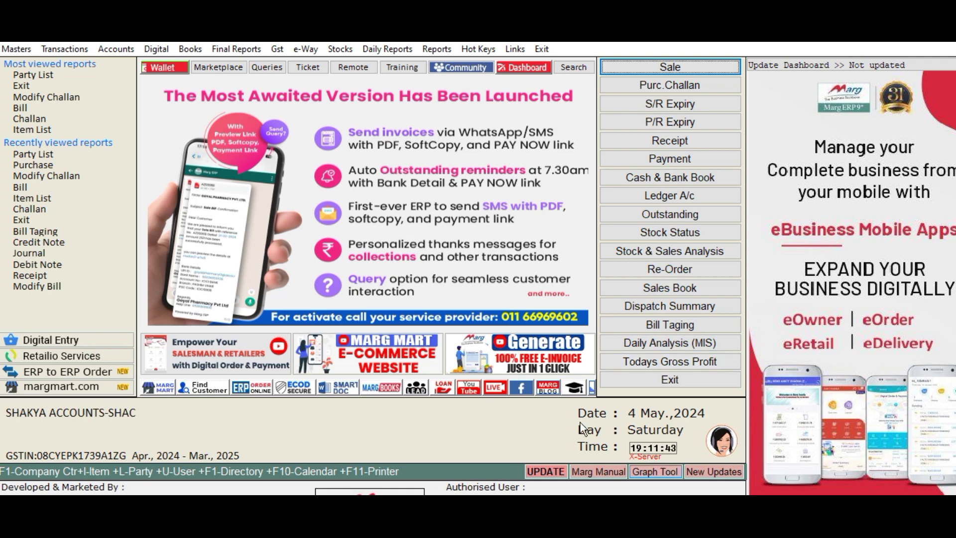
Start Purchase Modify Bill with From date 03-05-2024 and All Ledger selected.
click(82, 50)
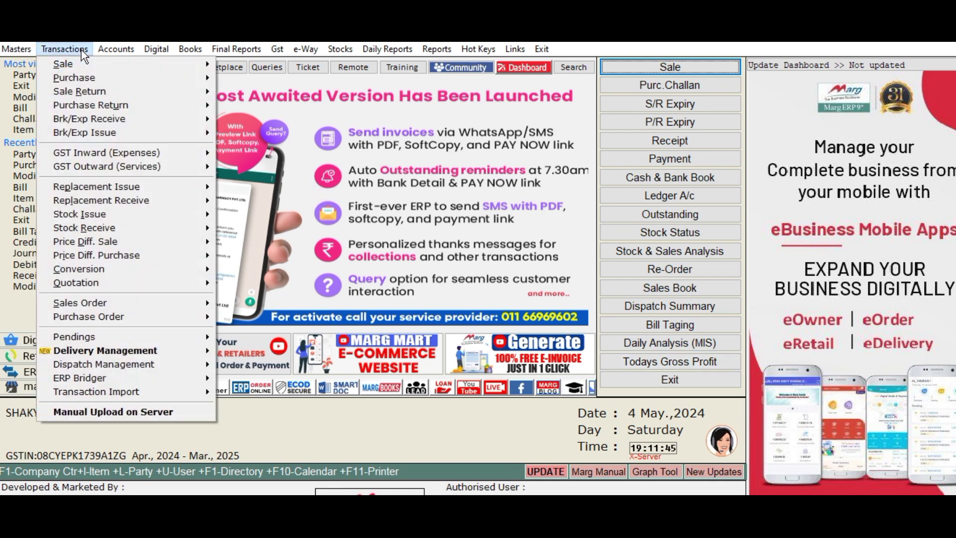
mouse_move(75, 80)
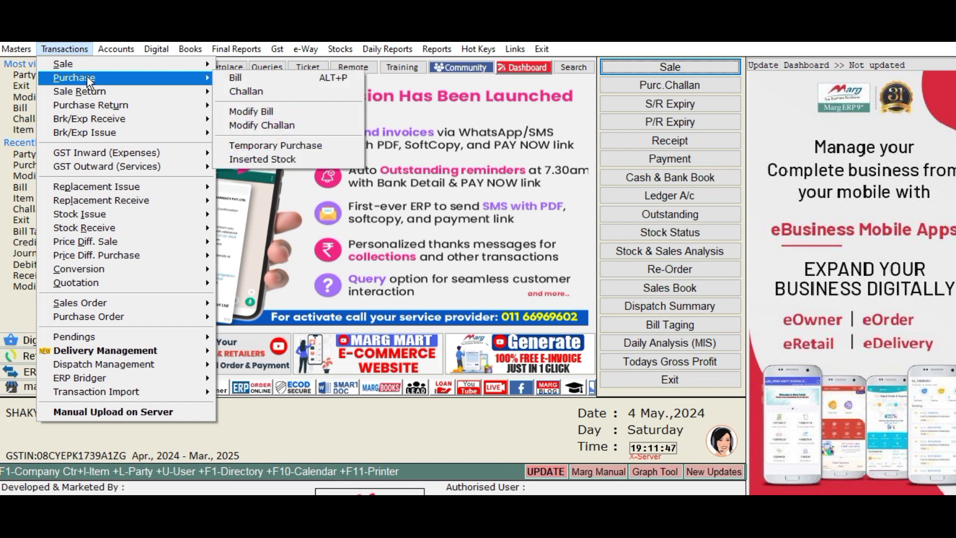
click(249, 113)
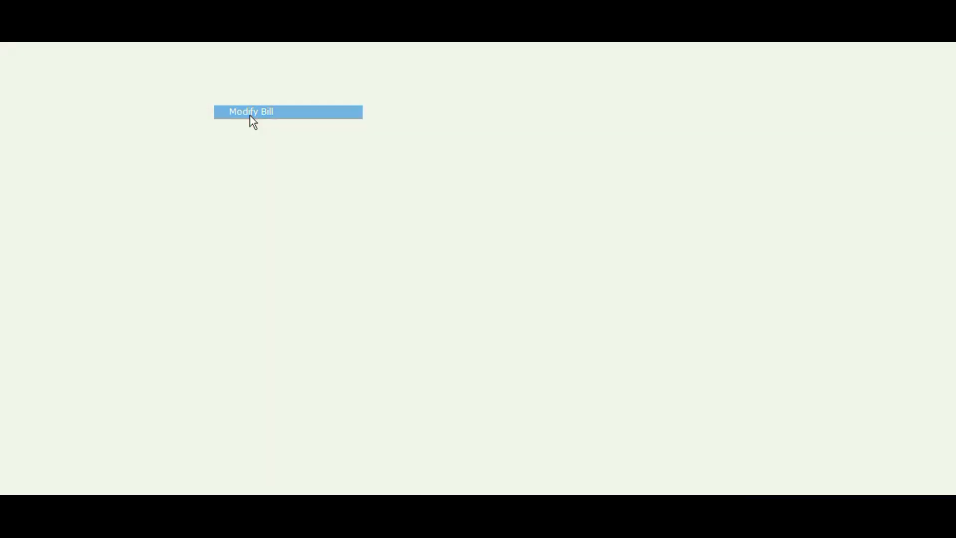
key(Return)
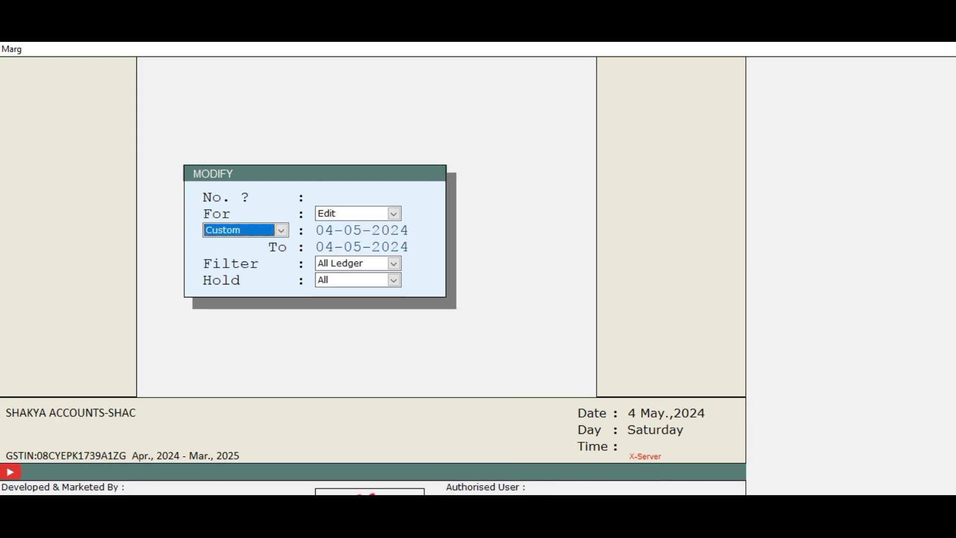
key(Return)
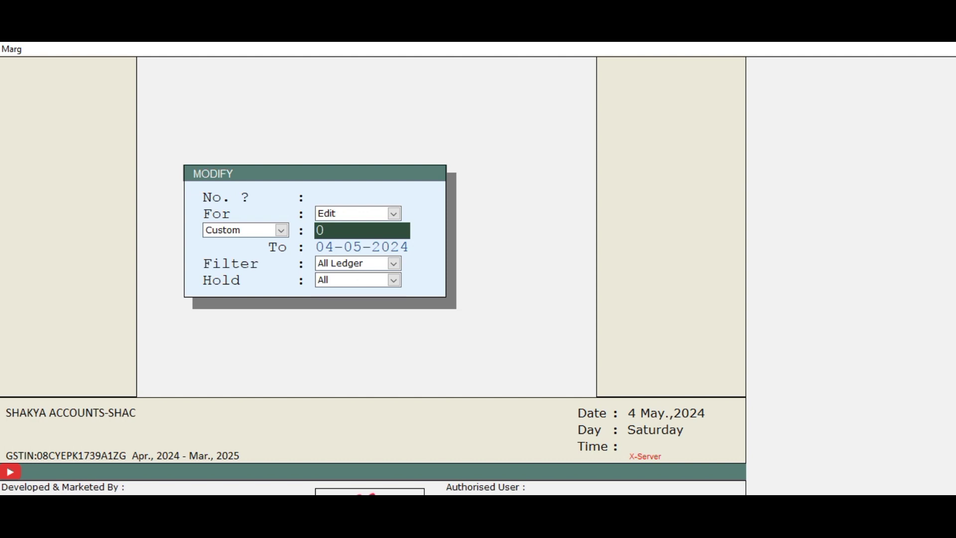
text(3)
key(Return)
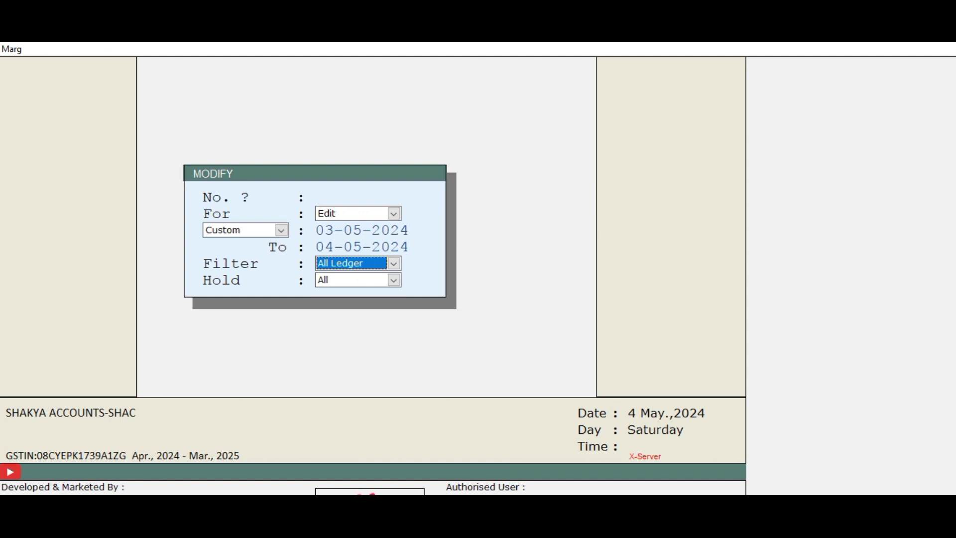
key(Return)
key(Return)
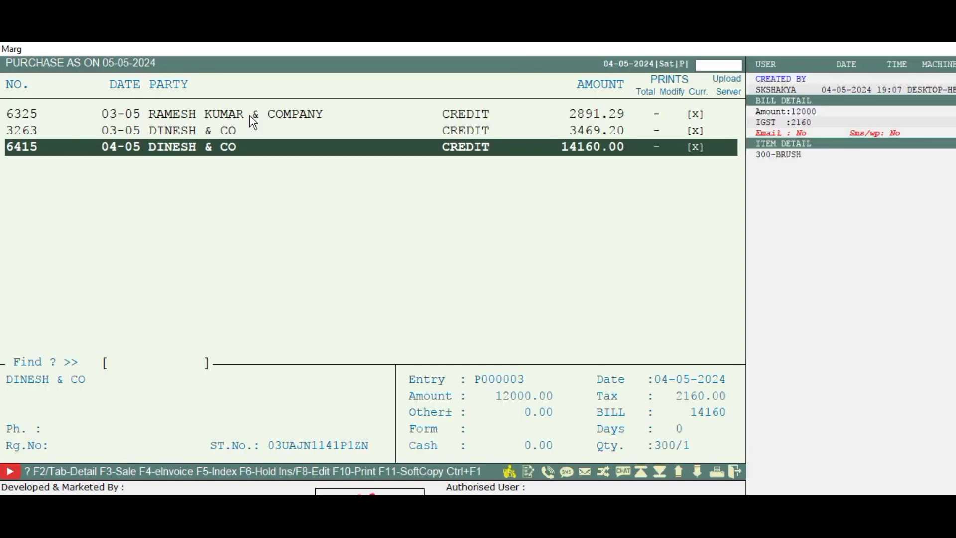
key(Up)
key(Up)
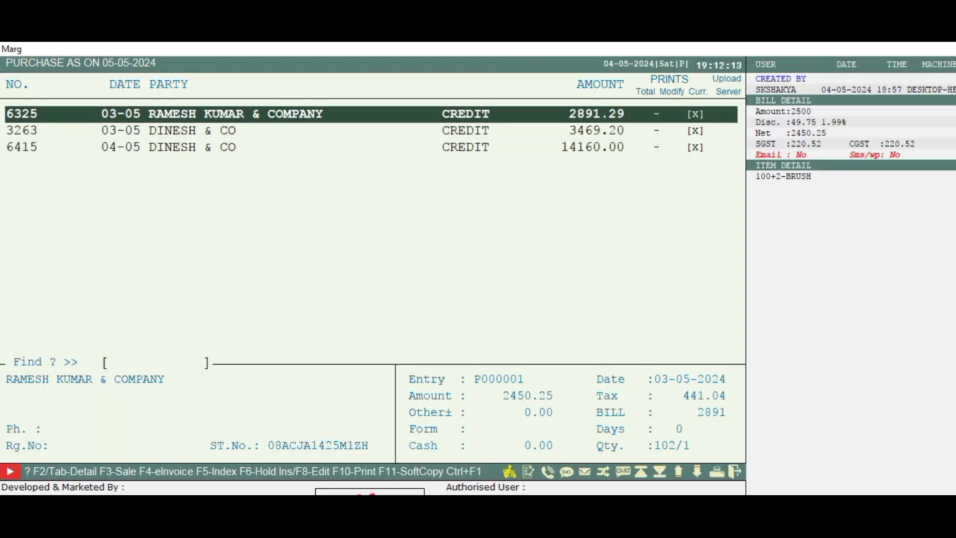
key(Down)
key(Down)
key(Up)
key(Up)
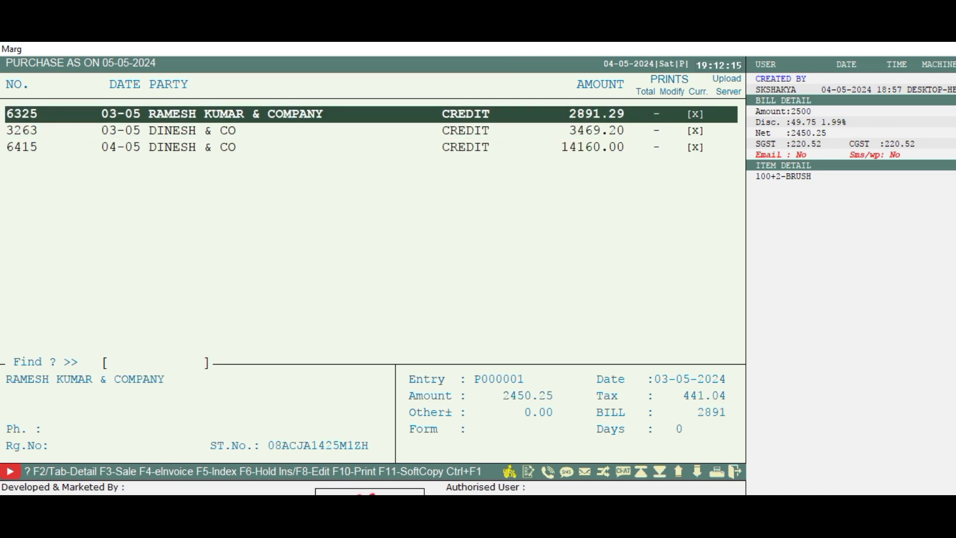
key(Down)
key(Down)
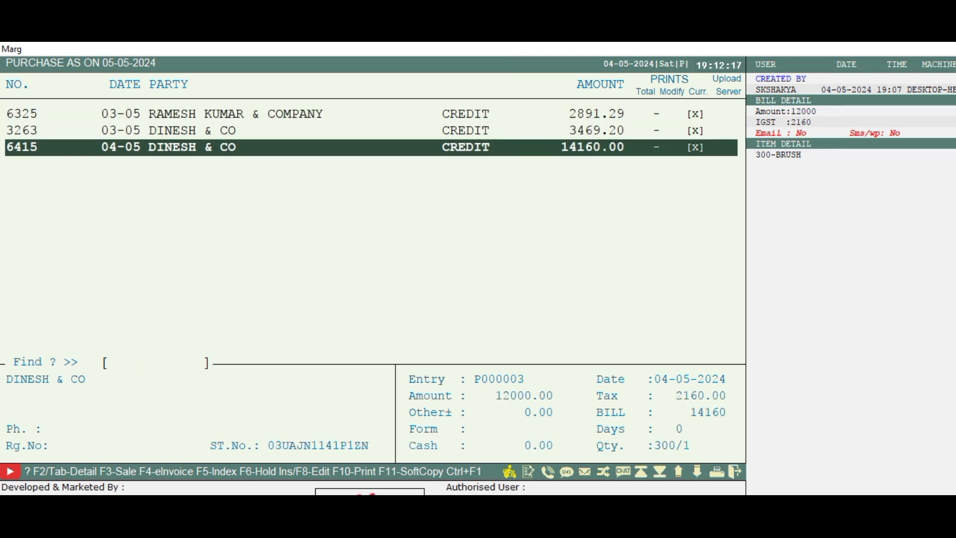
key(Up)
key(Up)
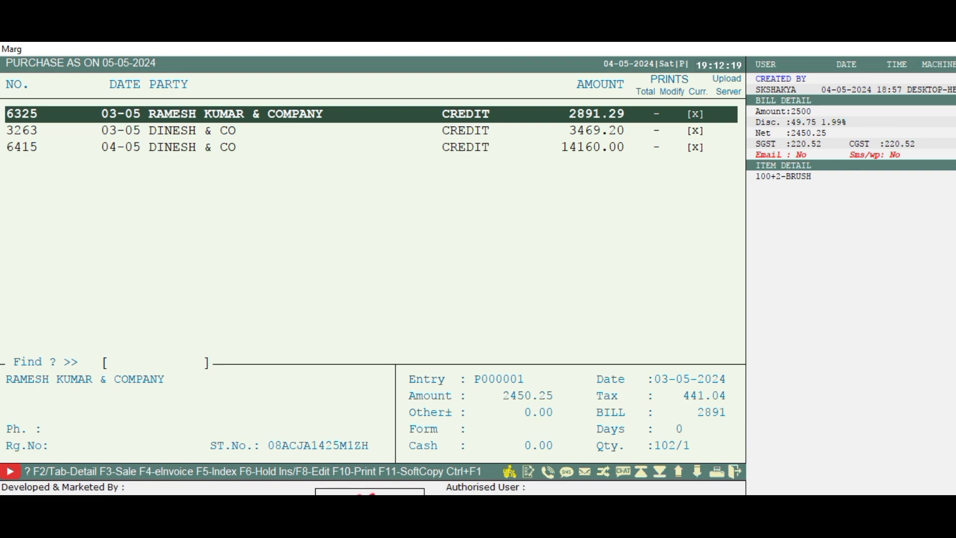
Open bill 6325 and select Cancel among its available actions.
key(Return)
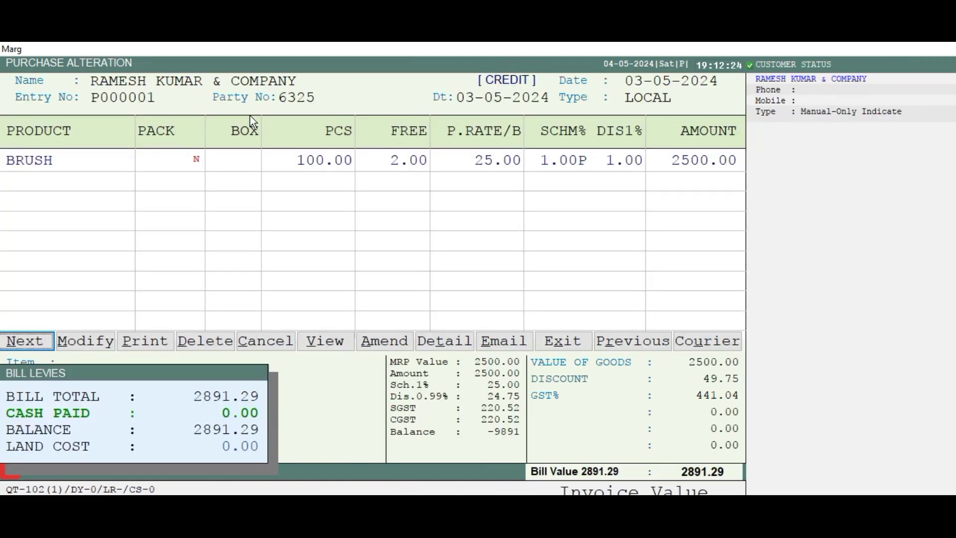
key(Right)
key(Right)
key(Right)
key(Right)
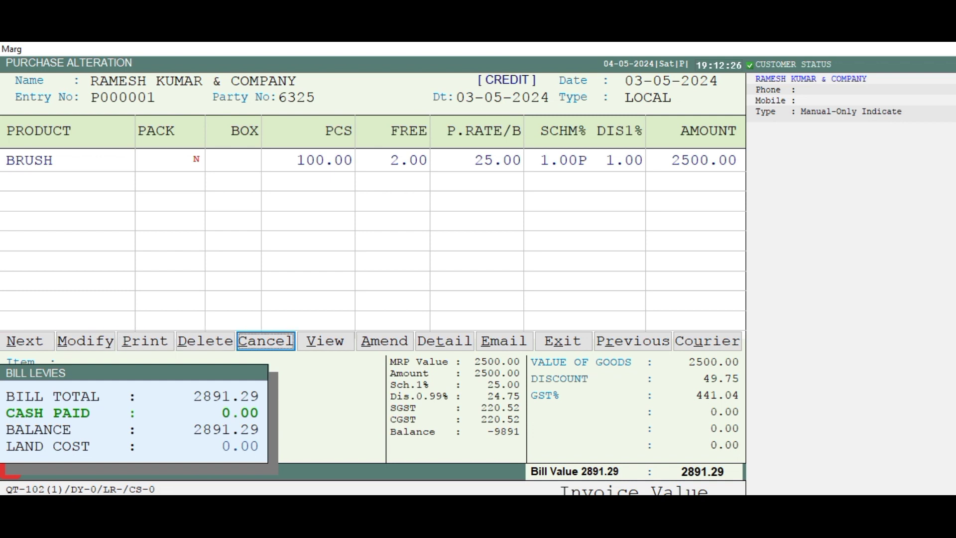
key(Left)
key(Left)
key(Left)
key(Left)
key(Right)
key(Right)
key(Right)
key(Right)
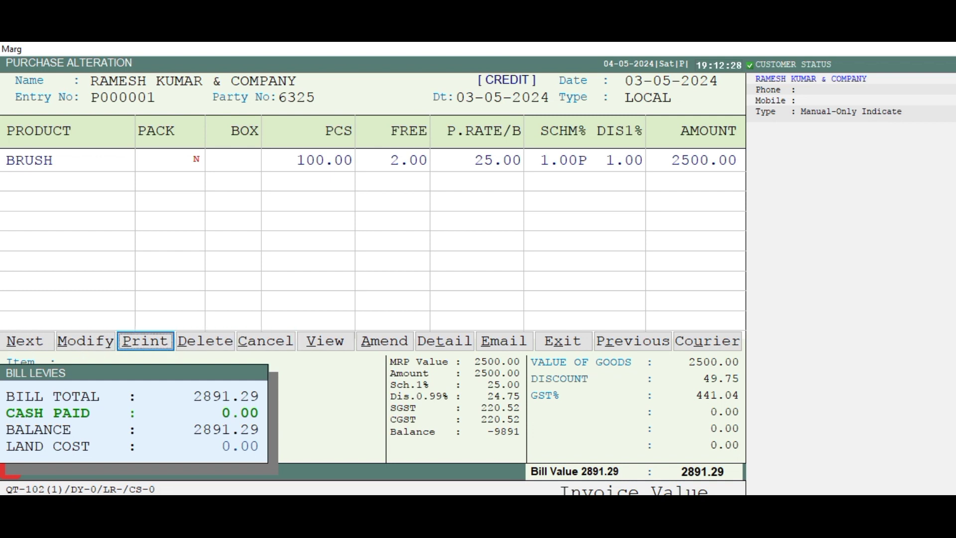
key(Left)
key(Left)
key(Left)
key(Left)
key(Right)
key(Right)
key(Right)
key(Right)
key(Right)
key(Left)
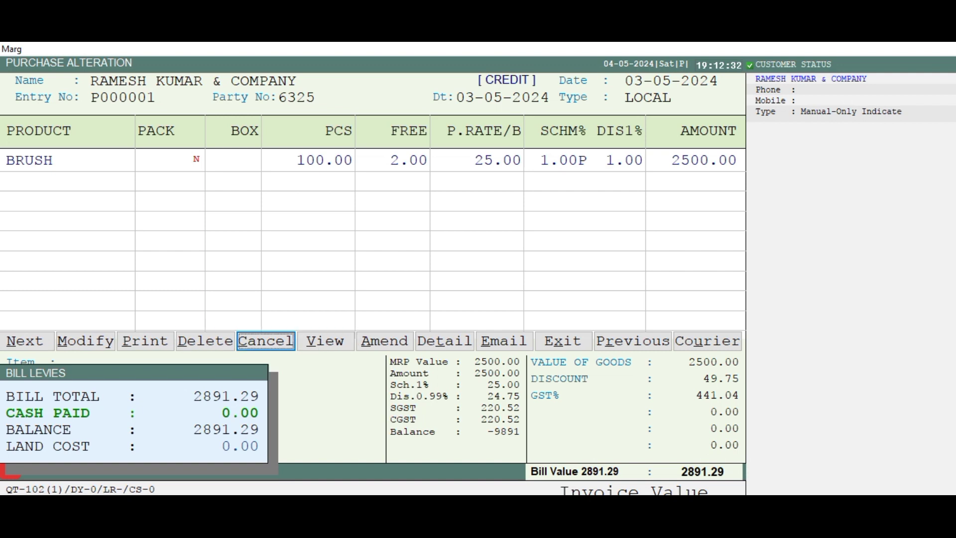
Enter the cancellation remark DAMAGE and confirm Yes to cancel the voucher.
key(Return)
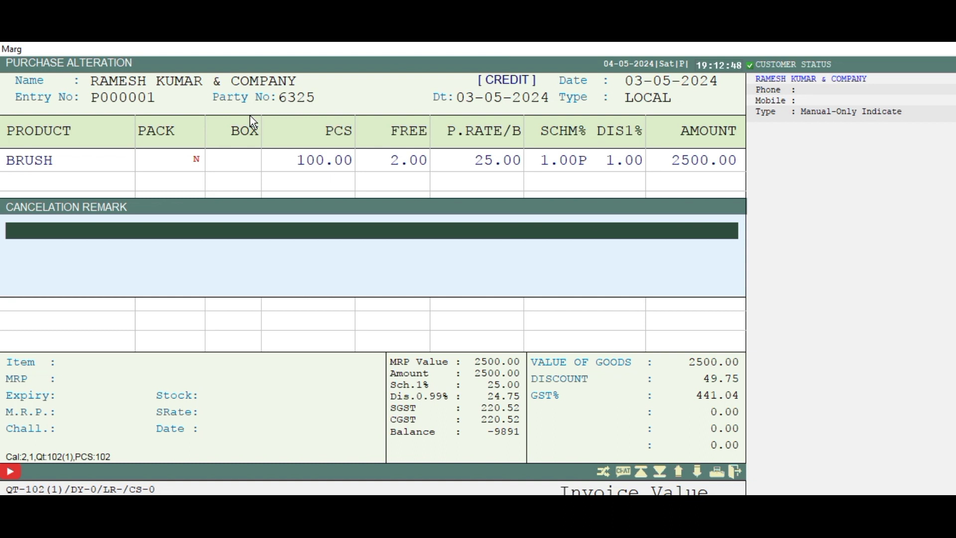
text(DAMAGE)
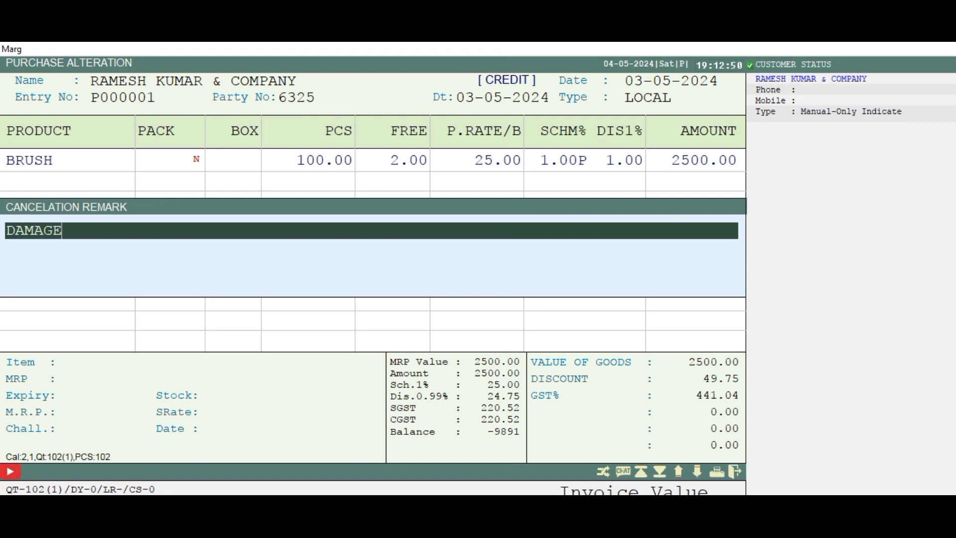
key(Return)
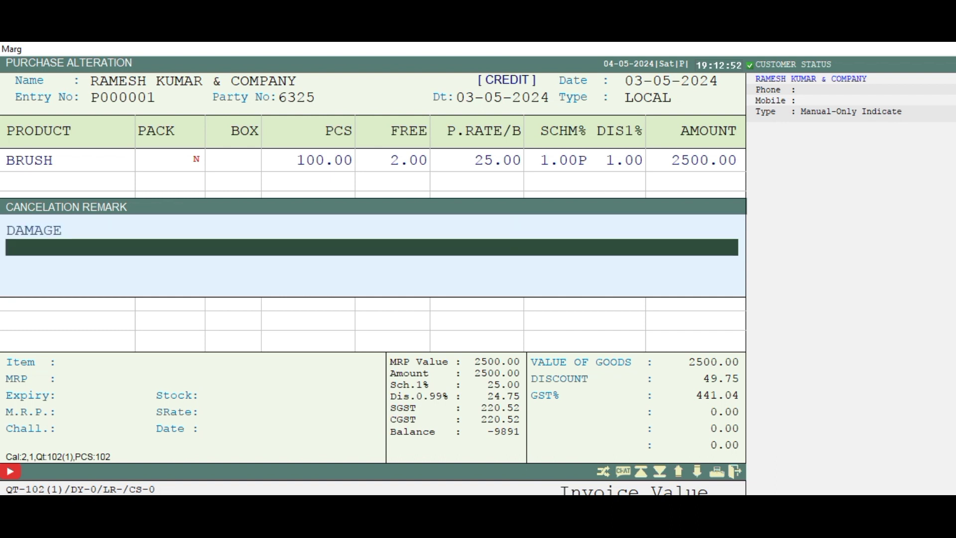
key(Return)
key(Return)
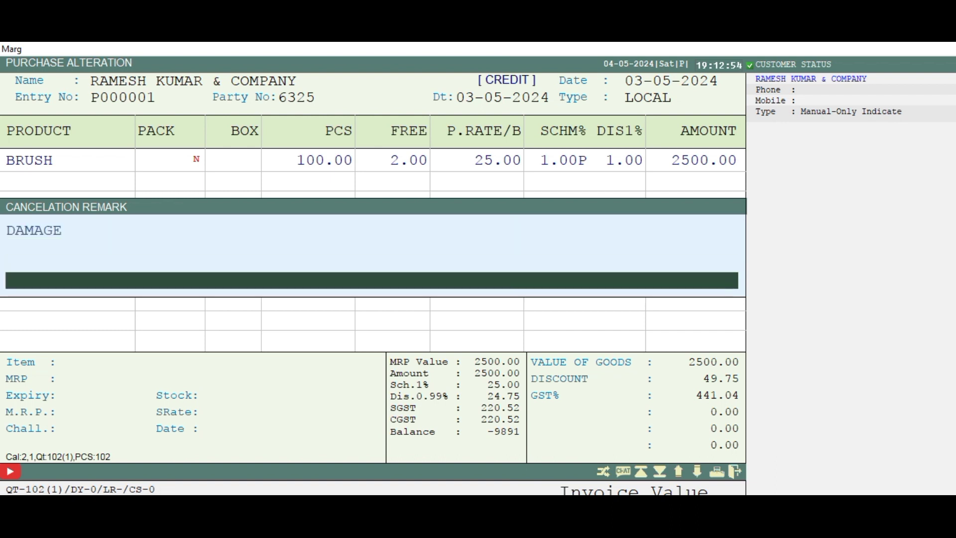
key(Return)
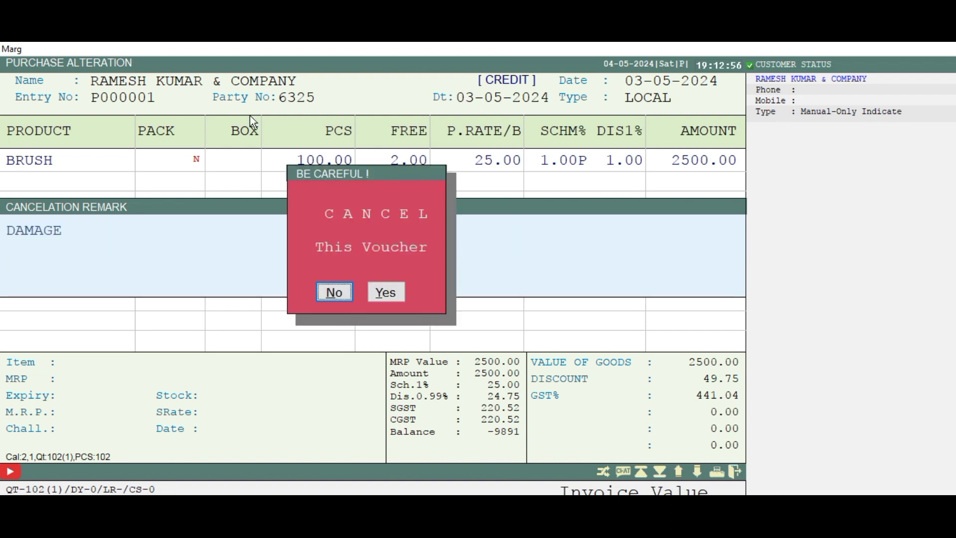
key(Right)
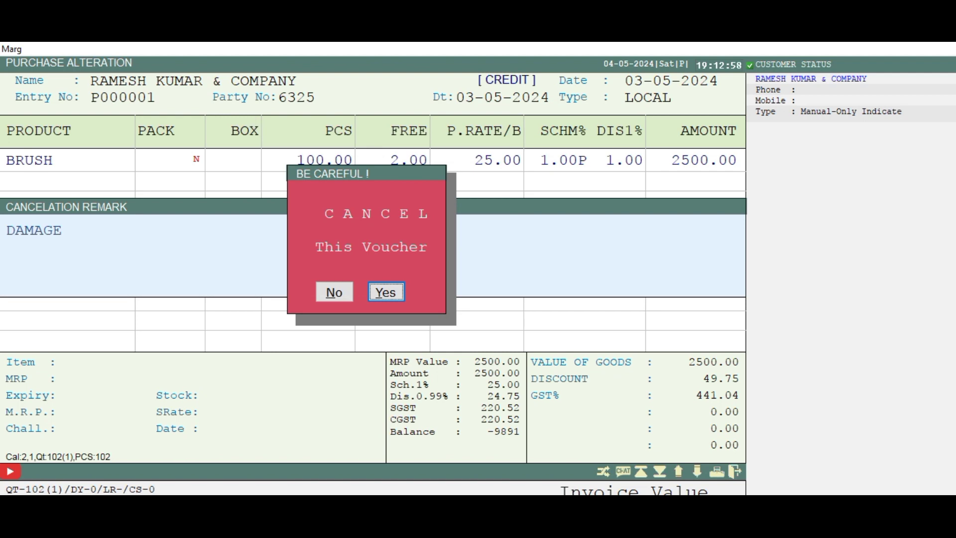
key(Return)
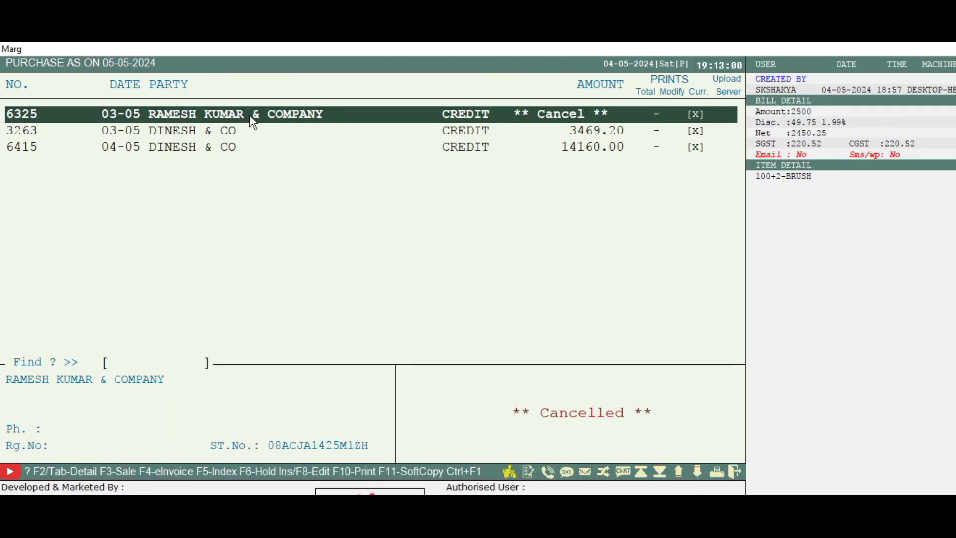
Select DINESH & CO's bill 3263 and open it for modification, passing the header.
key(Down)
key(Down)
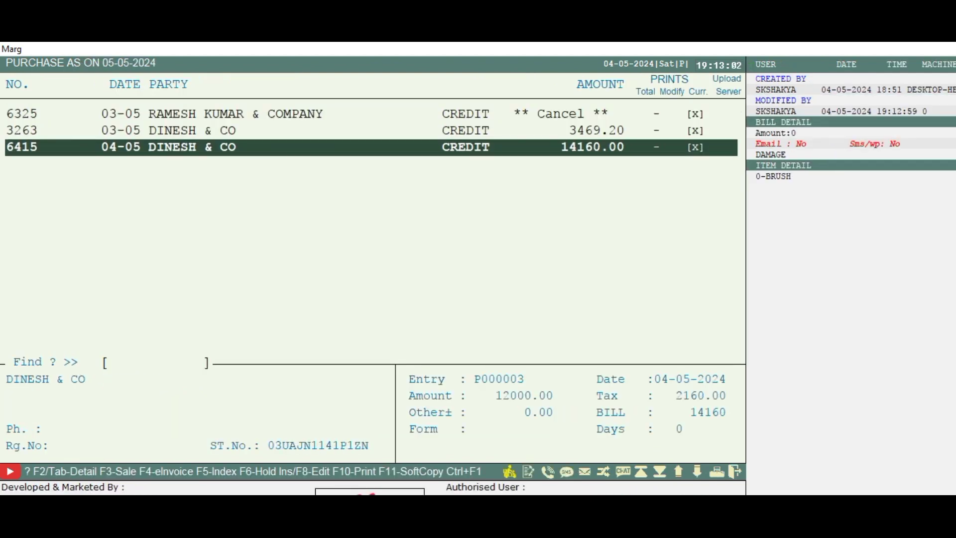
key(Up)
key(Up)
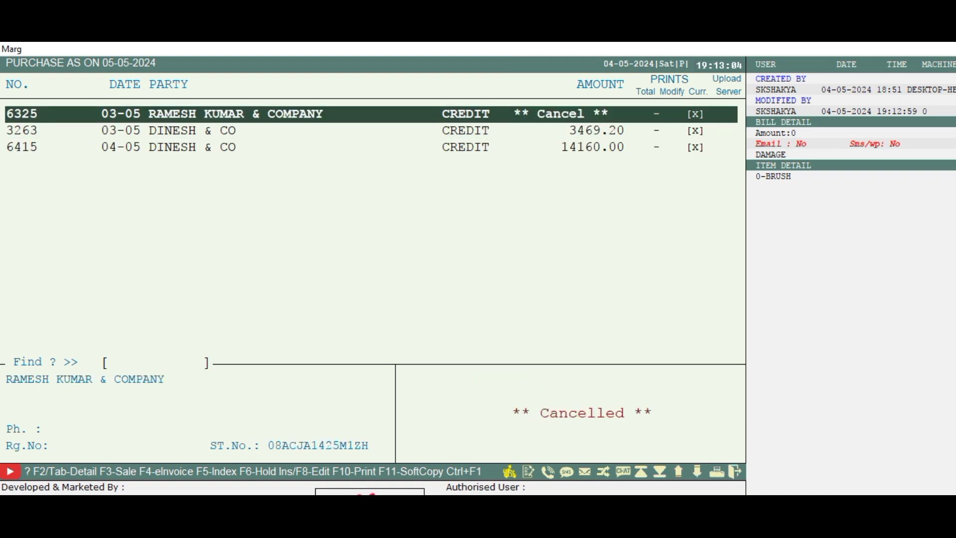
key(Down)
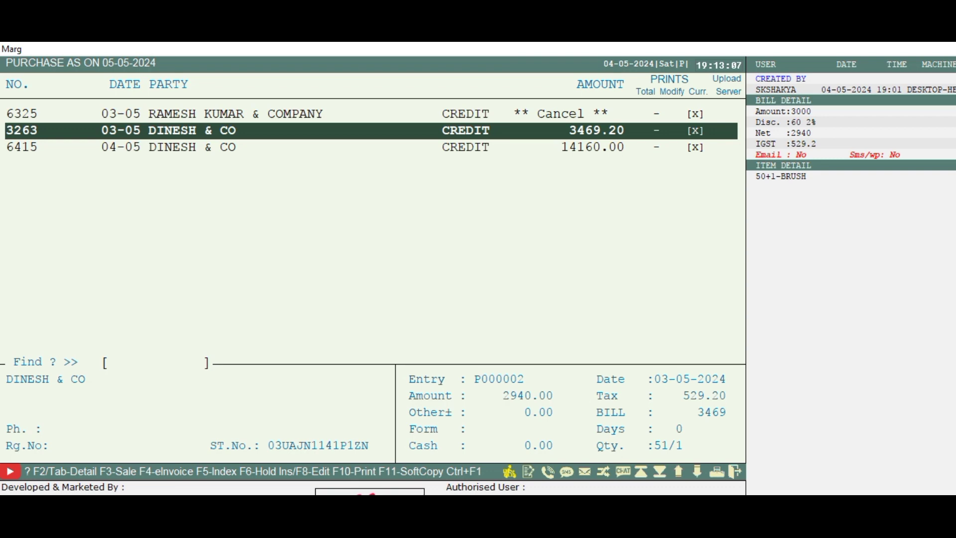
key(Return)
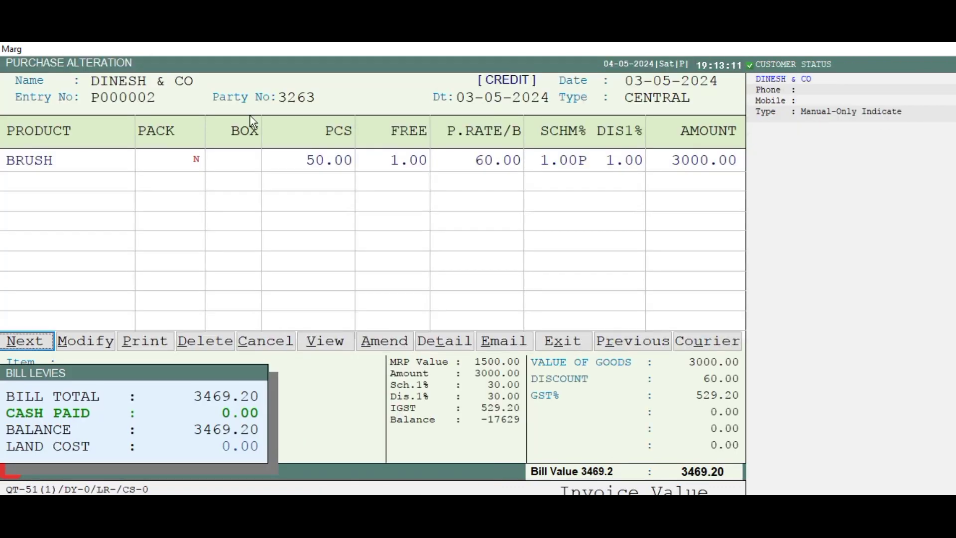
key(Right)
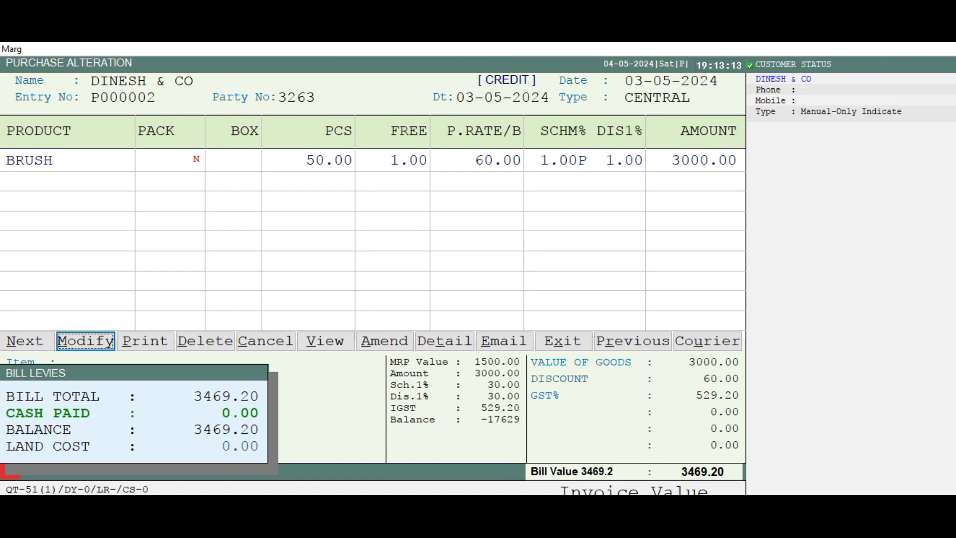
key(Return)
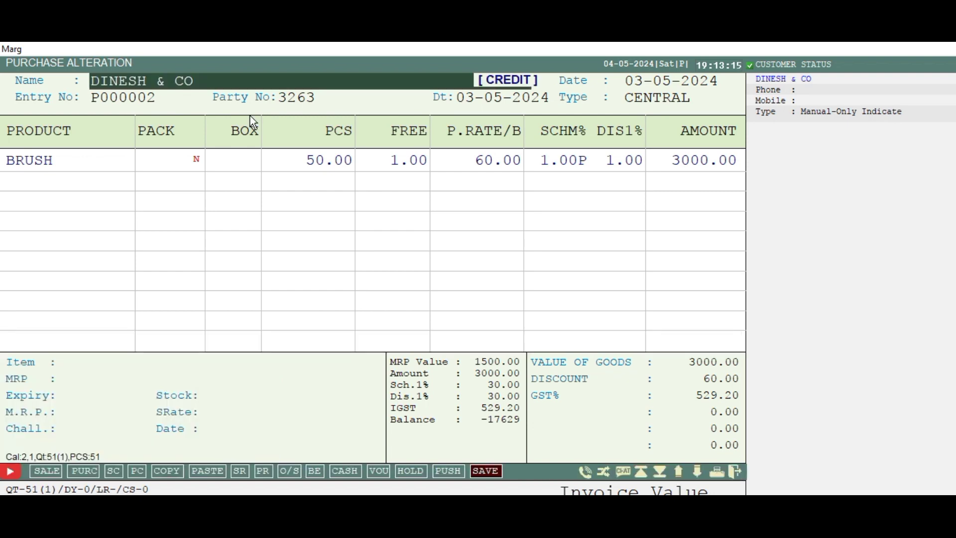
key(Return)
key(Return)
key(Return)
key(Return)
key(Return)
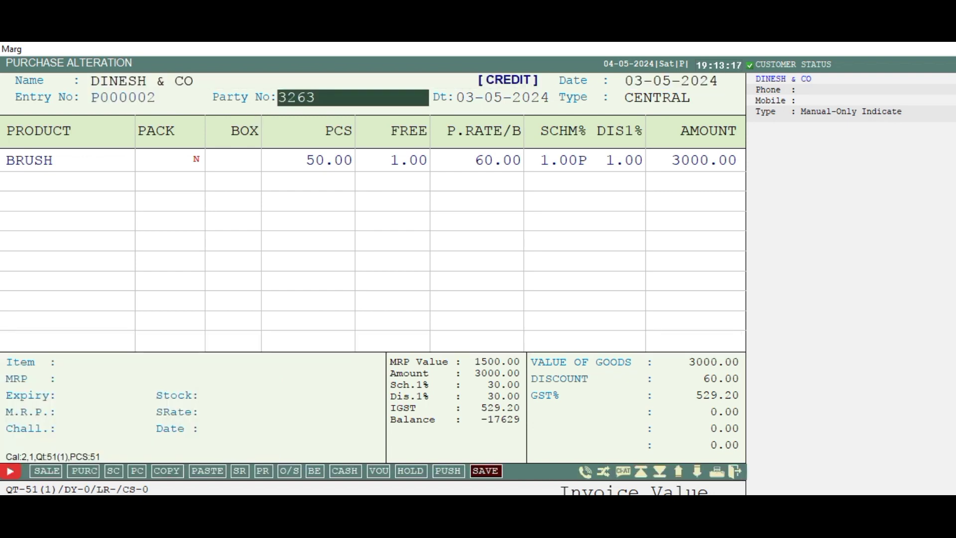
Change the BRUSH line to 40 pcs and save the changes to the bill.
key(Return)
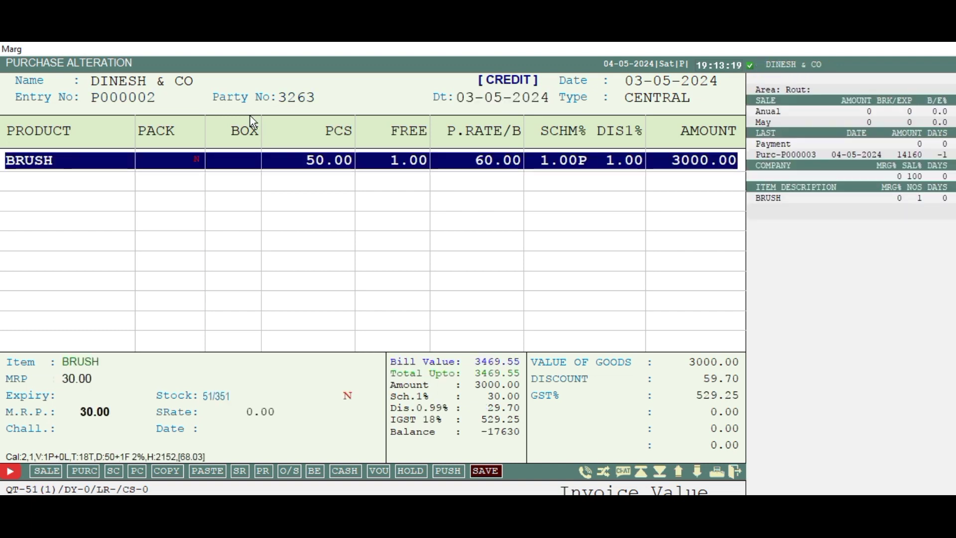
key(Return)
key(Return)
key(Return)
key(Return)
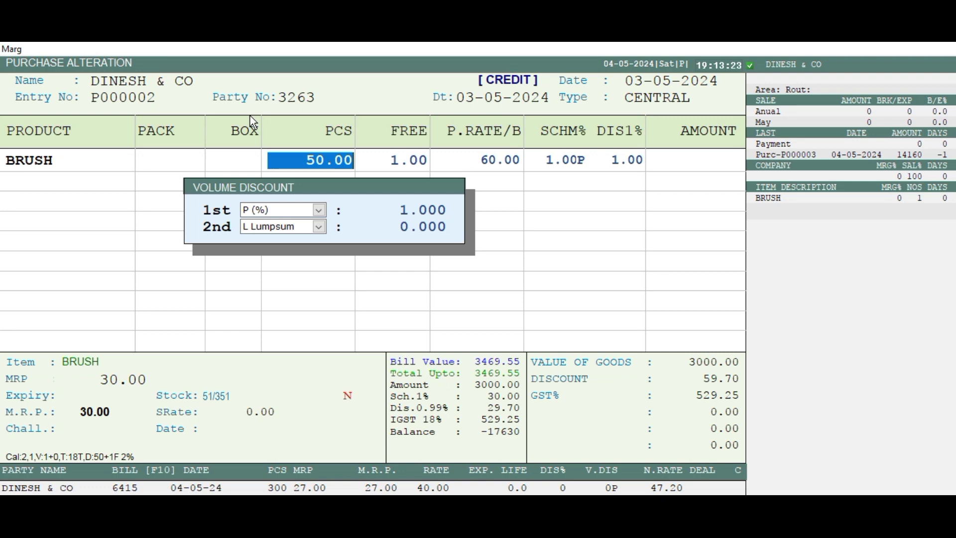
text(40 .)
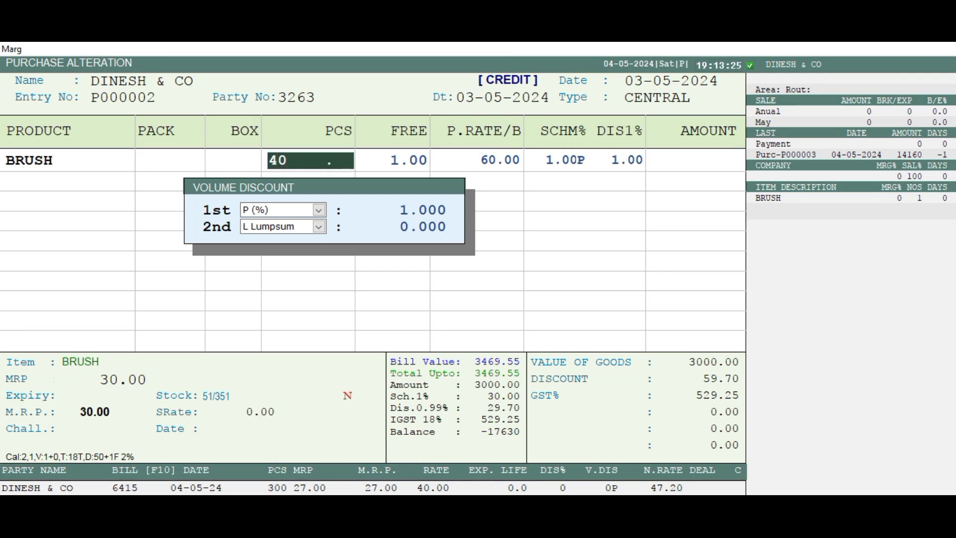
key(Return)
key(Return)
key(Return)
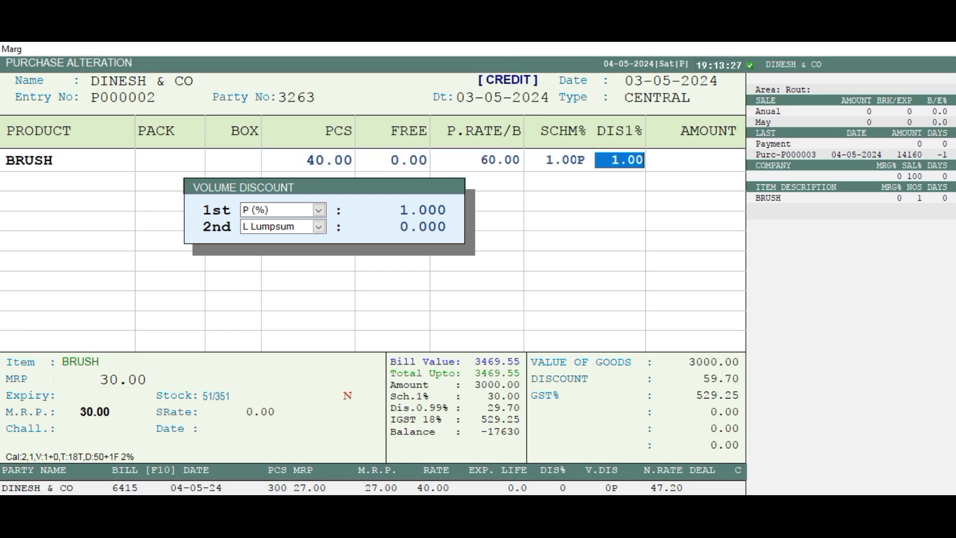
key(Return)
key(Return)
key(Return)
key(Return)
key(Return)
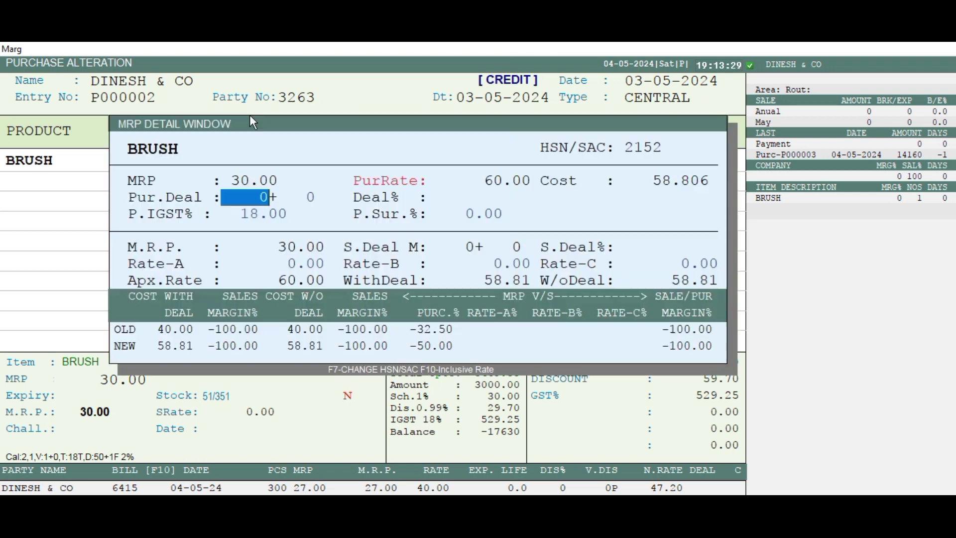
key(Escape)
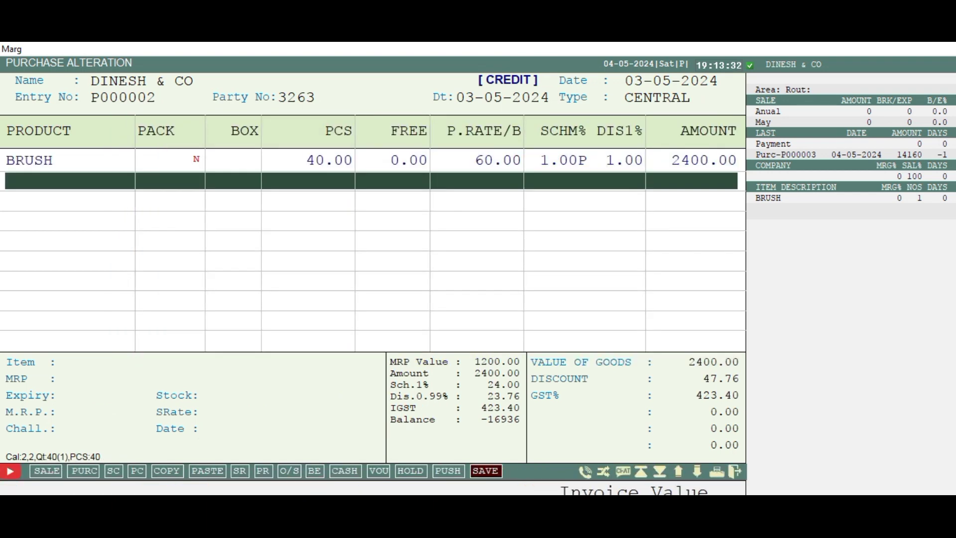
key(Return)
key(Return)
key(Return)
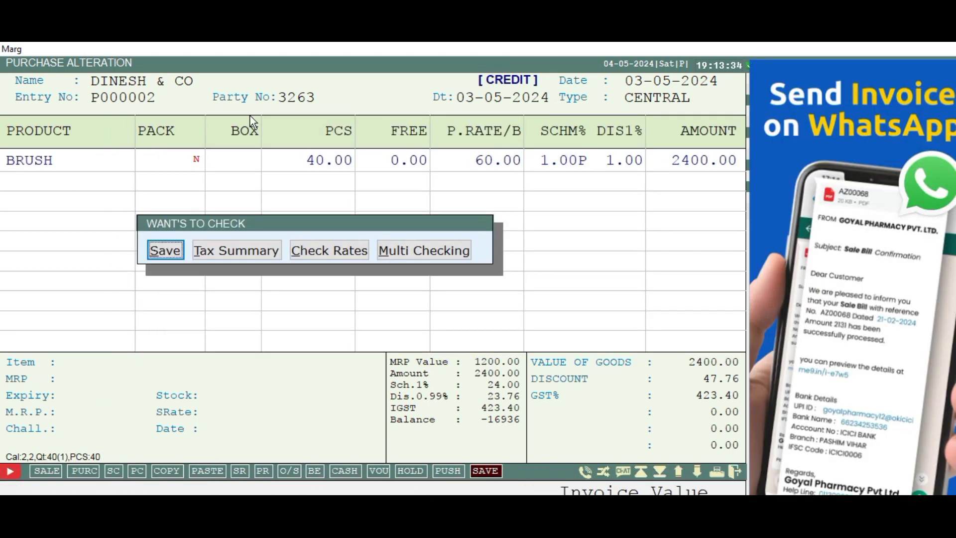
key(Return)
key(Return)
key(Escape)
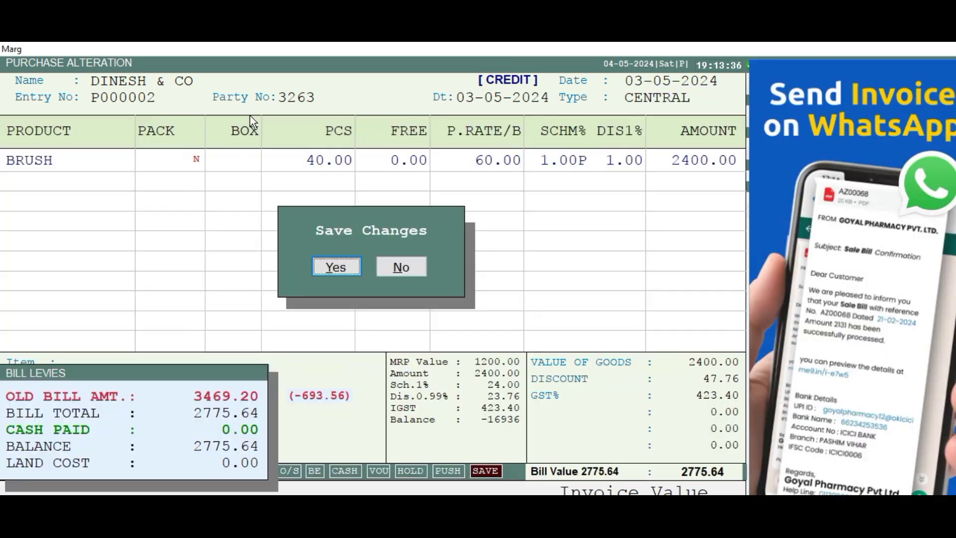
key(Return)
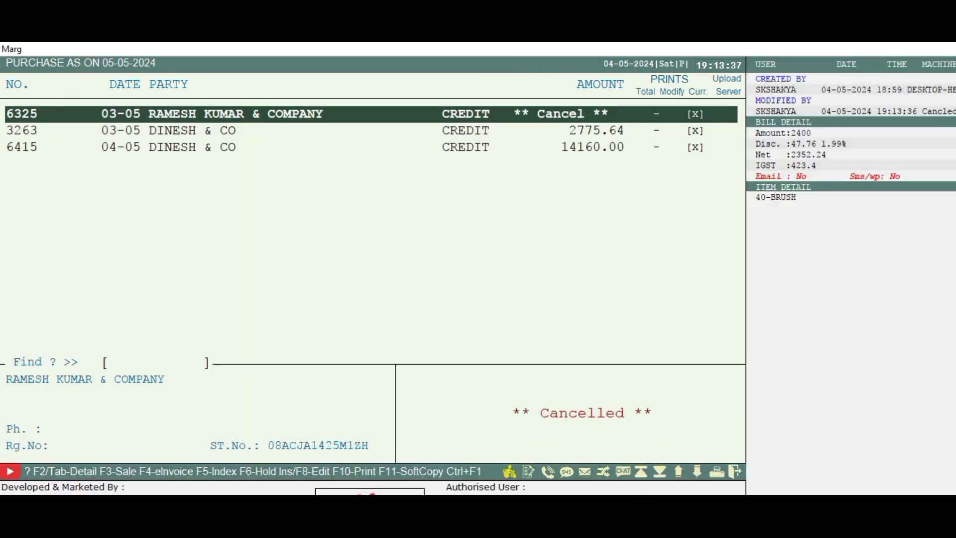
Delete bill 3263, confirming Yes in the BE CAREFUL dialog.
key(Down)
key(Return)
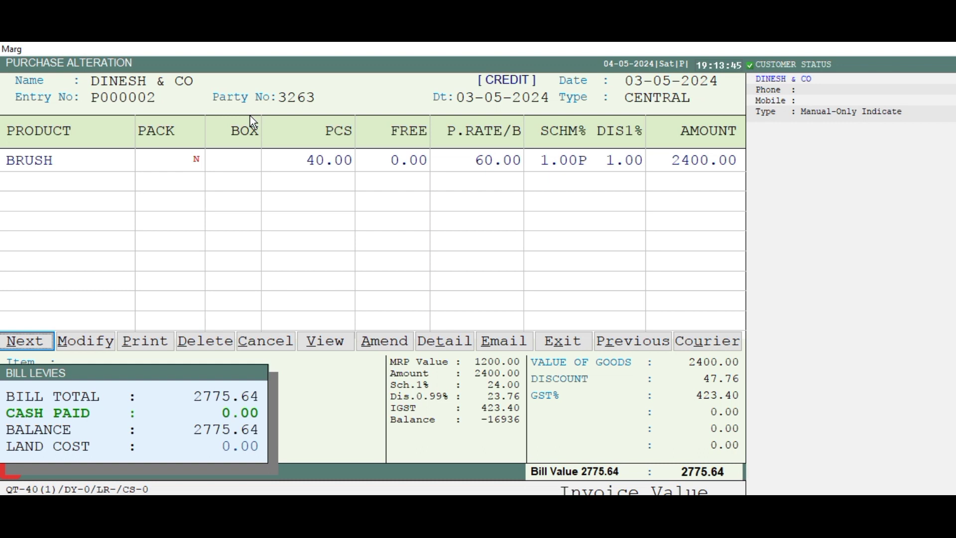
key(Right)
key(Right)
key(Right)
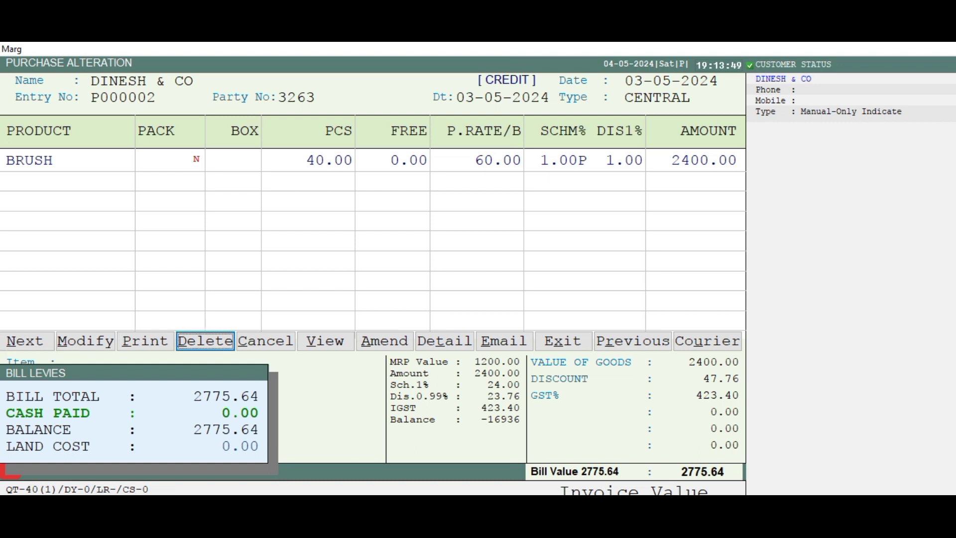
key(Return)
key(Right)
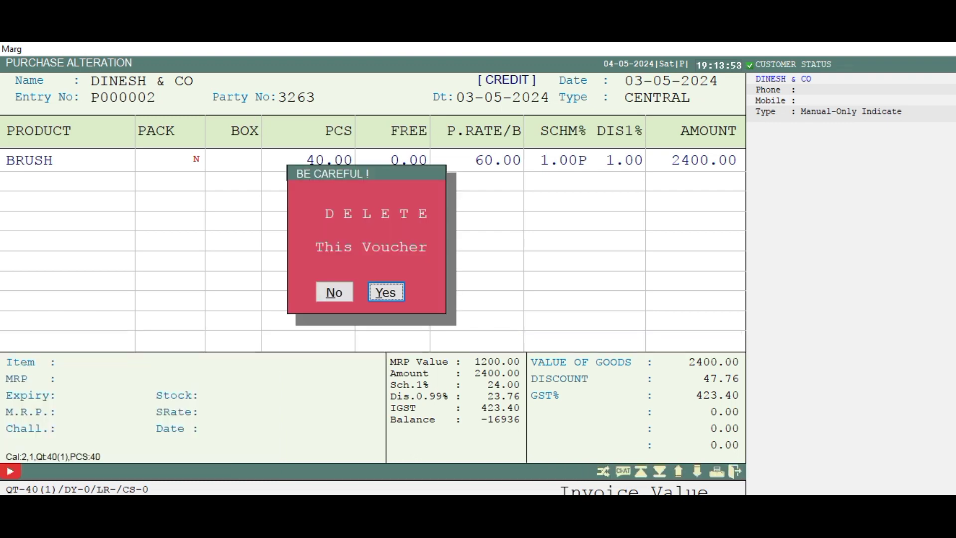
key(Return)
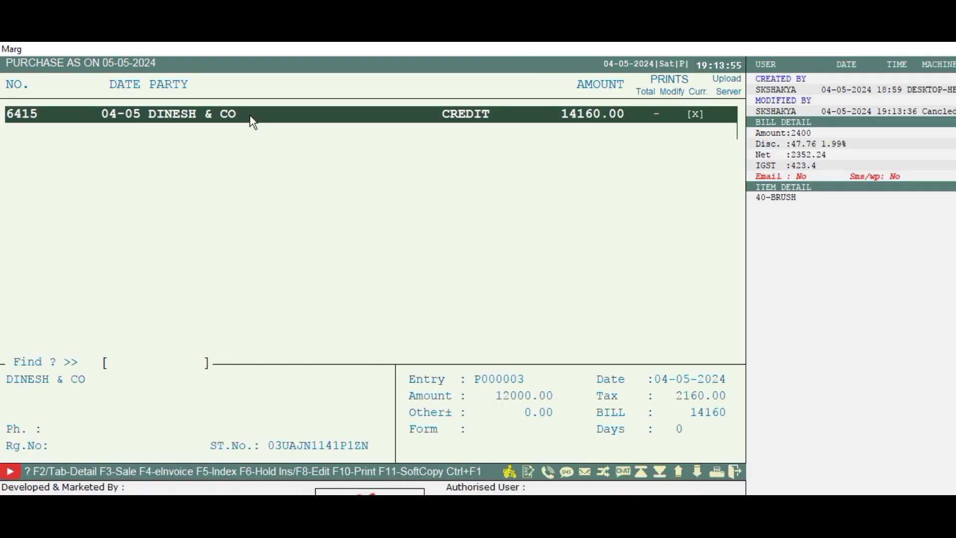
Review the remaining bills: cancelled 6325 and 6415 at 14160.00.
key(Down)
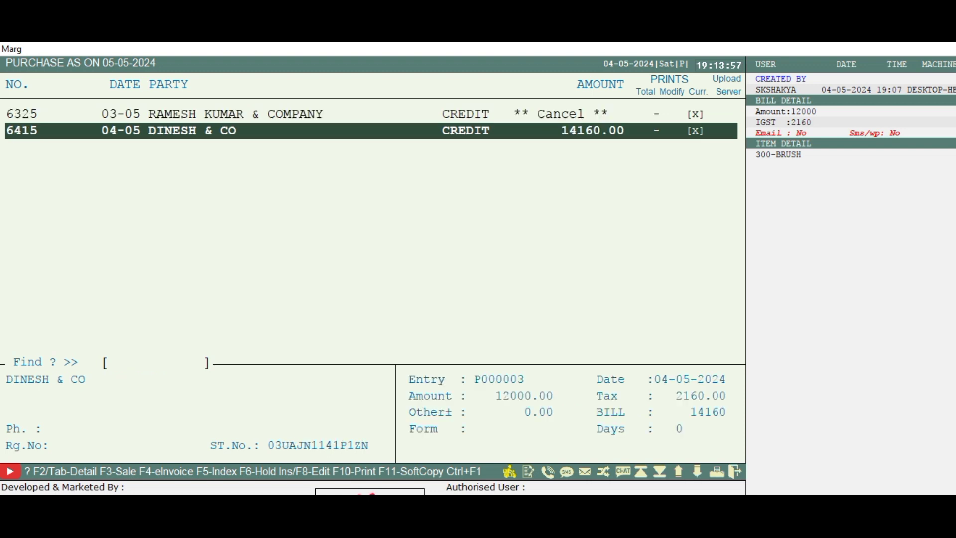
key(Up)
key(Down)
key(Up)
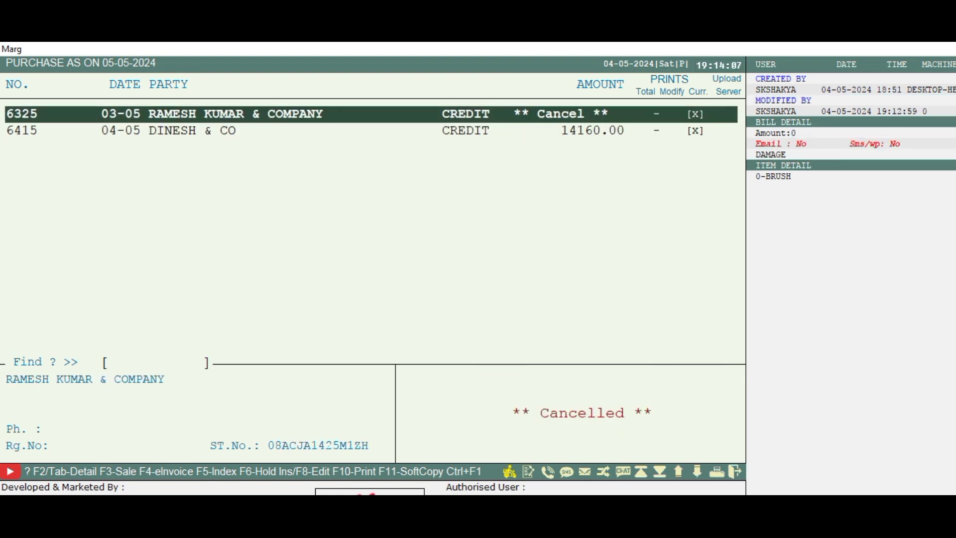